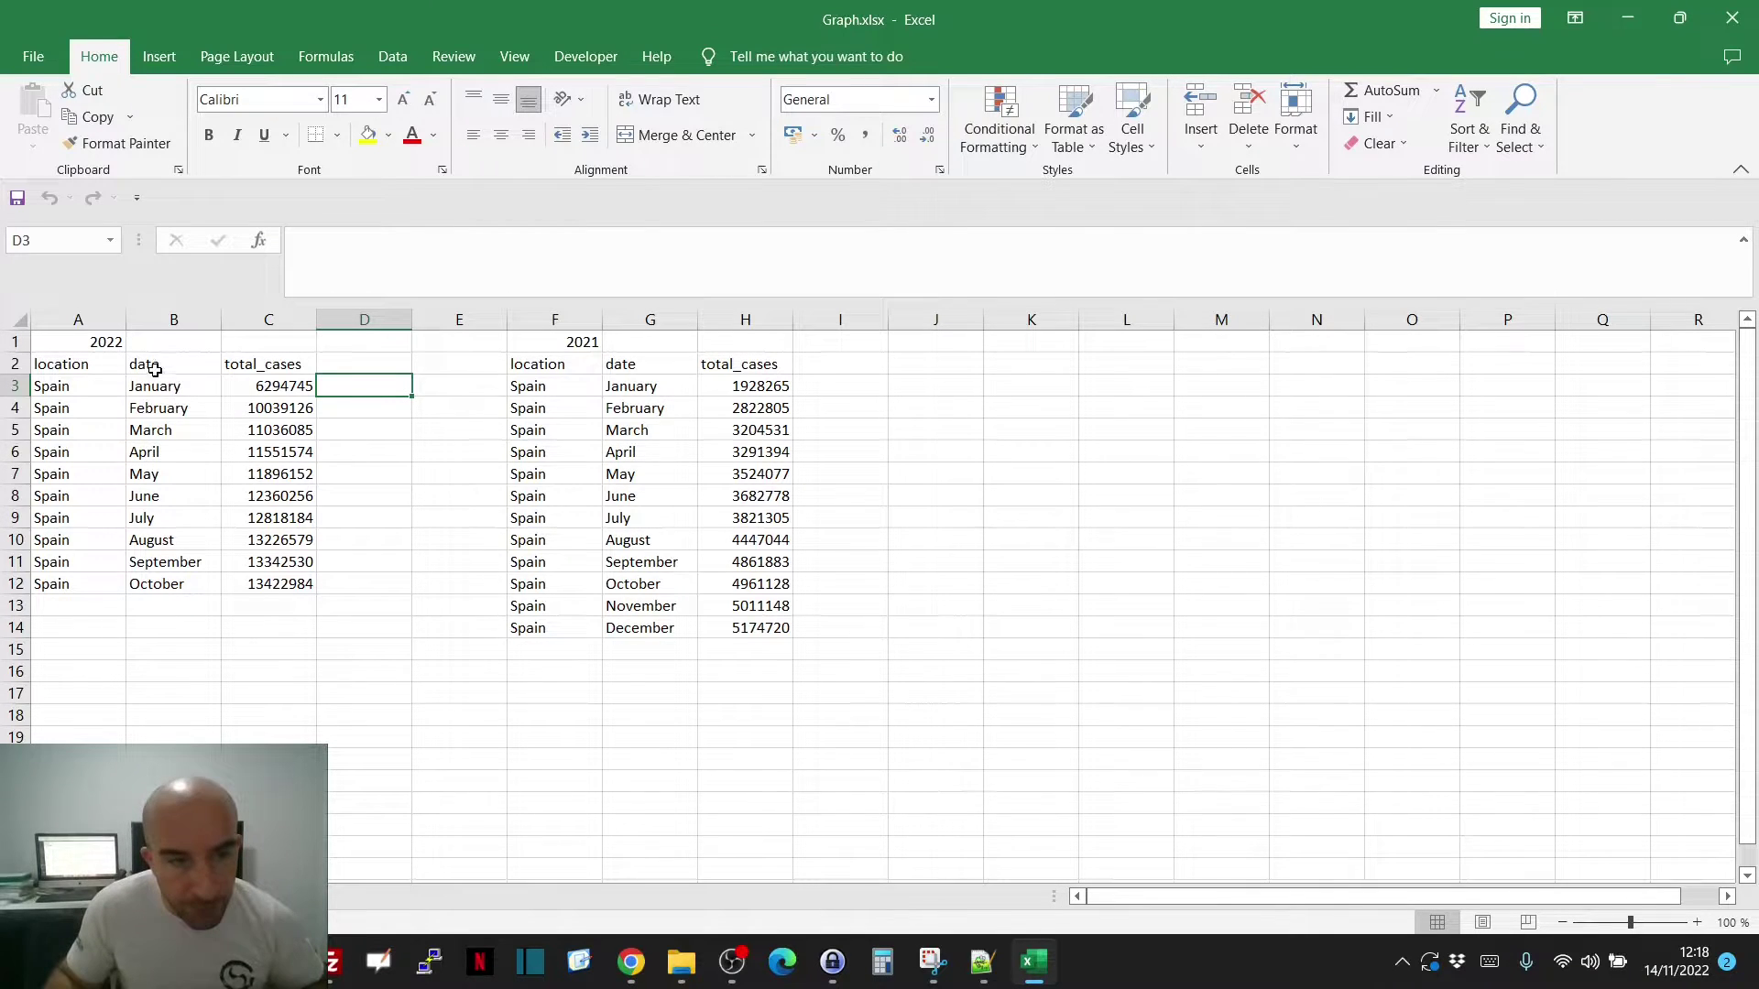
left_click_drag(145, 363, 289, 589)
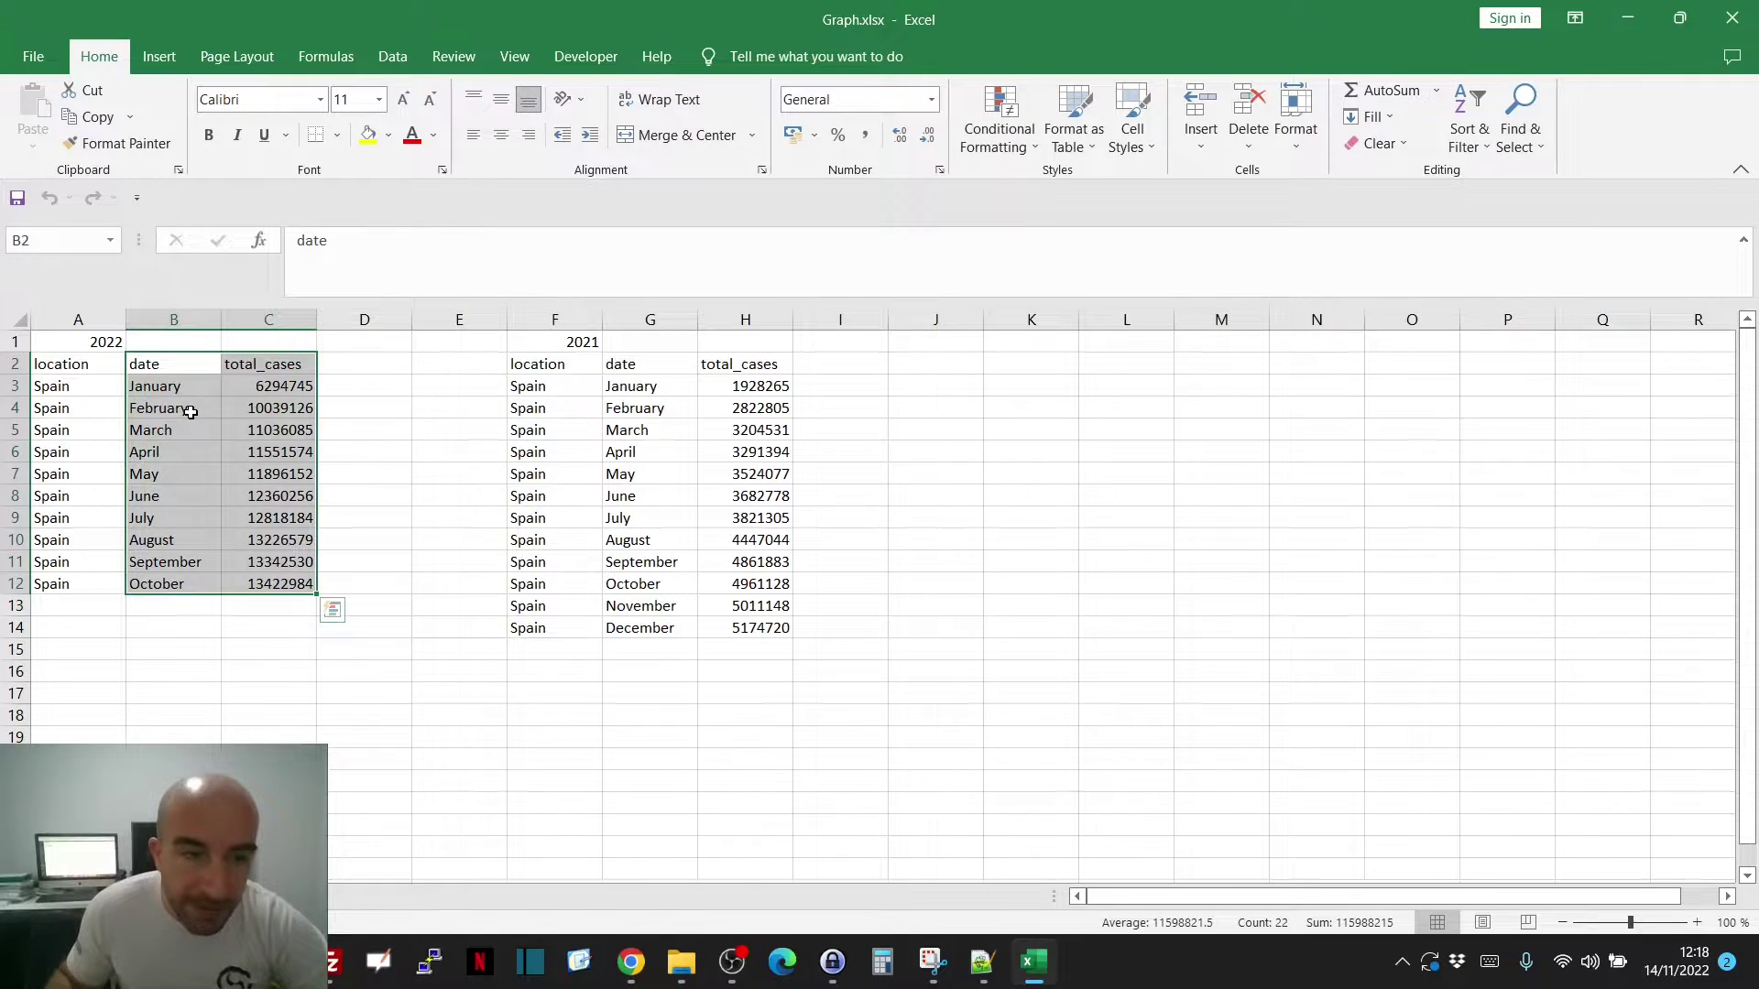
left_click(193, 452)
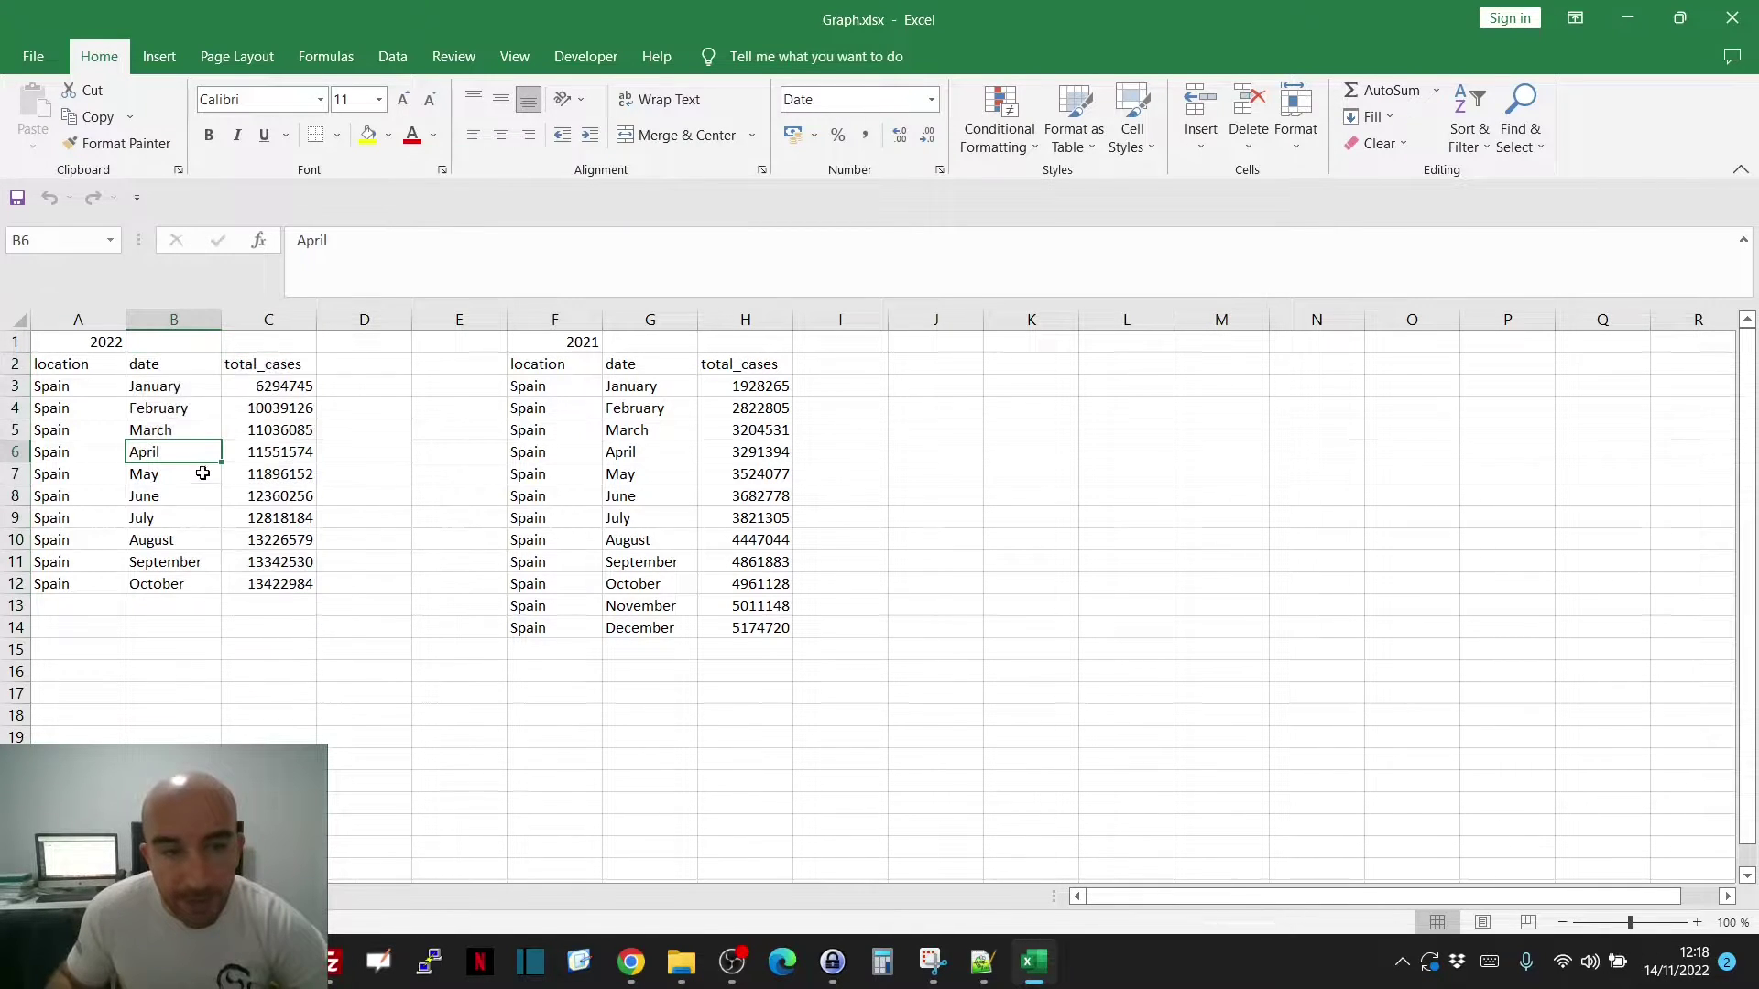
left_click_drag(176, 363, 180, 591)
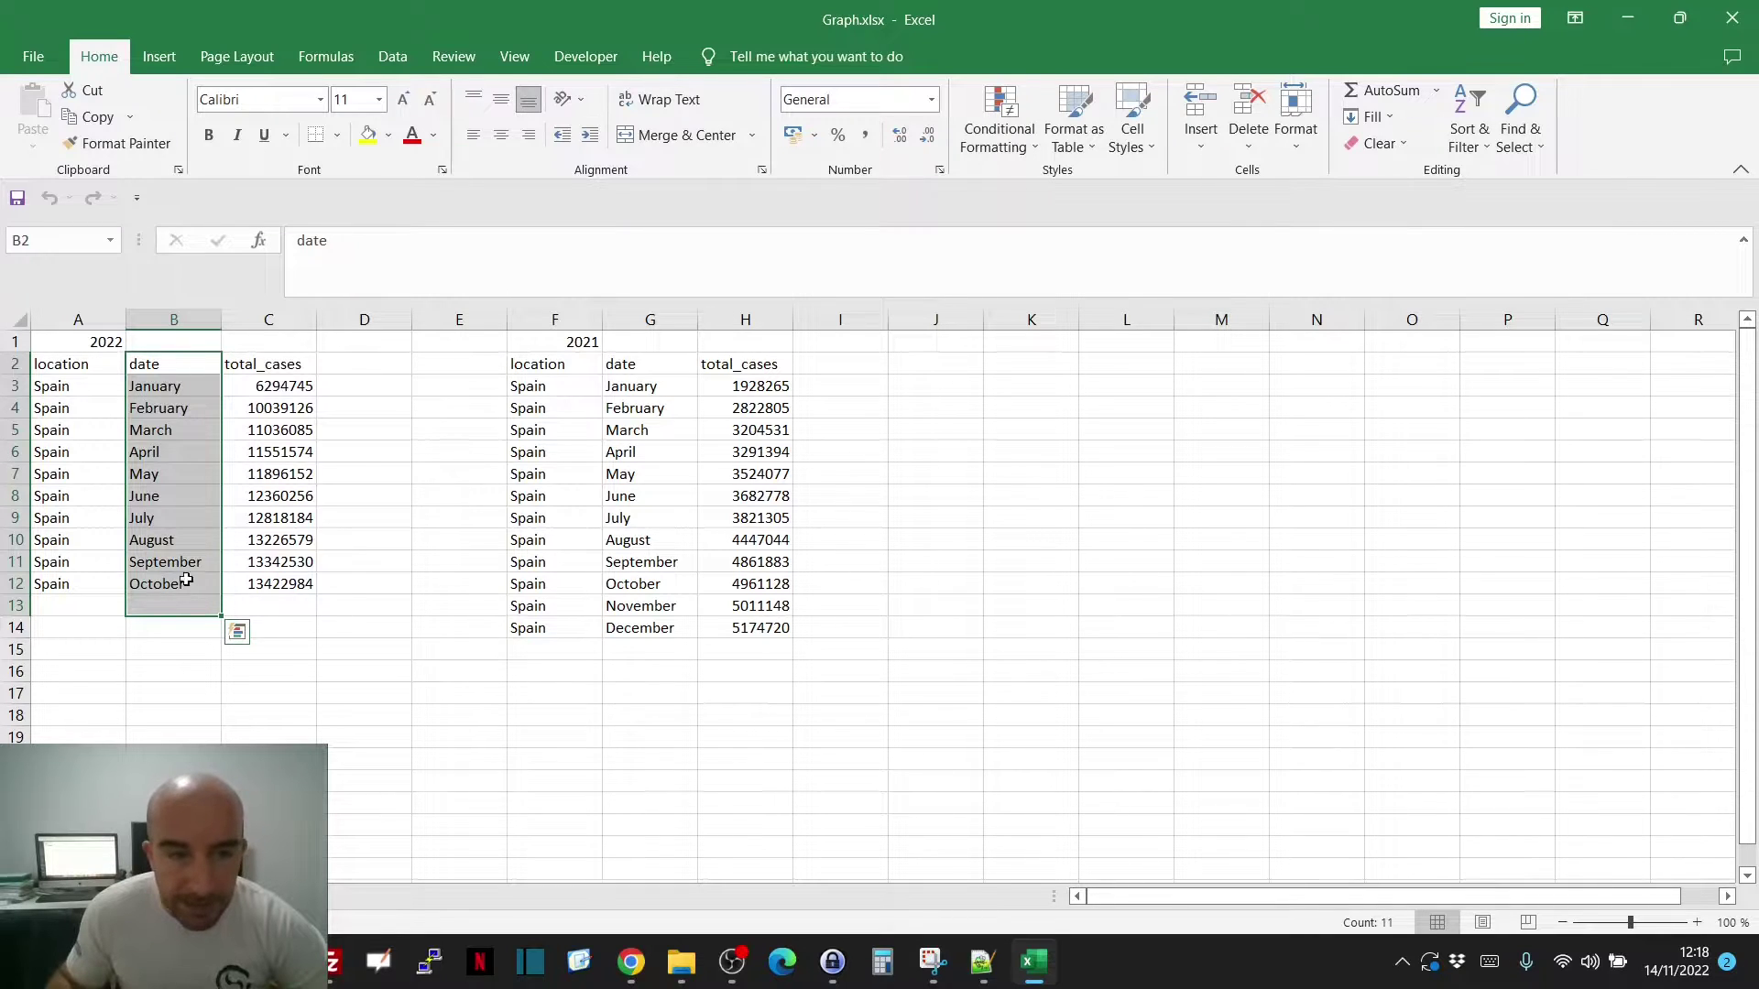
left_click_drag(270, 359, 273, 596)
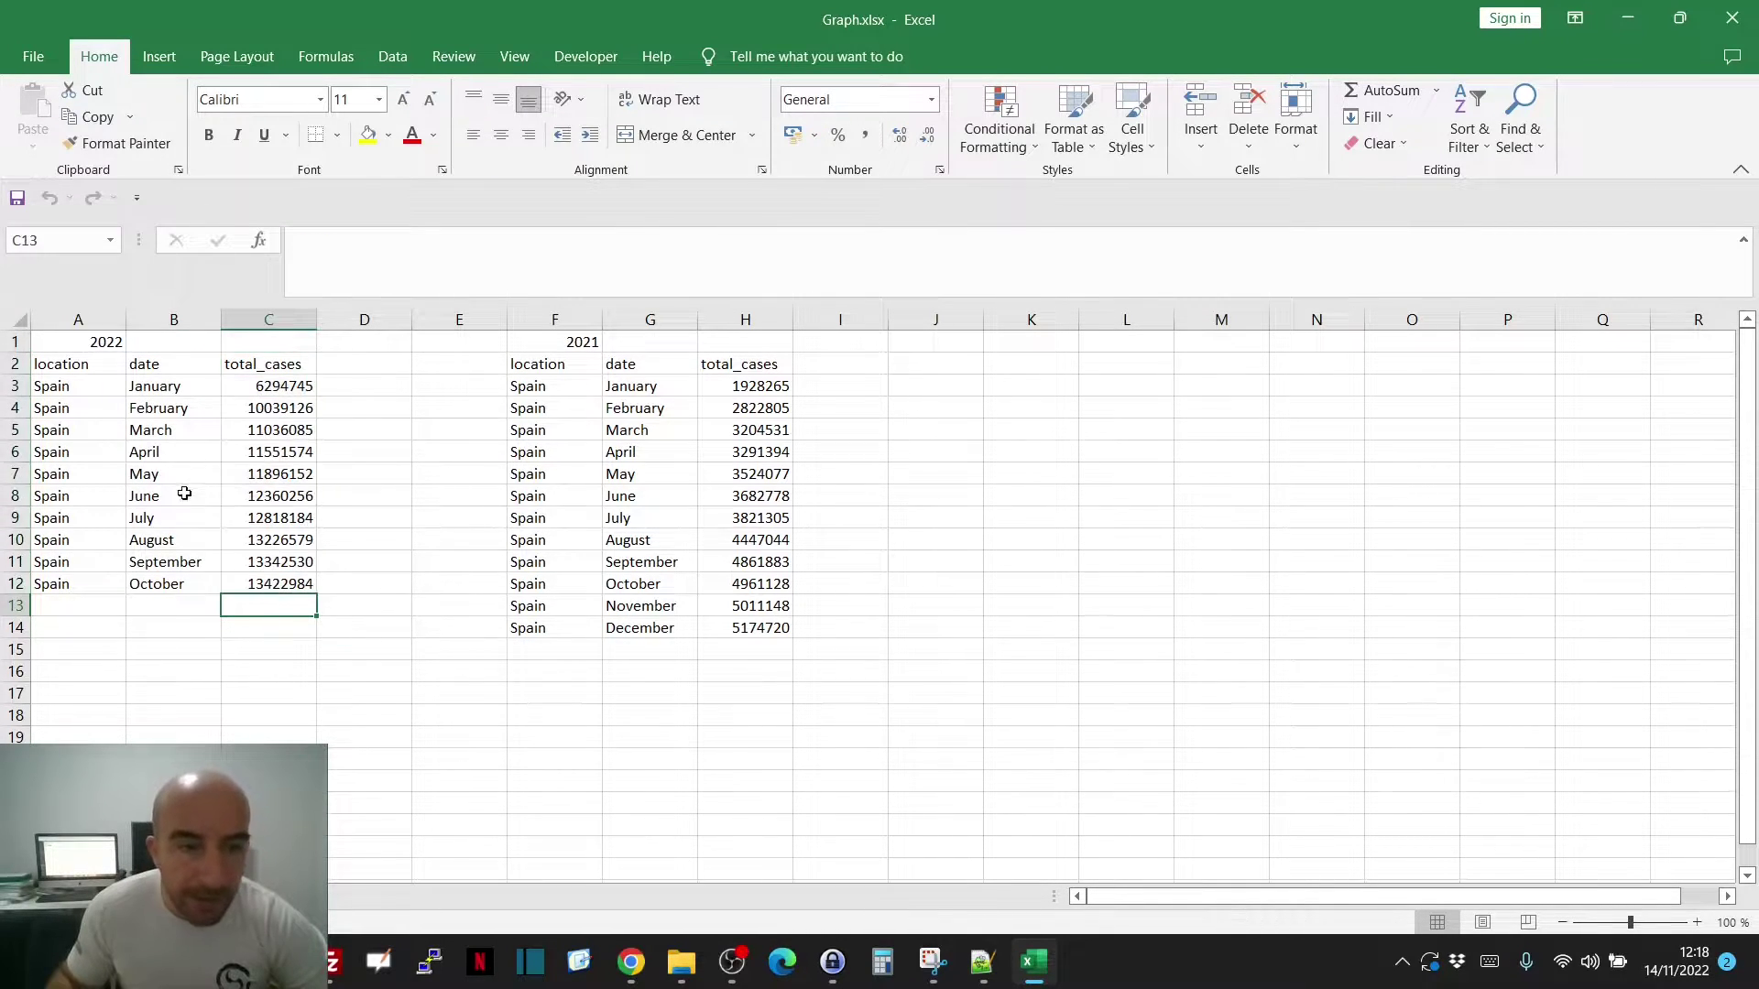
- Insert a 2-D stacked column chart from the 2022 date and total_cases data in B2:C12
left_click_drag(153, 364, 284, 589)
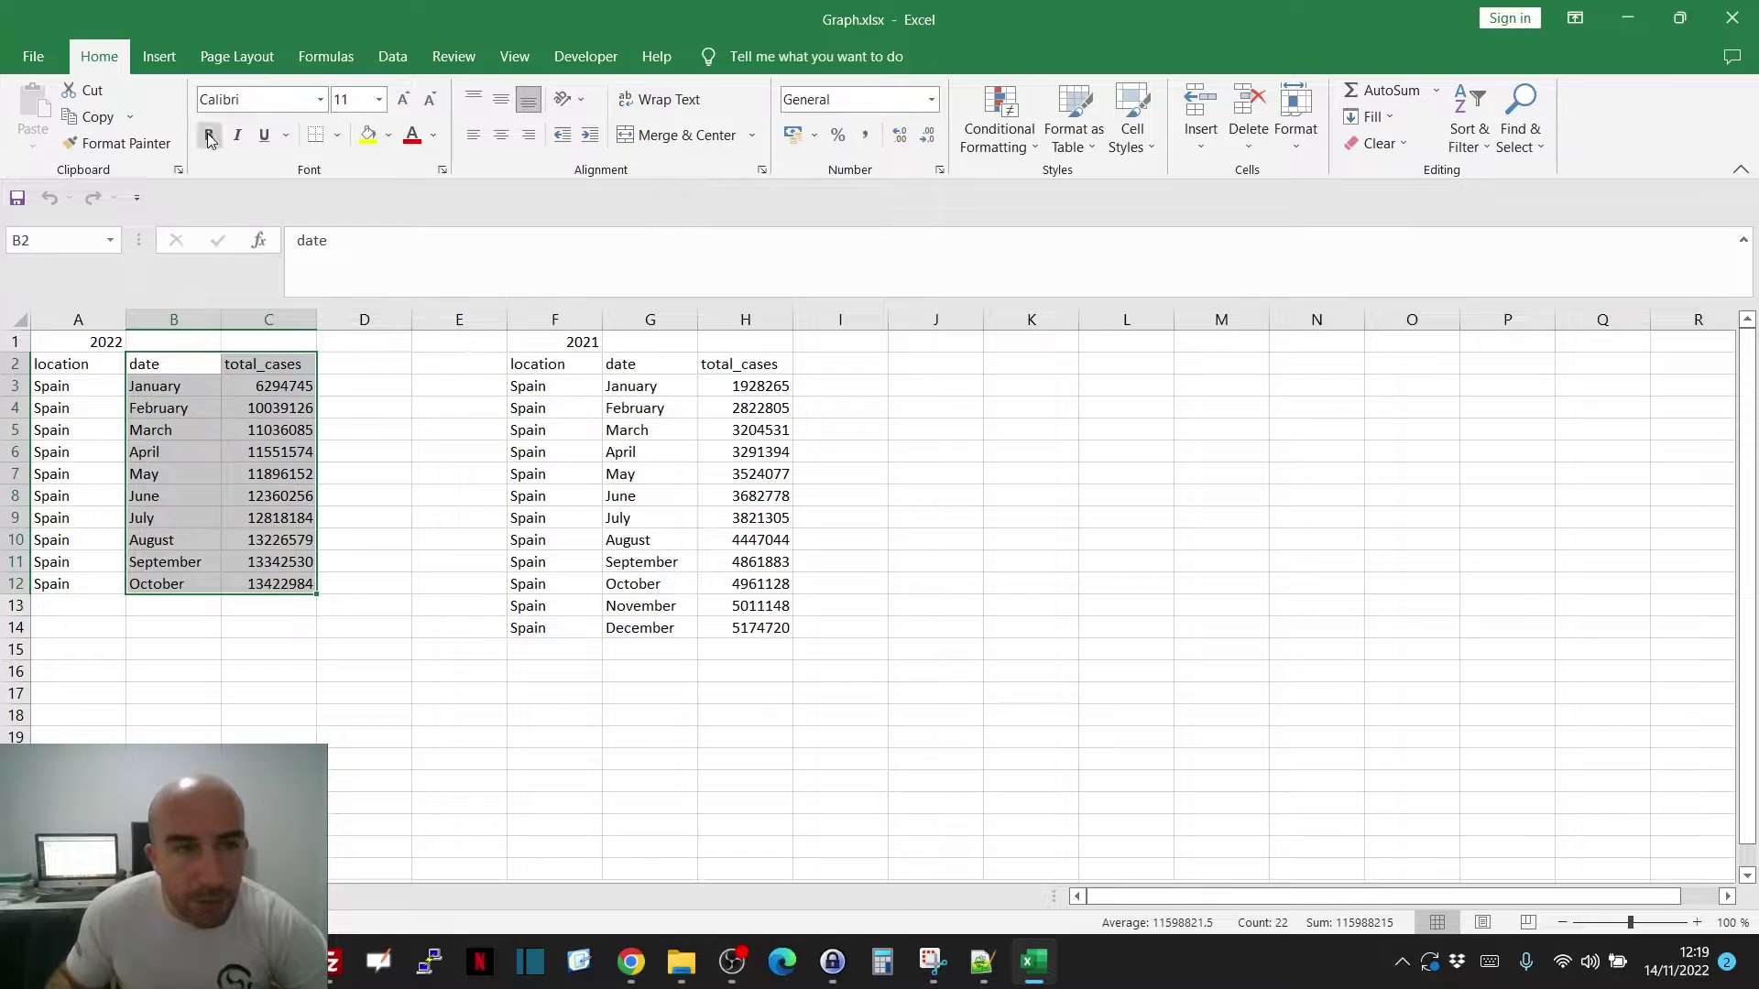
left_click(159, 57)
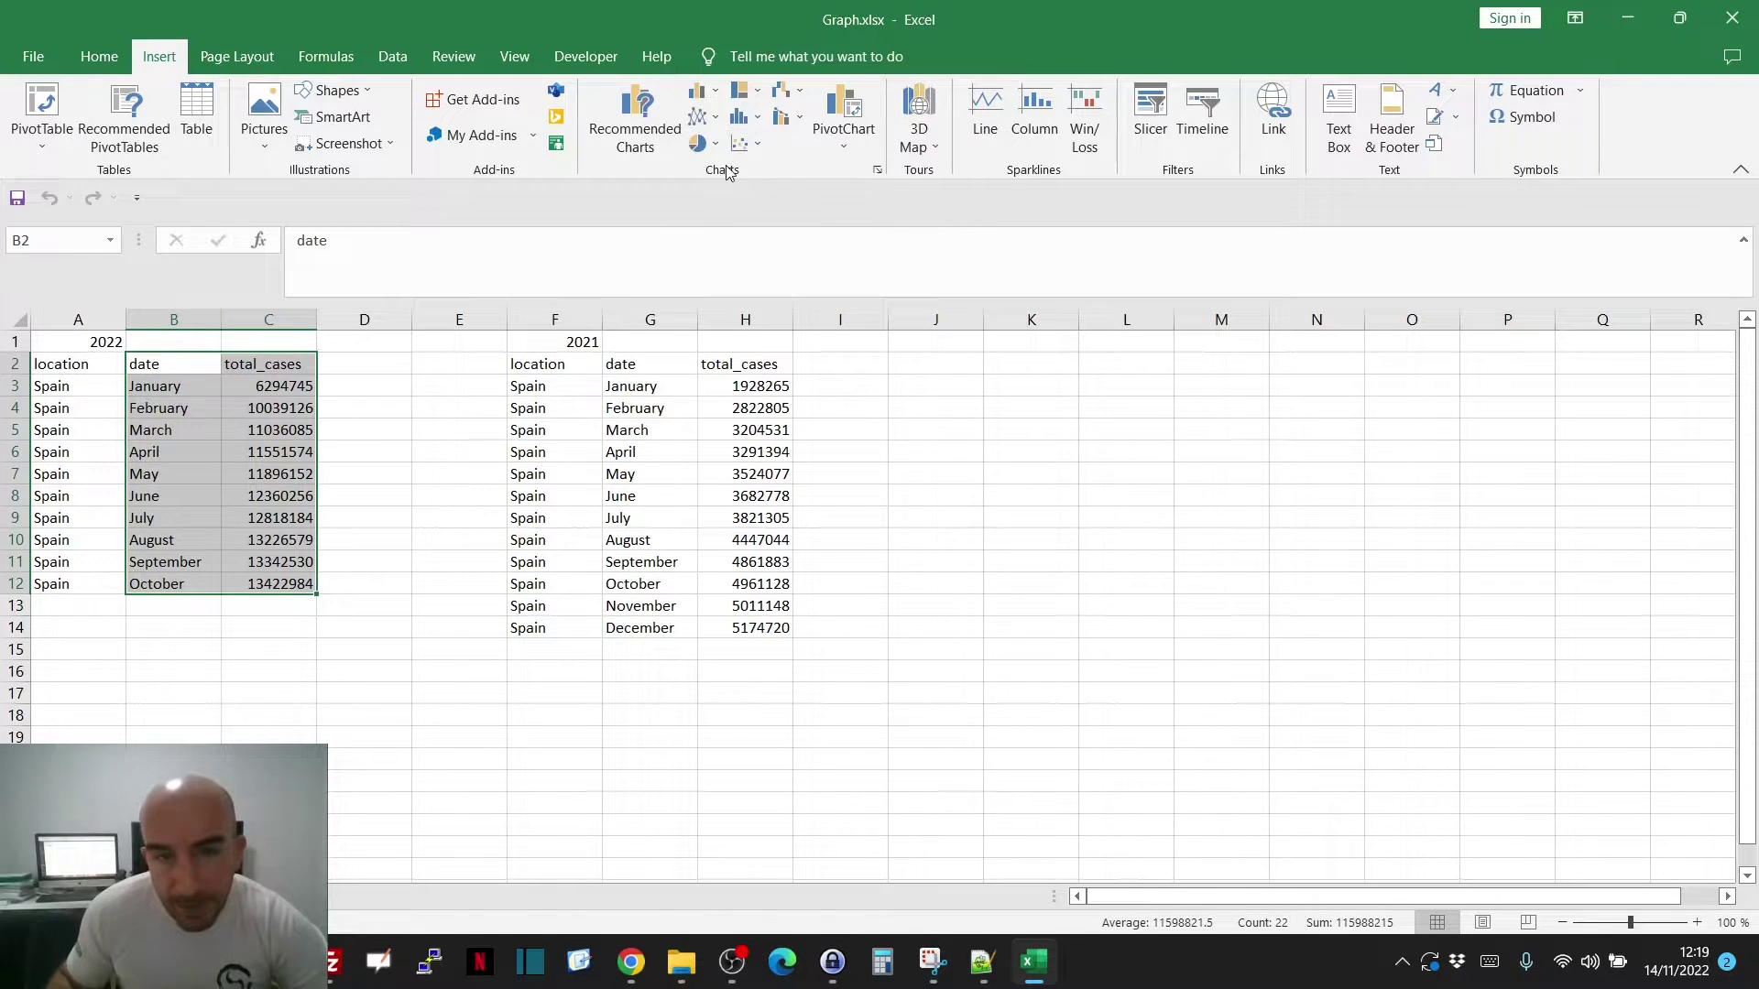
left_click(711, 97)
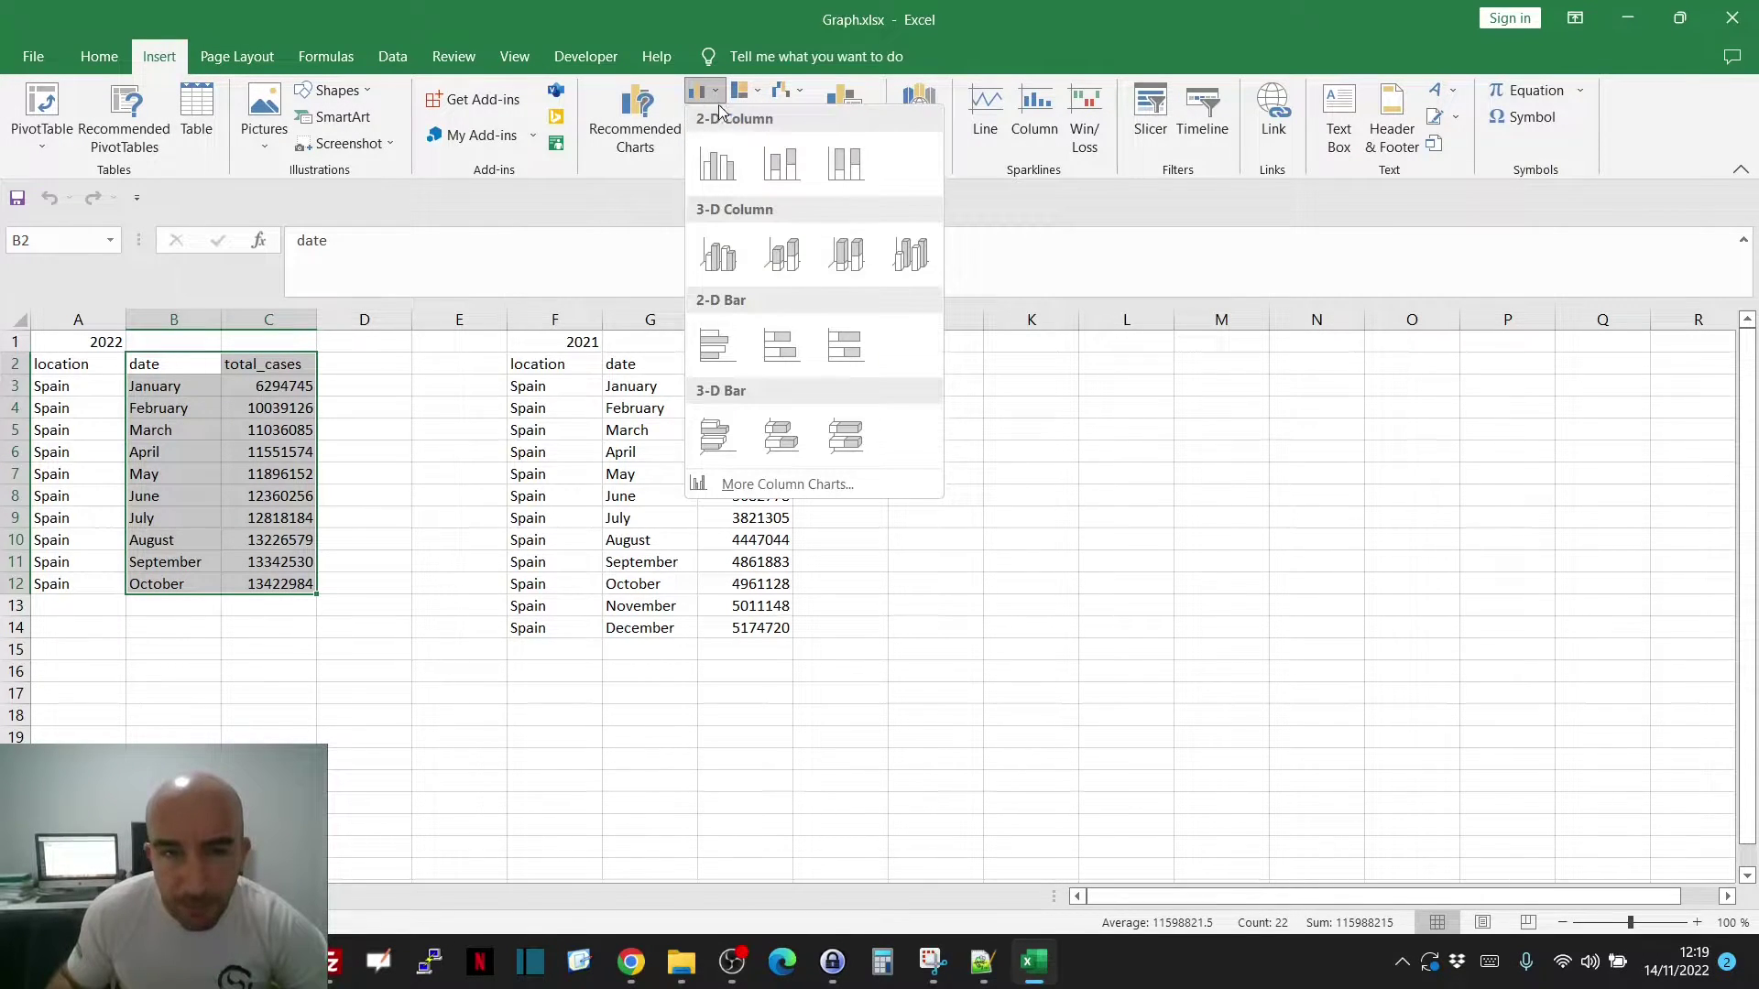
left_click(782, 169)
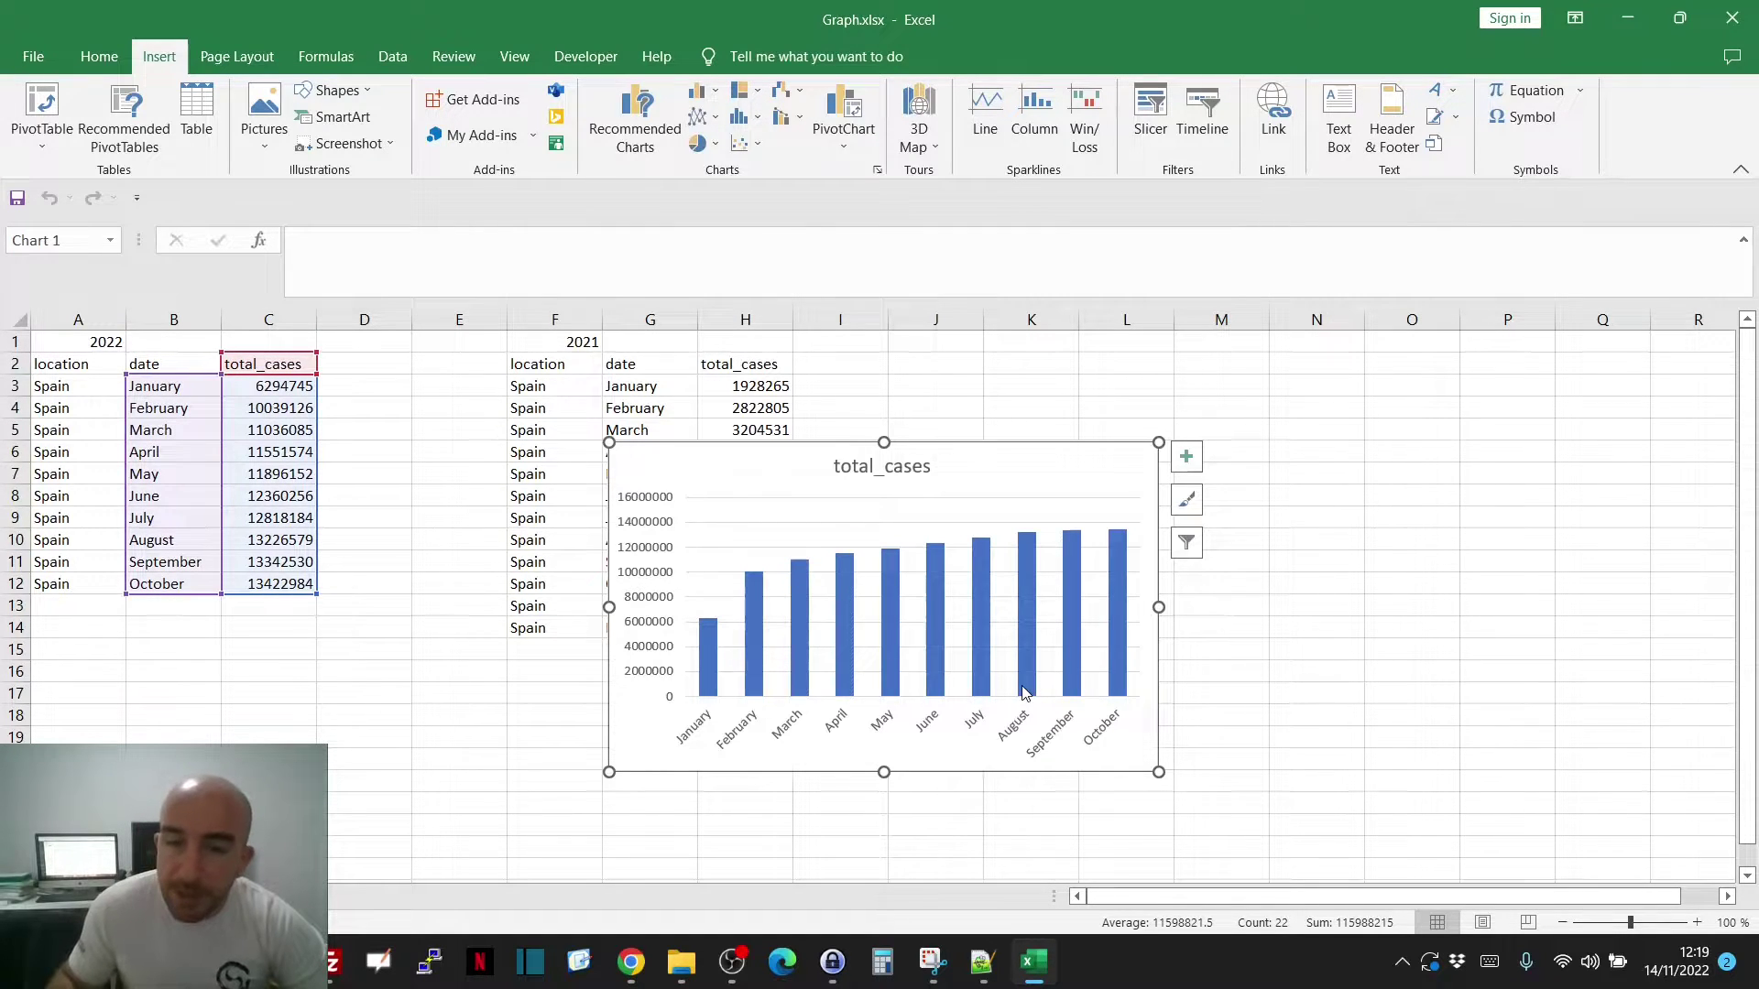
mouse_move(1025, 693)
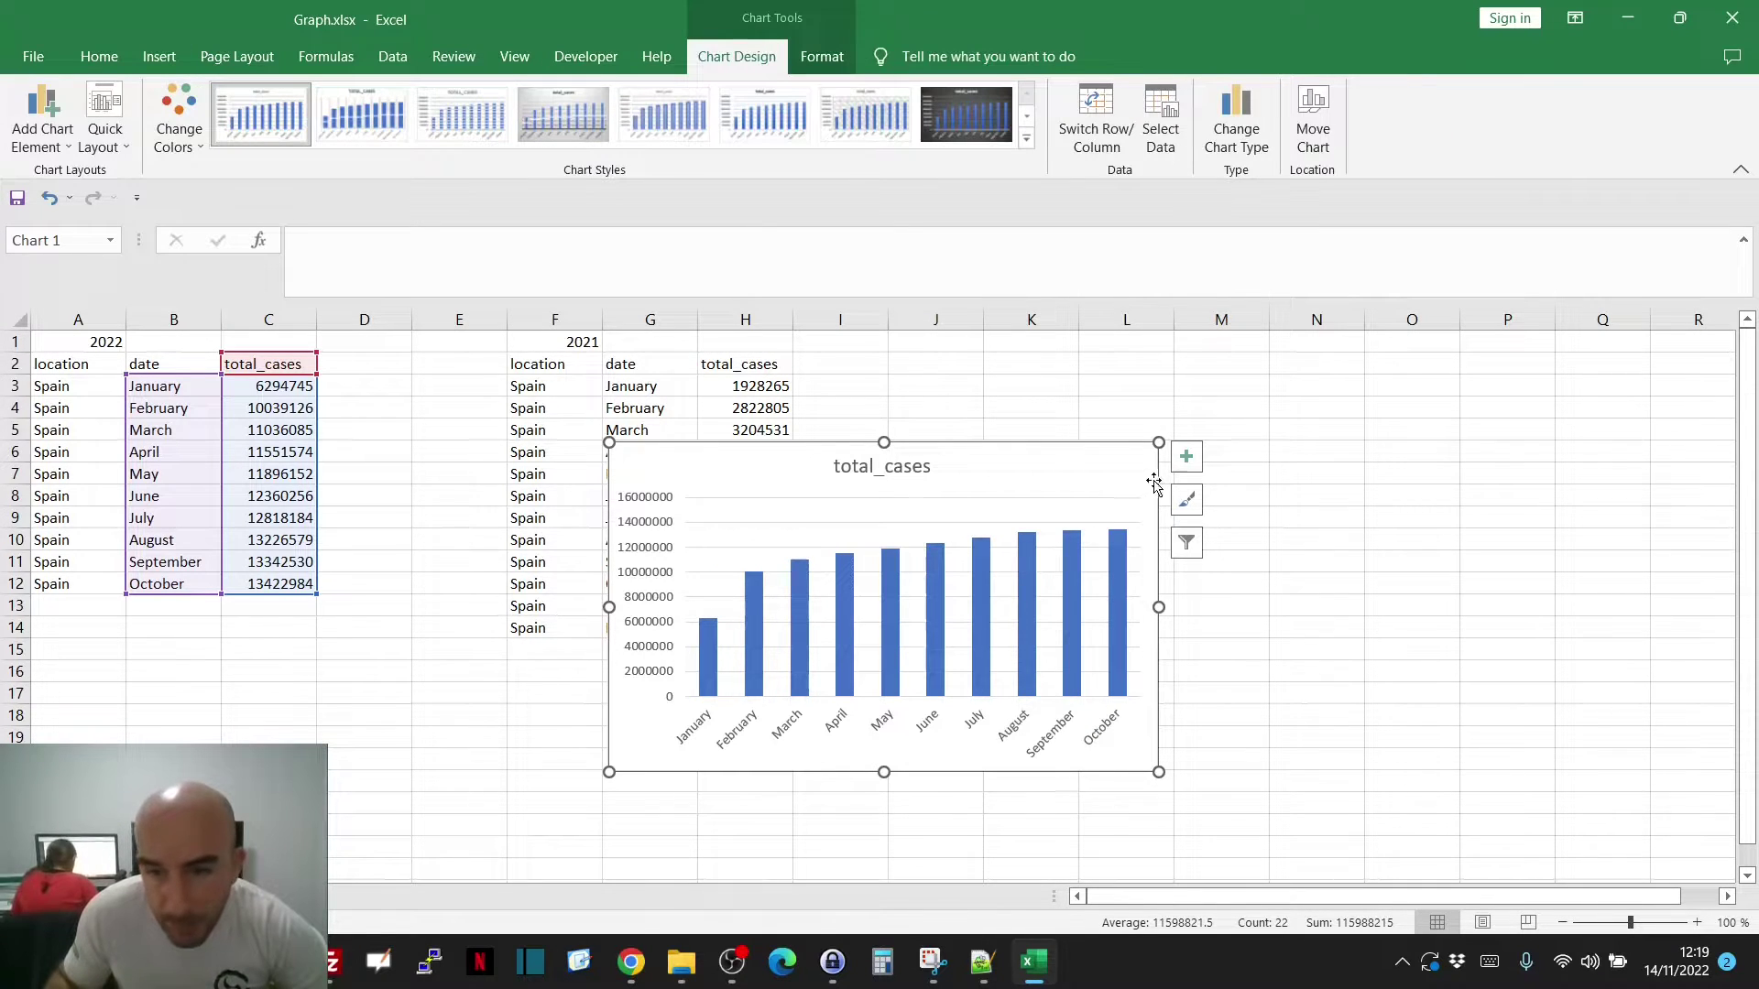
- Try switching the rows and columns in the chart's data source, and switch them back
left_click(1191, 547)
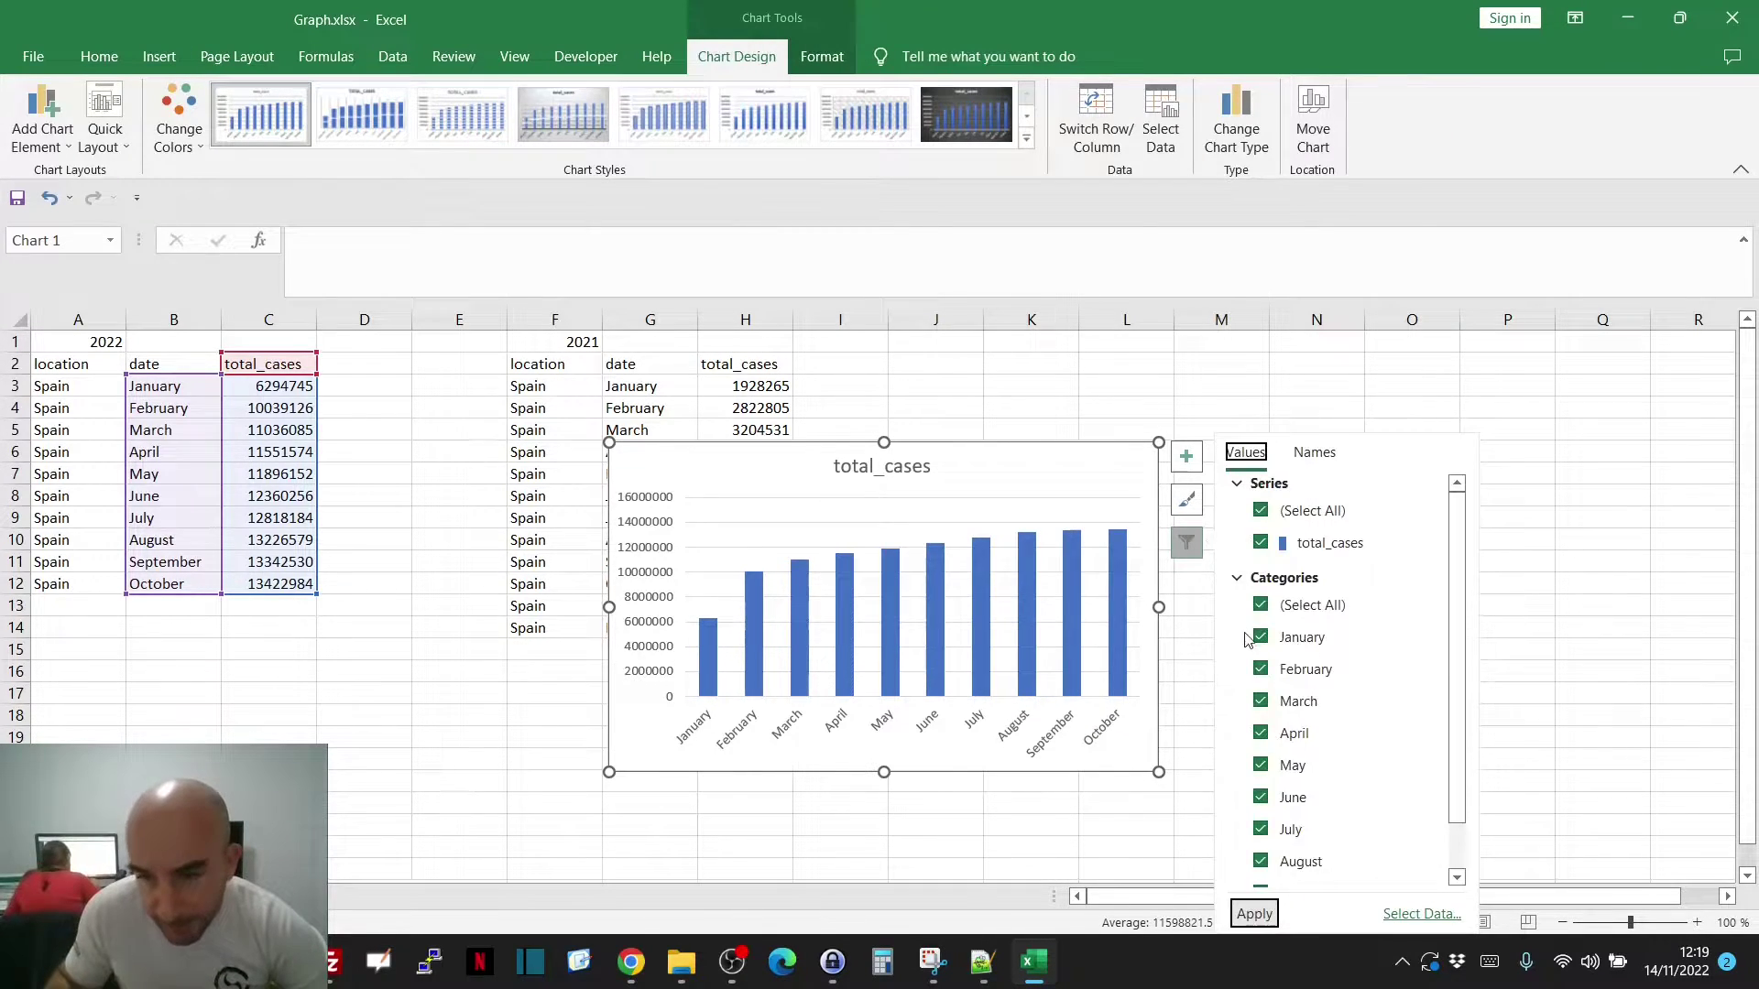
left_click(1248, 910)
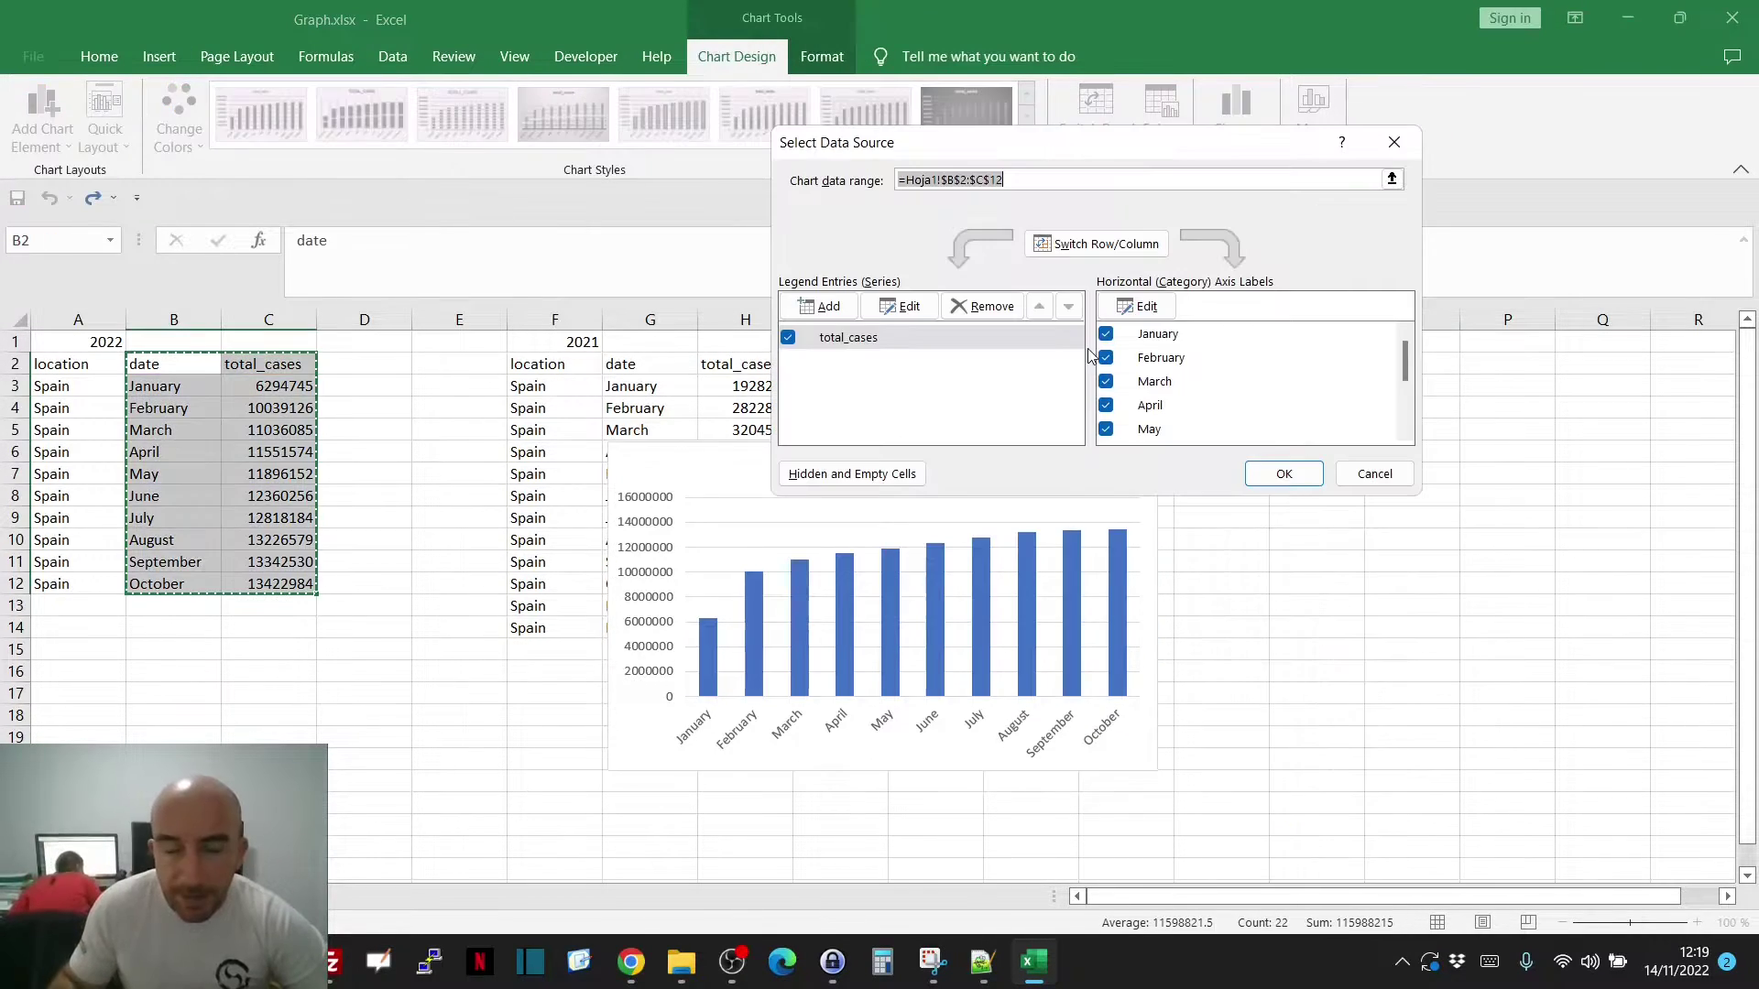
left_click(1084, 245)
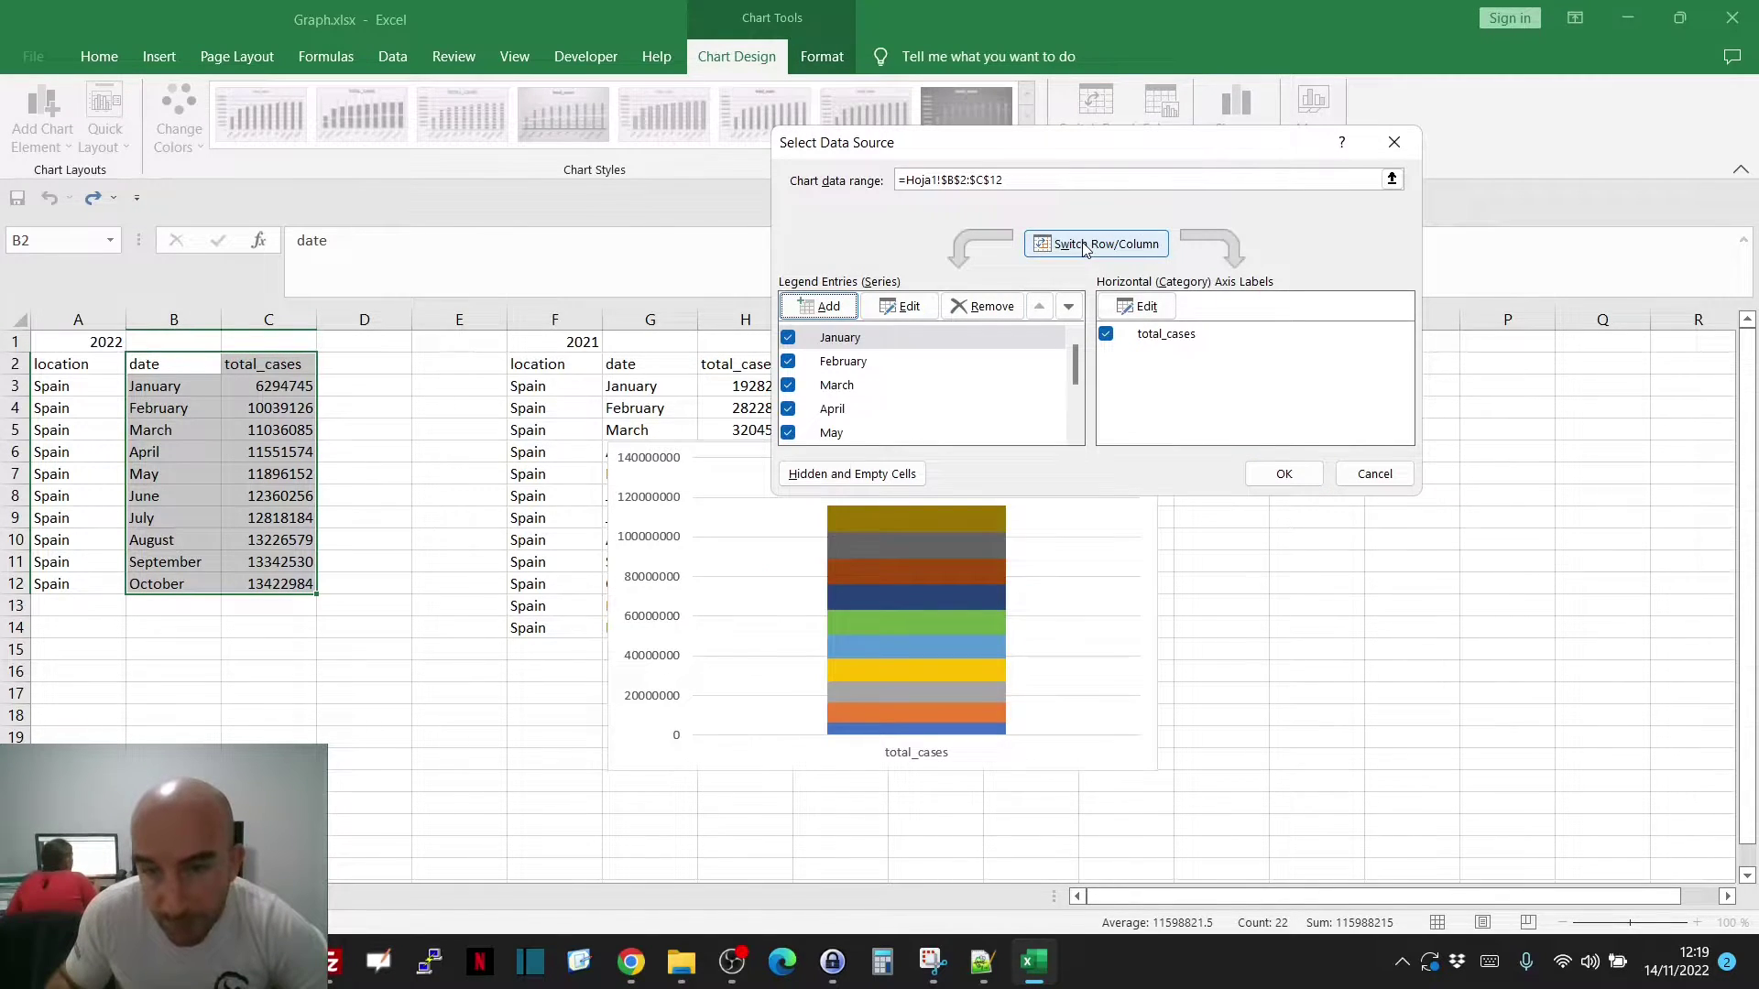
left_click(1084, 245)
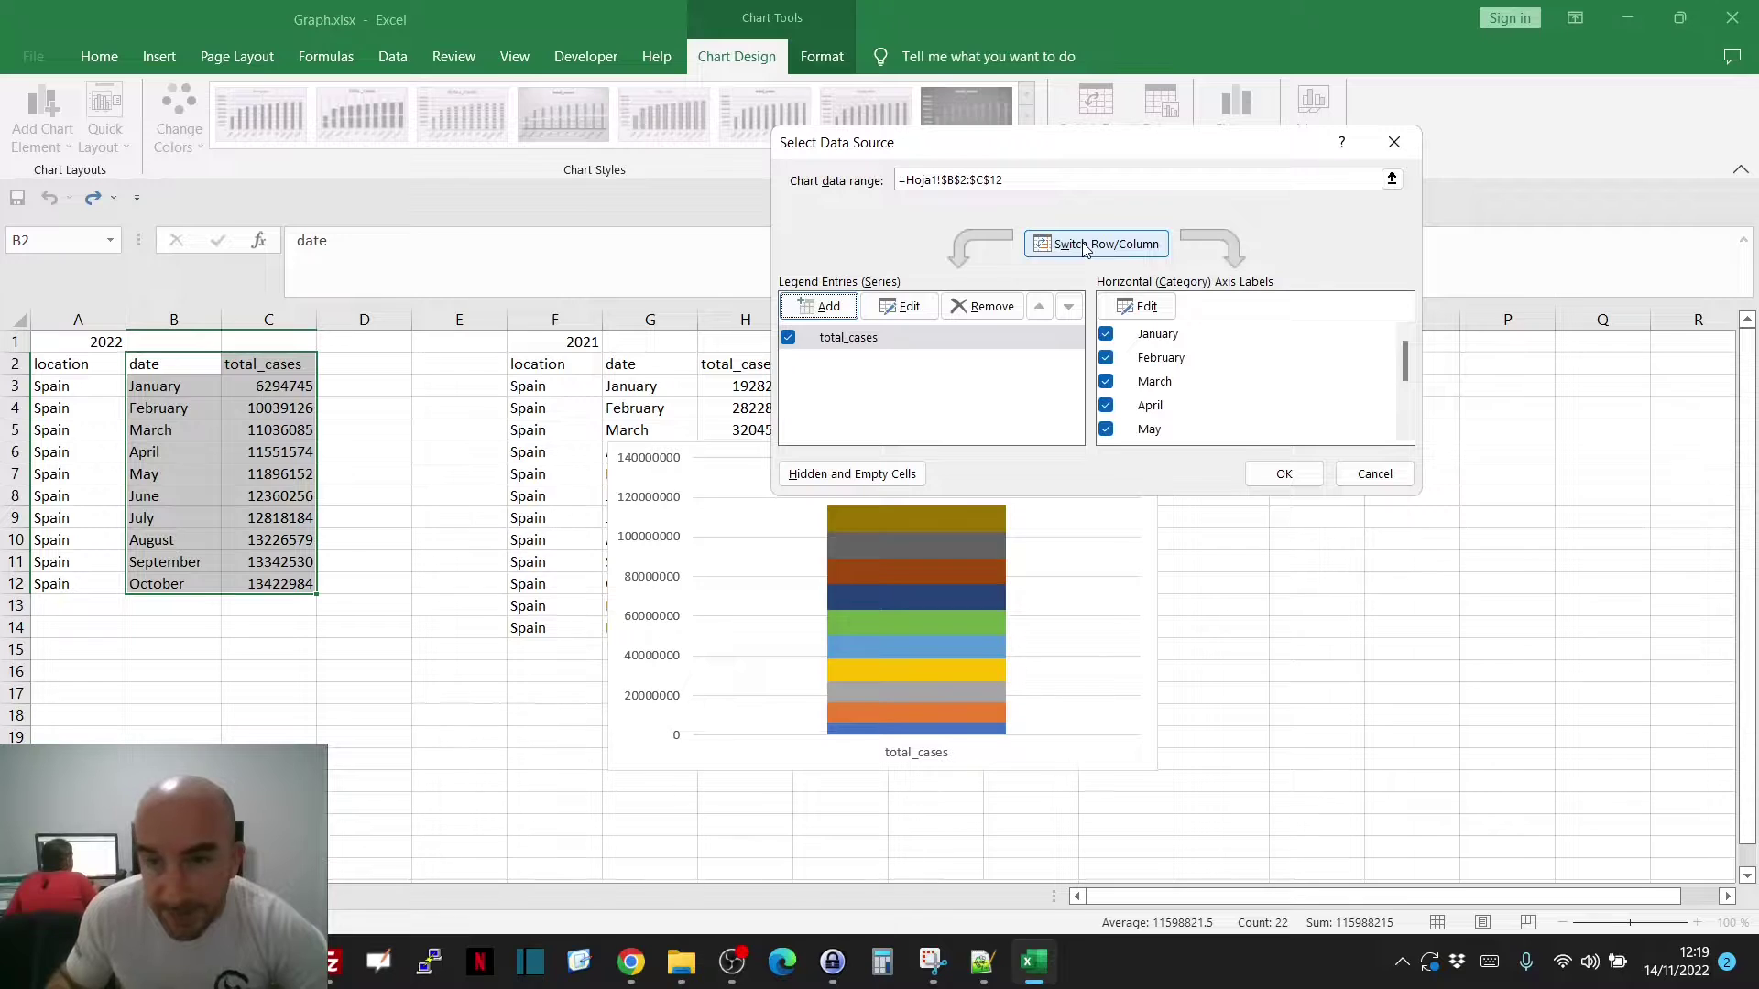
- Inspect the horizontal axis label range and the total_cases series entry, closing the data source settings without changes
left_click(1180, 339)
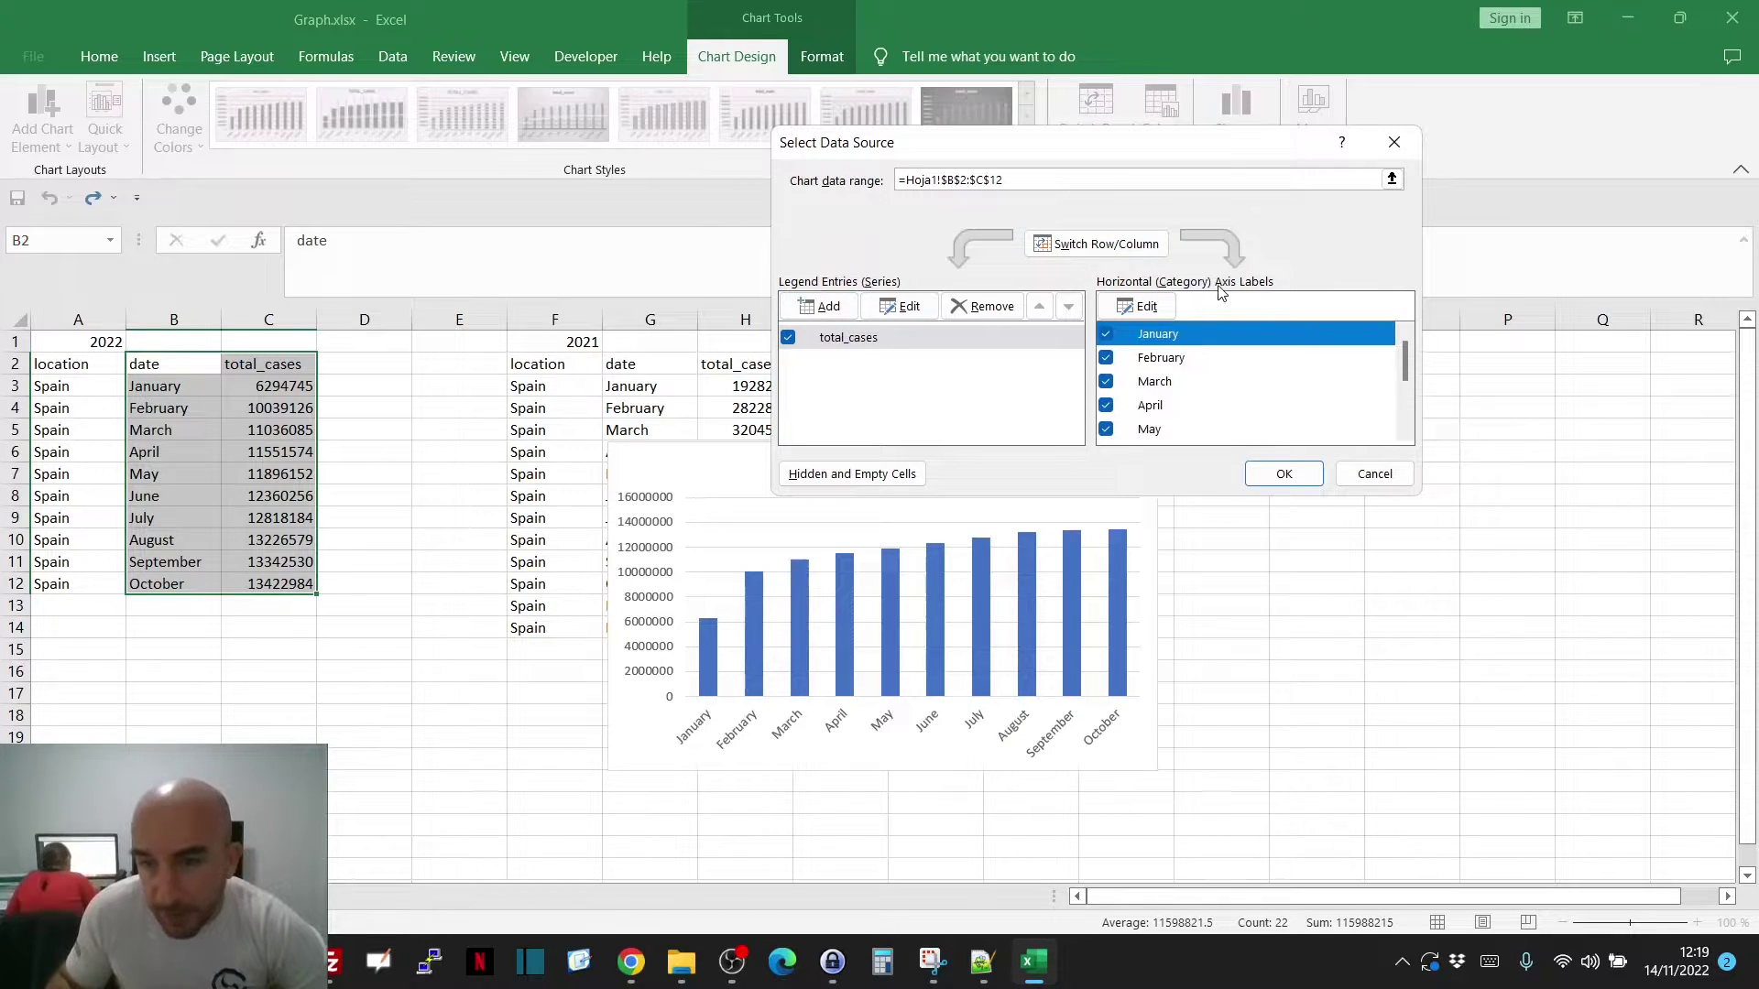
left_click(1142, 307)
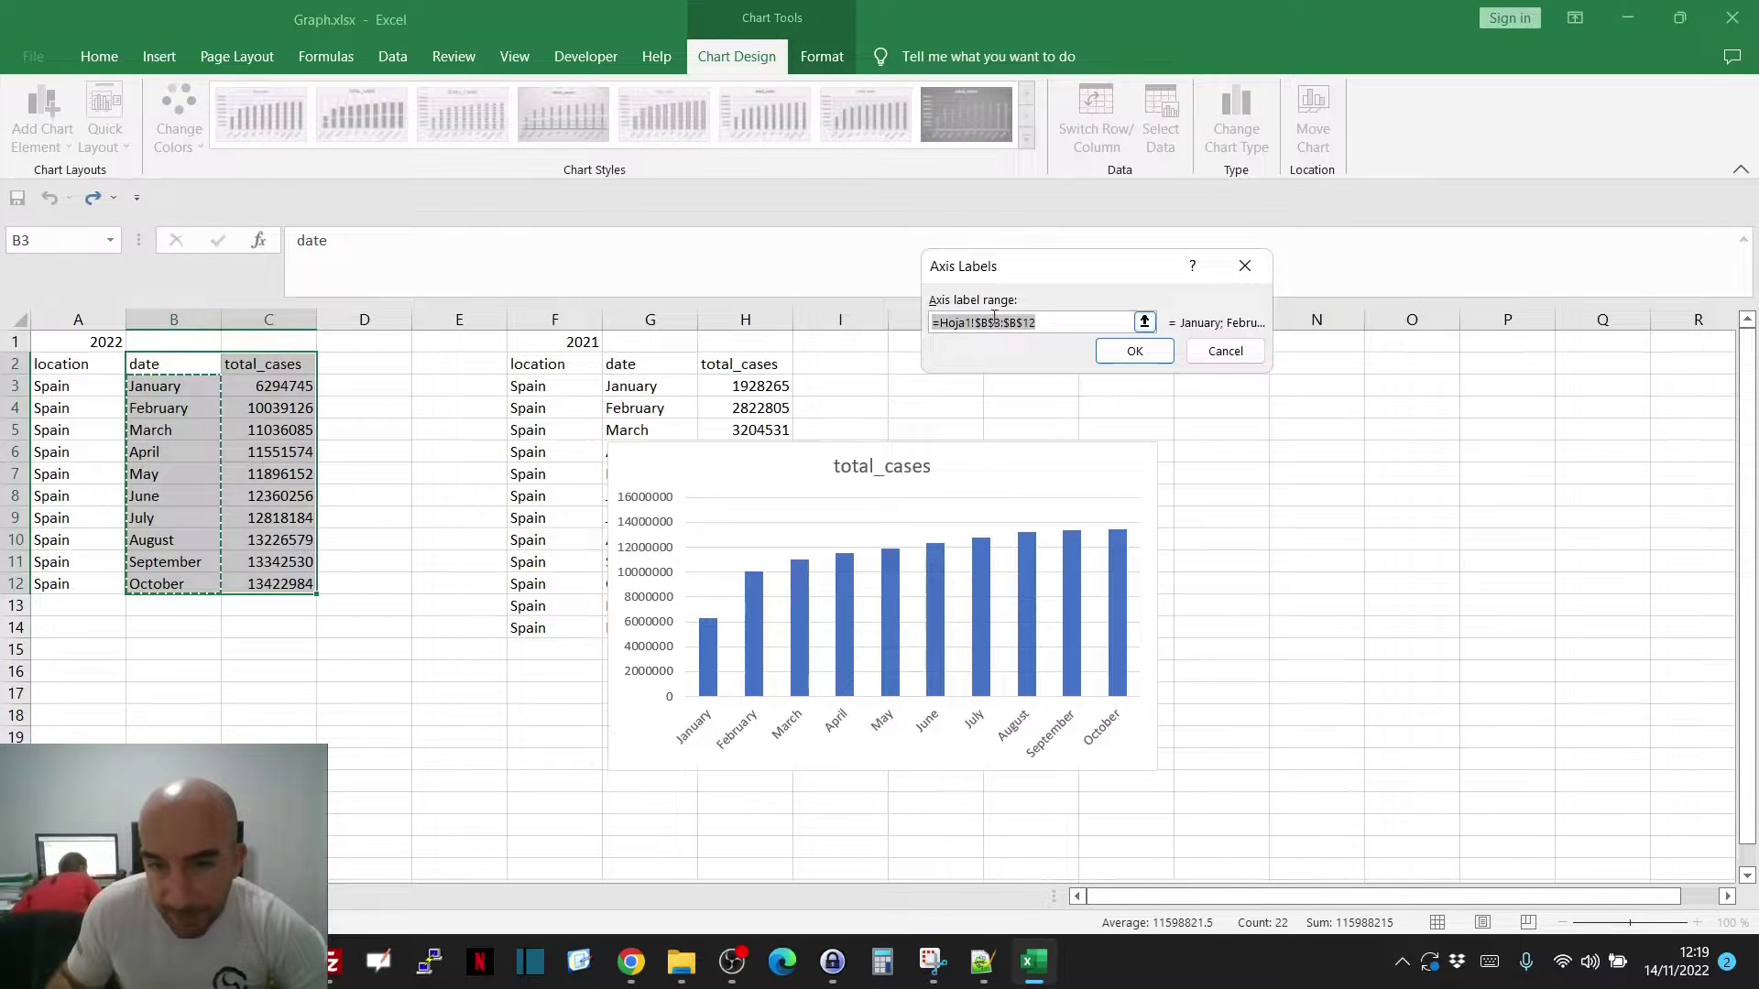
left_click(1212, 365)
left_click(836, 340)
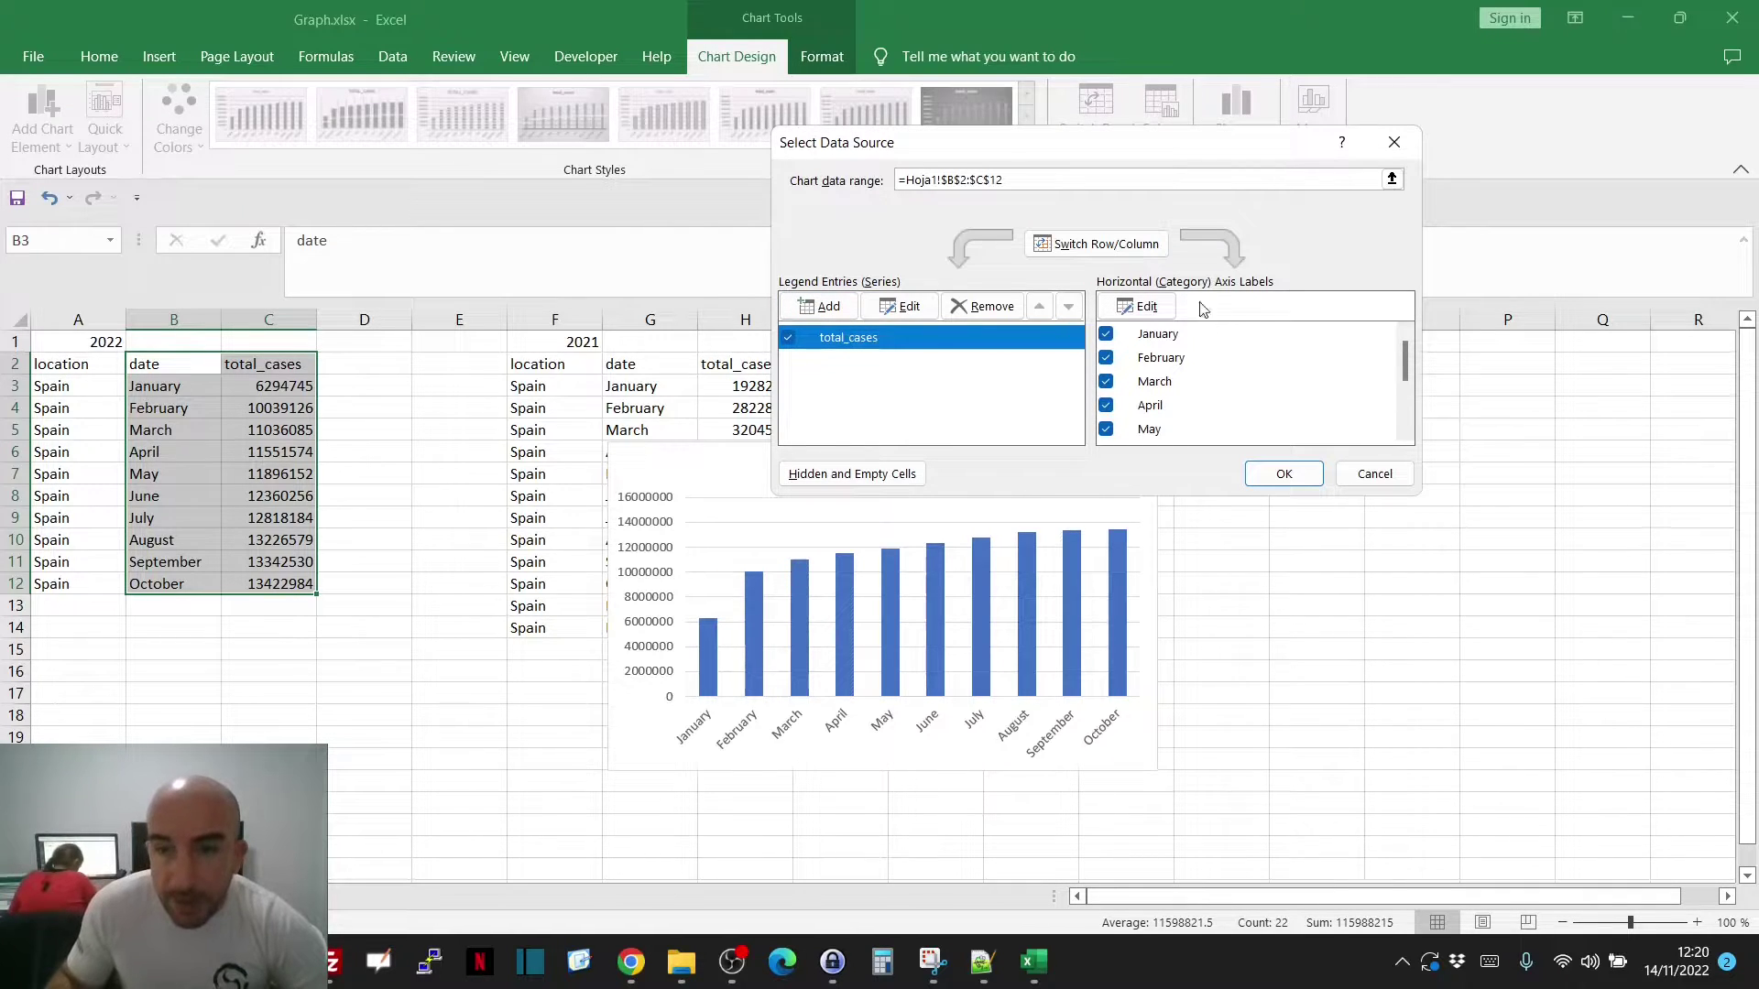
left_click(1356, 475)
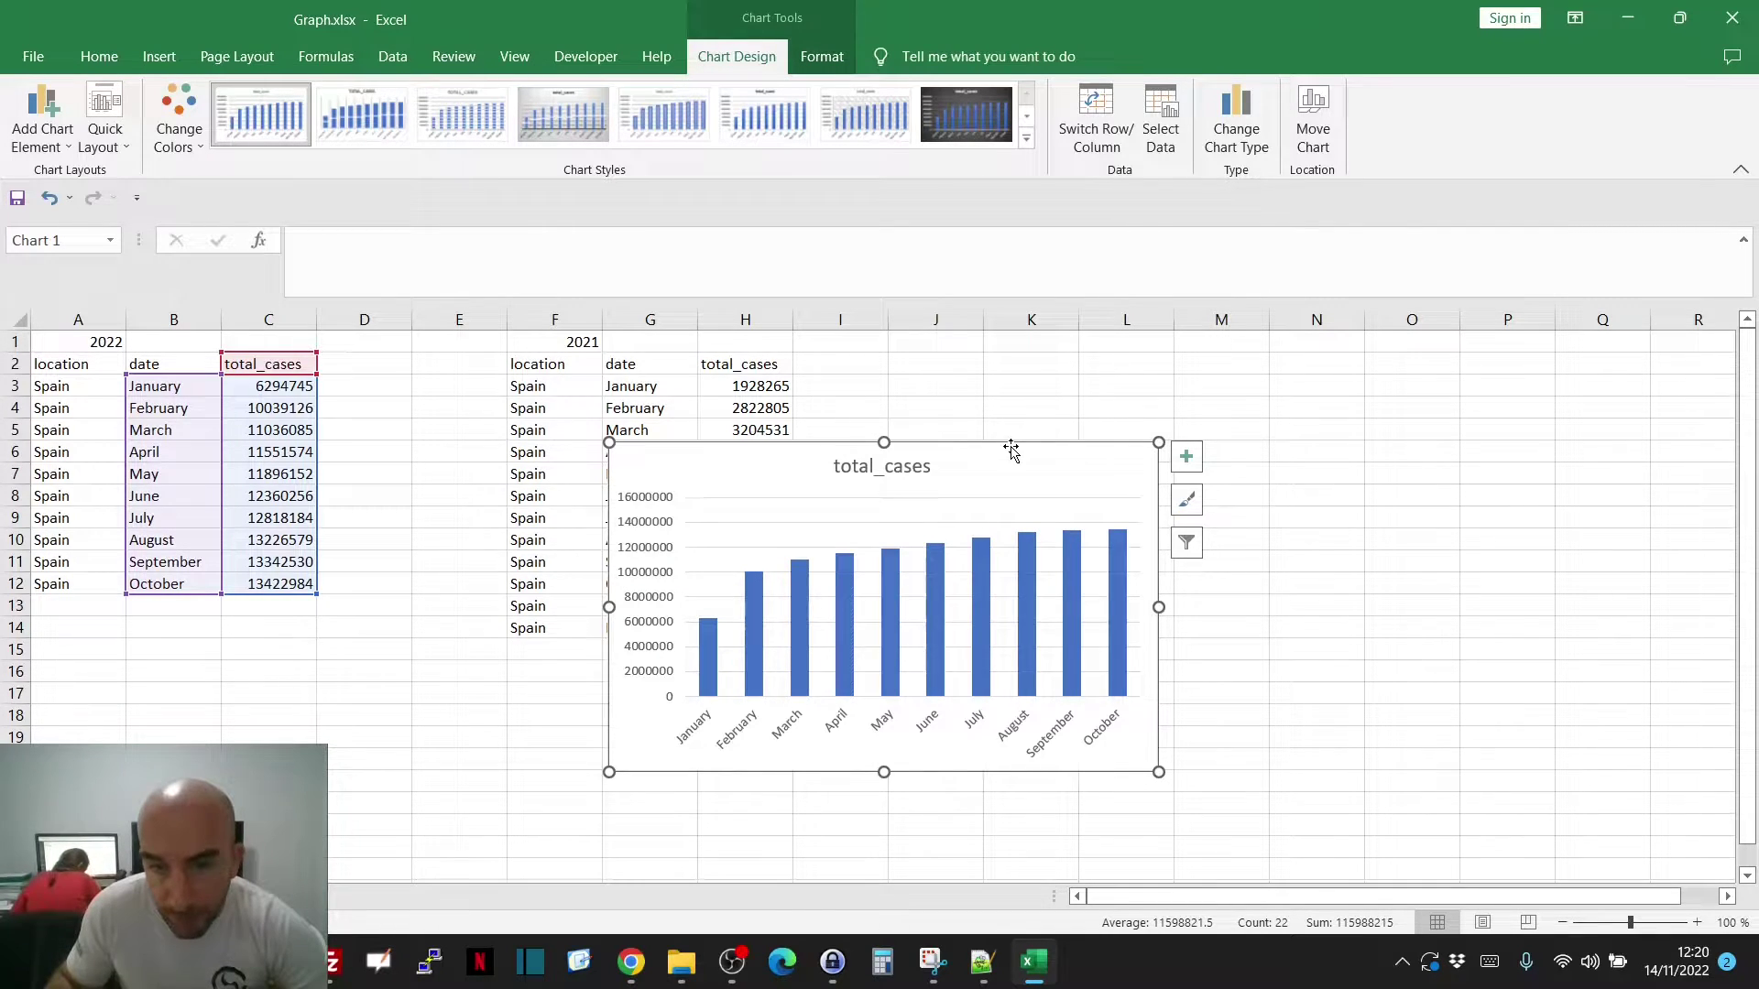
- Enlarge the chart and reposition it below the header row, spanning about columns D to L
left_click_drag(1010, 448, 945, 377)
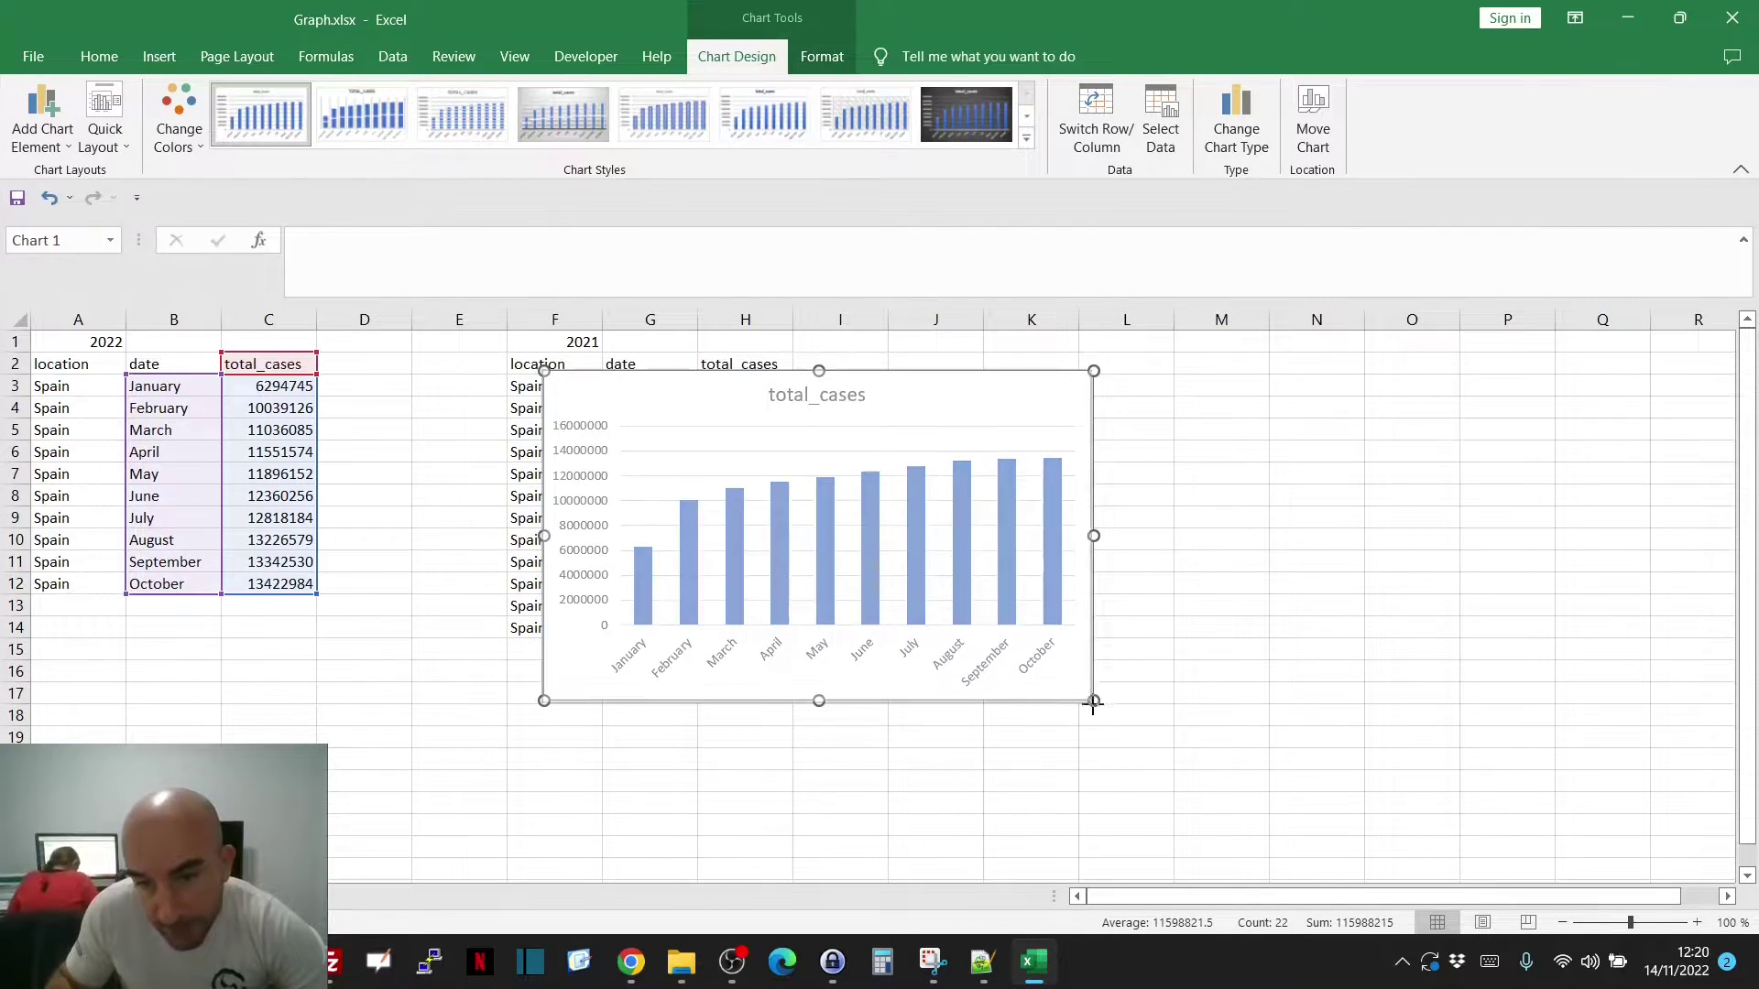
left_click_drag(1093, 702, 1453, 815)
left_click(935, 443)
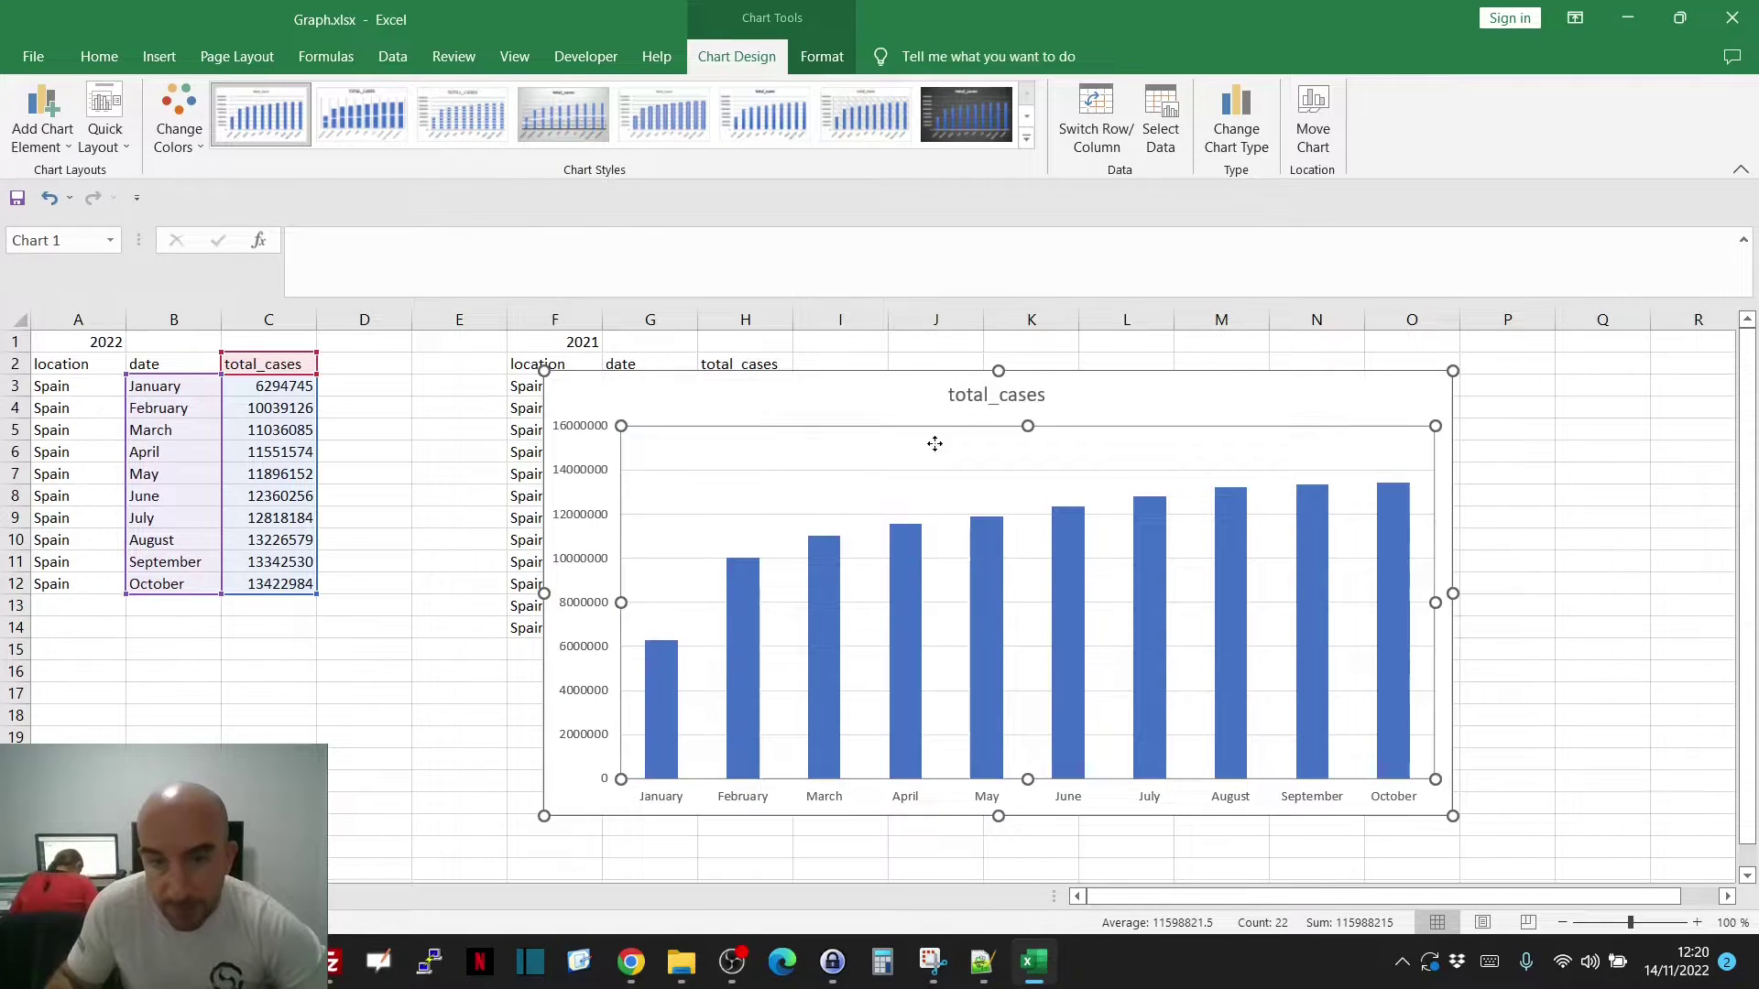
left_click_drag(934, 444, 610, 396)
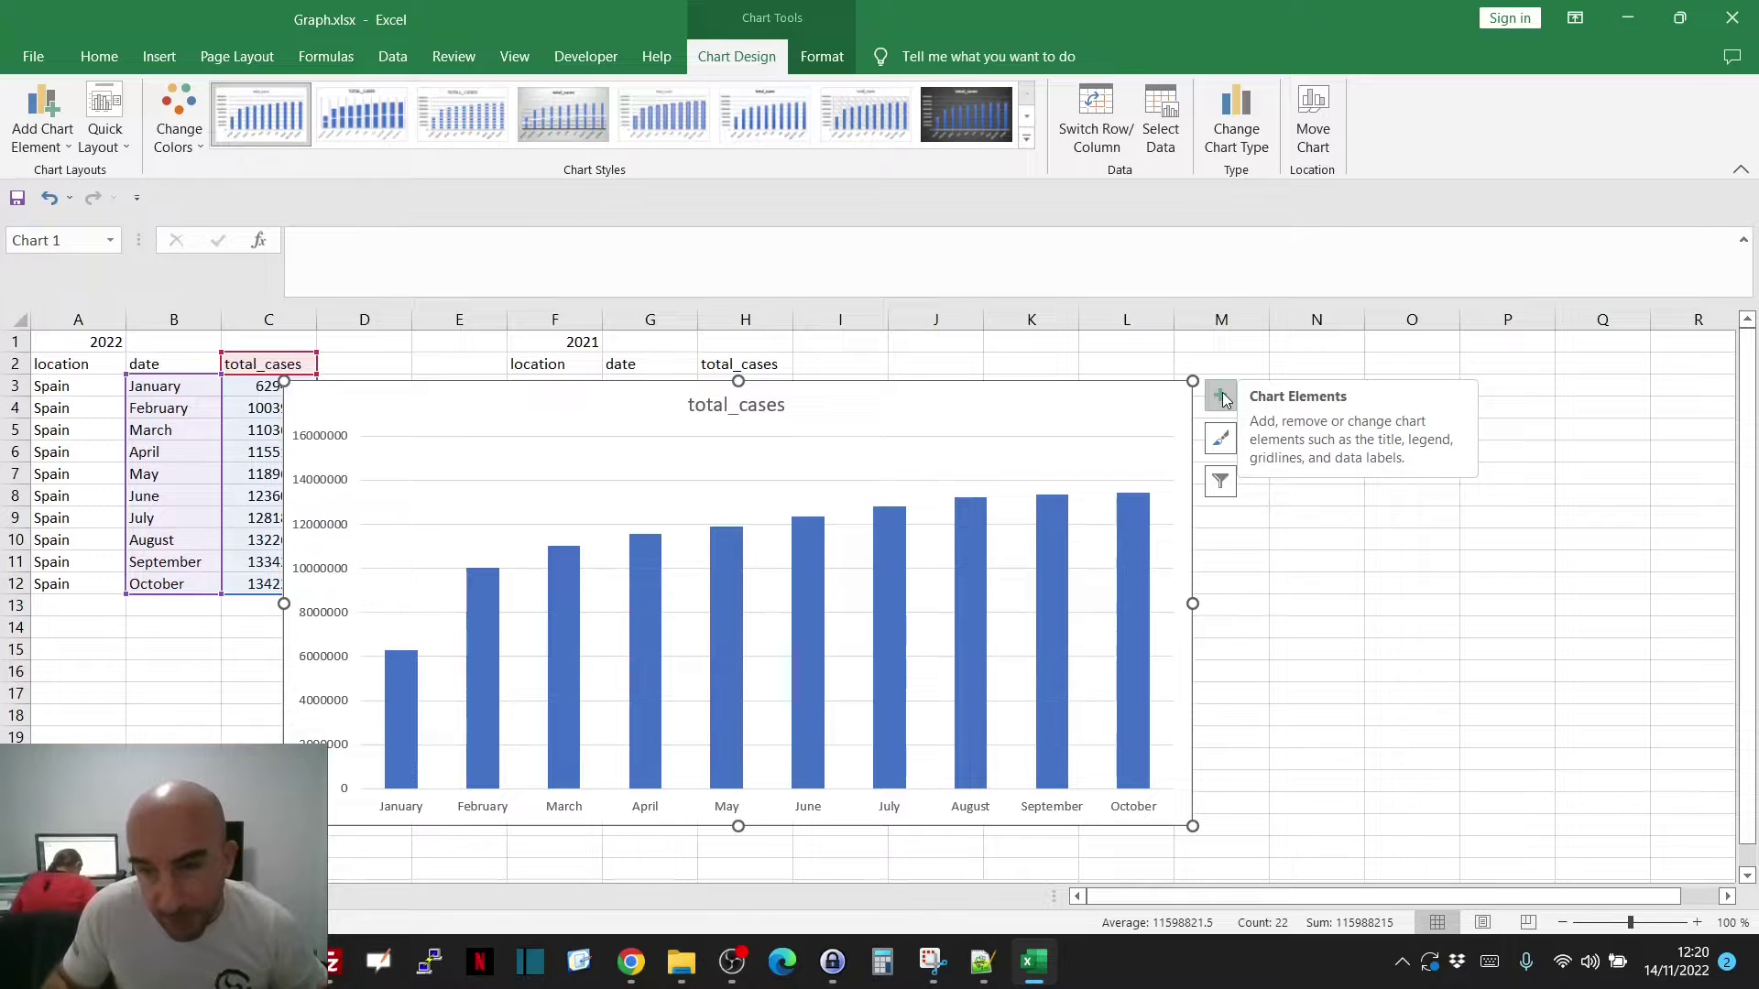
- Add a legend to the chart and select it
left_click(39, 129)
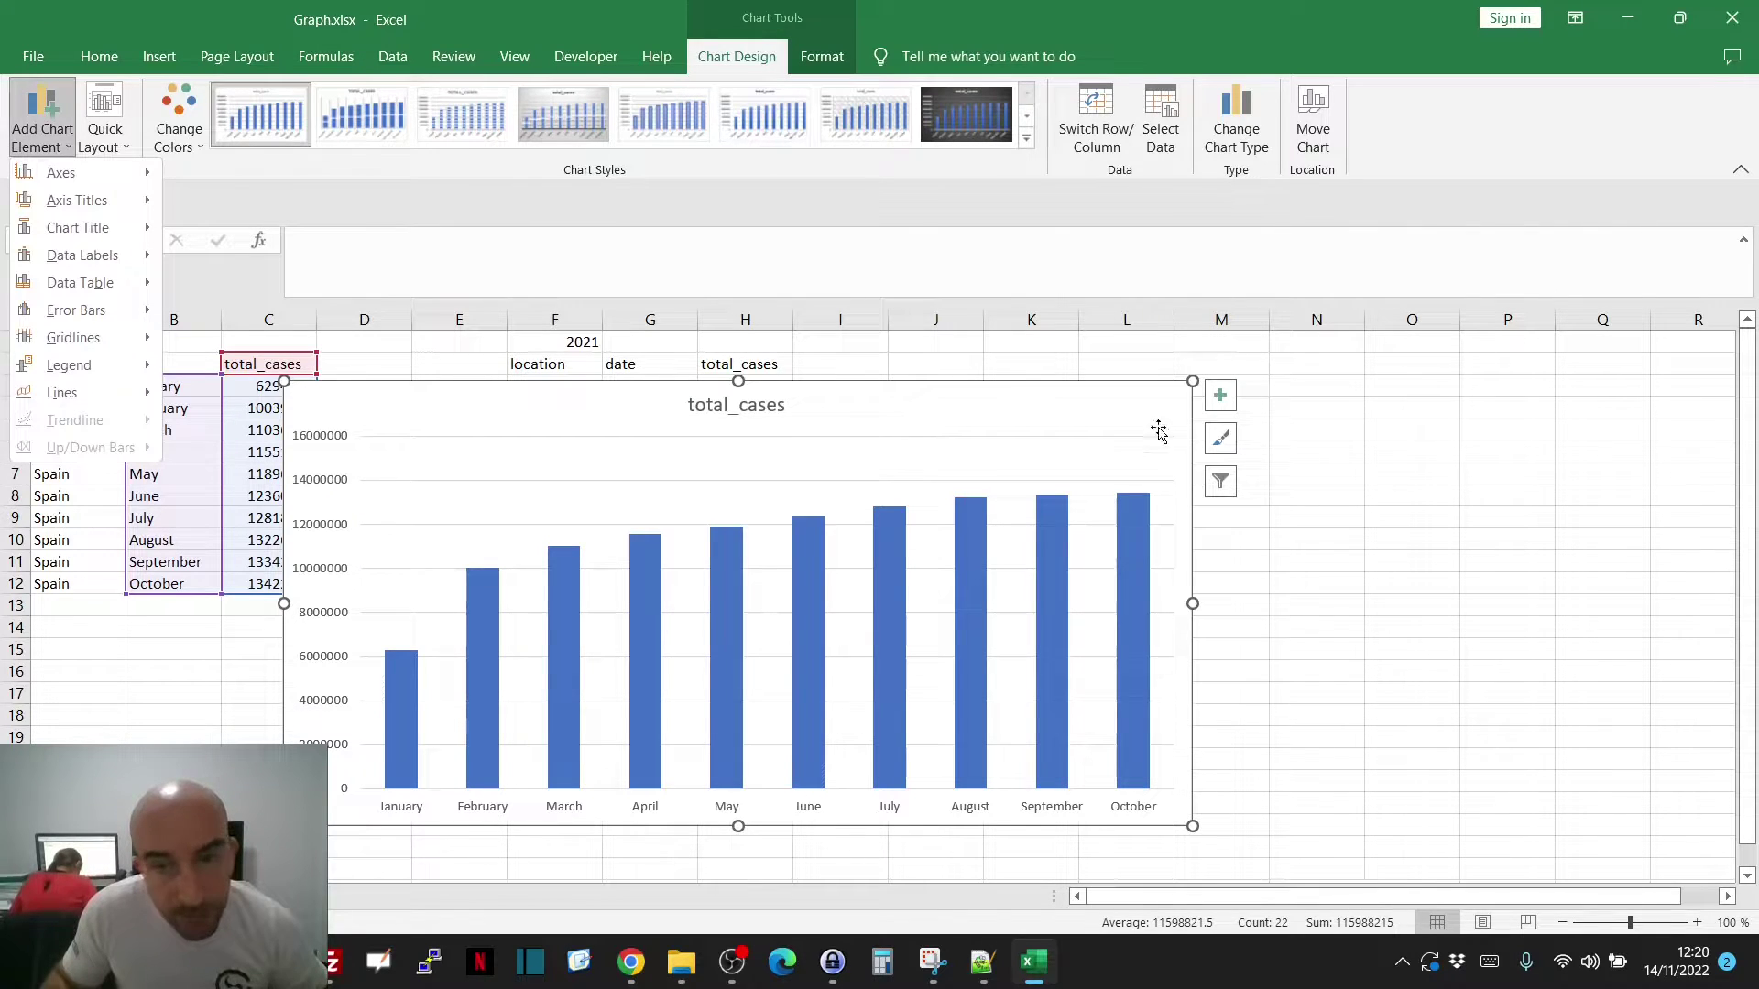
left_click(1222, 398)
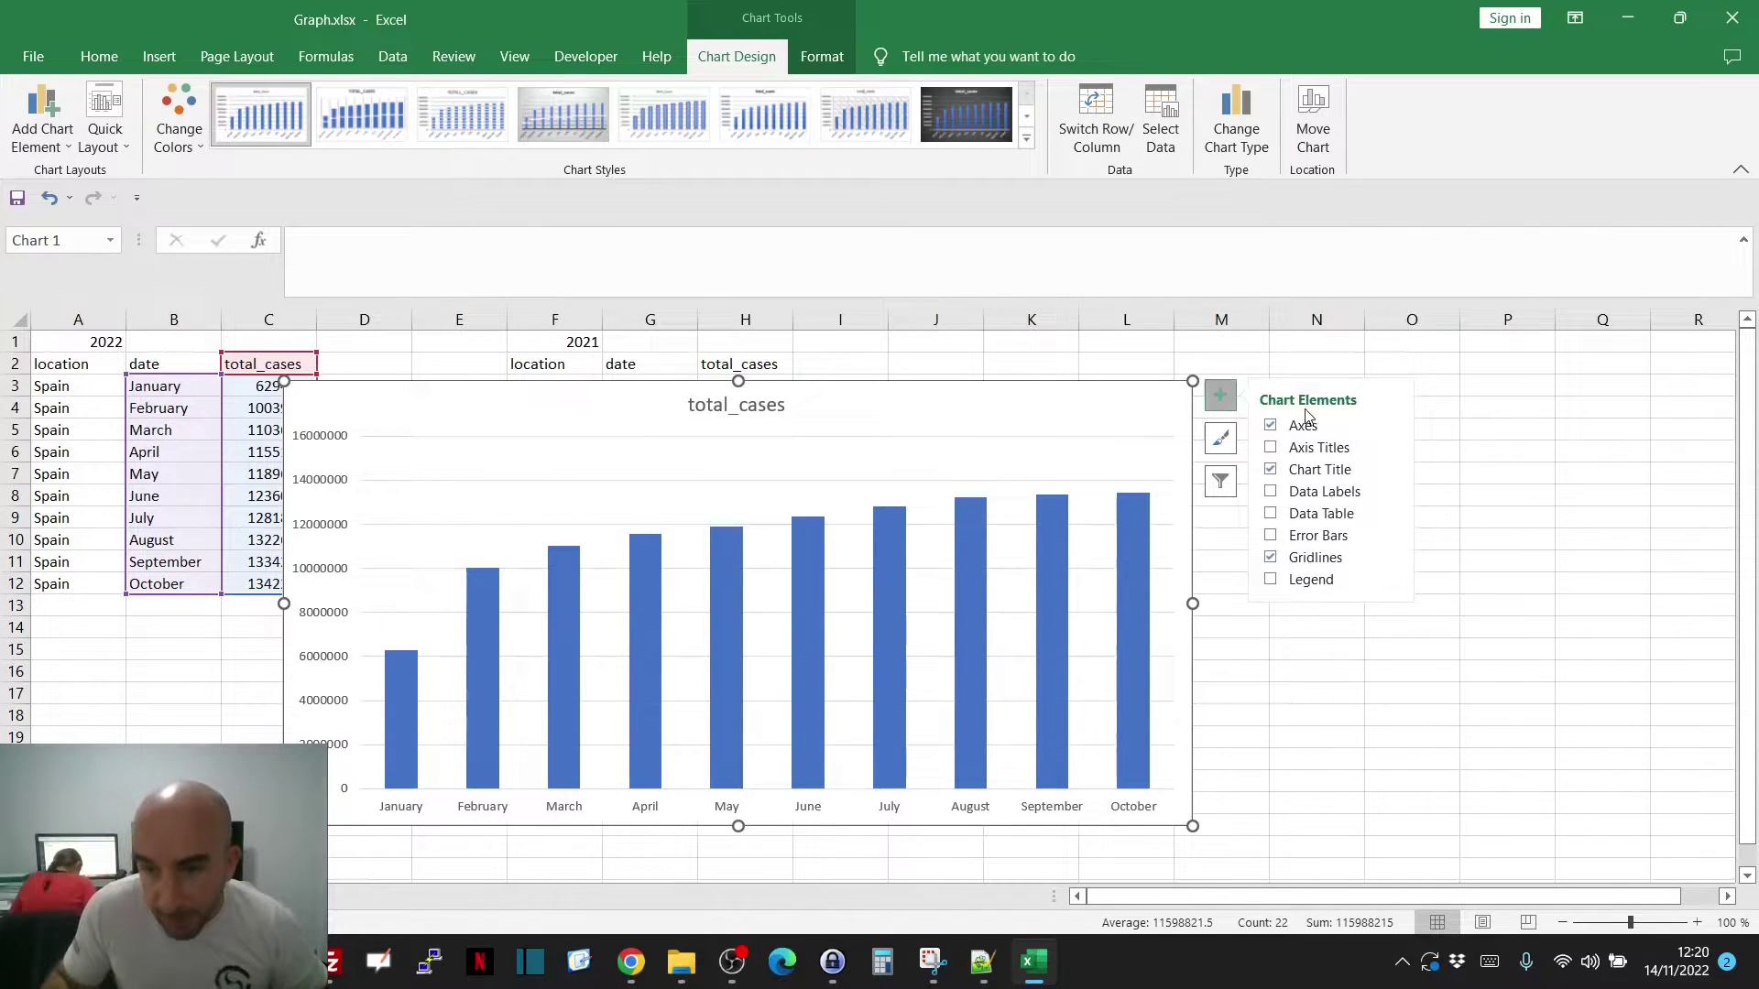
left_click(1271, 581)
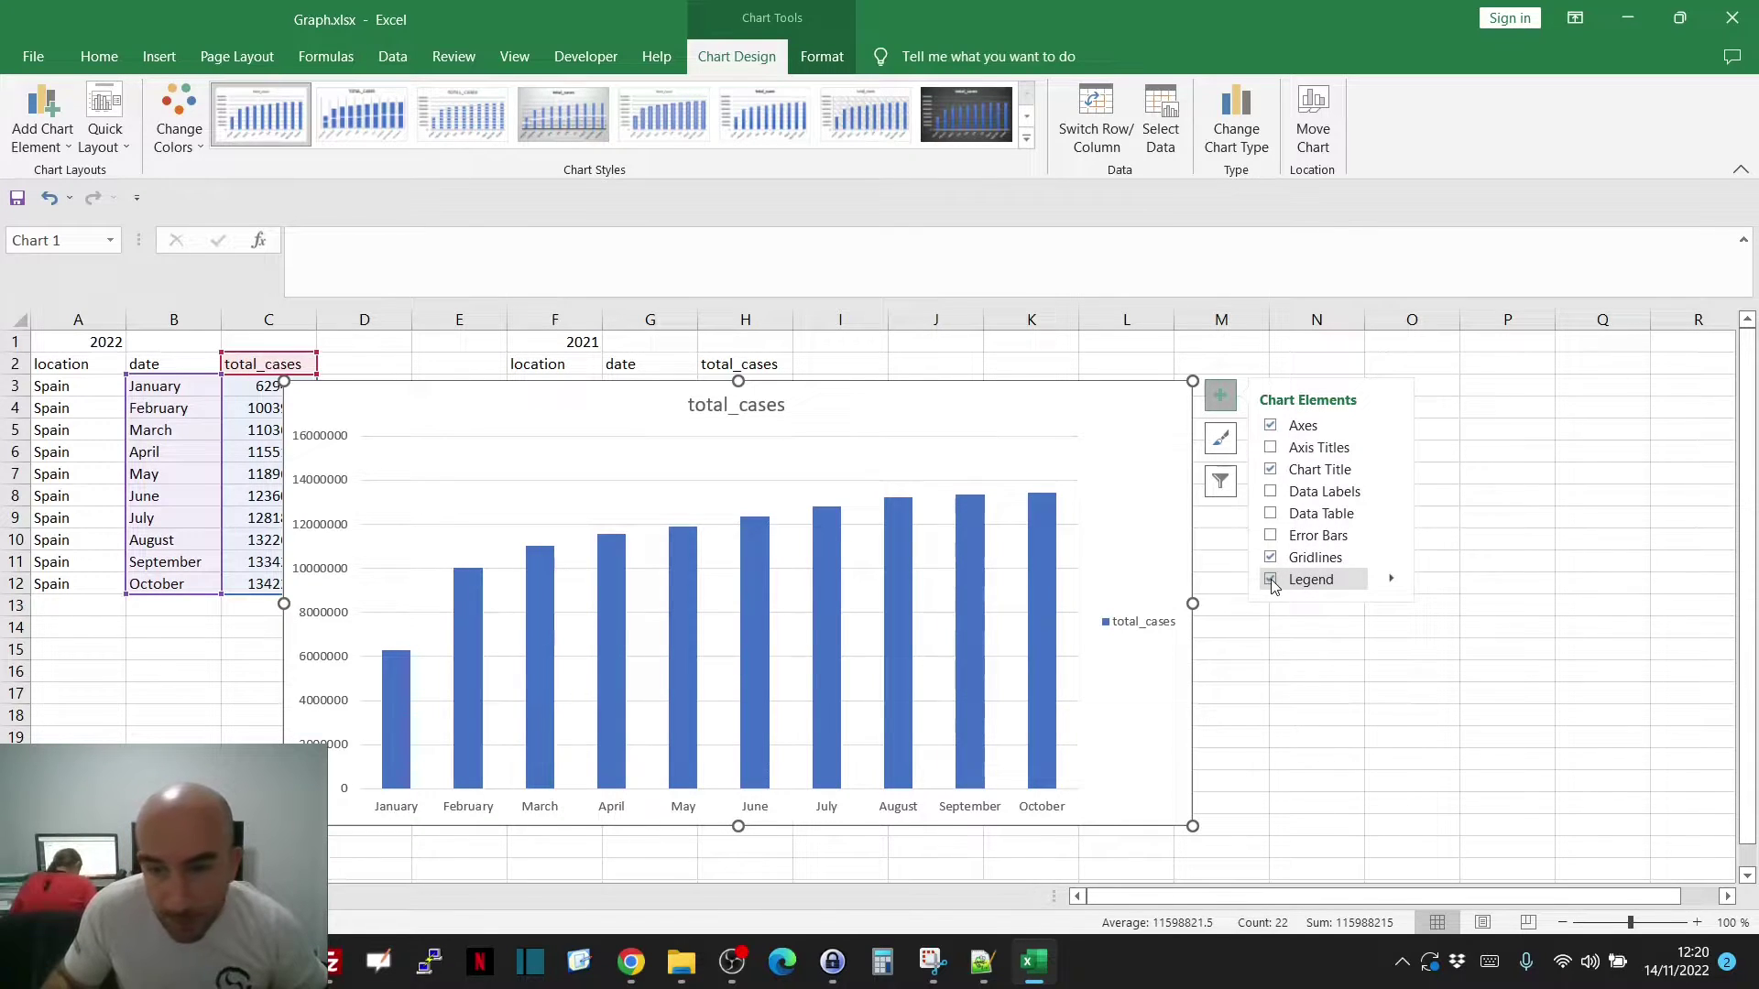
left_click(1153, 624)
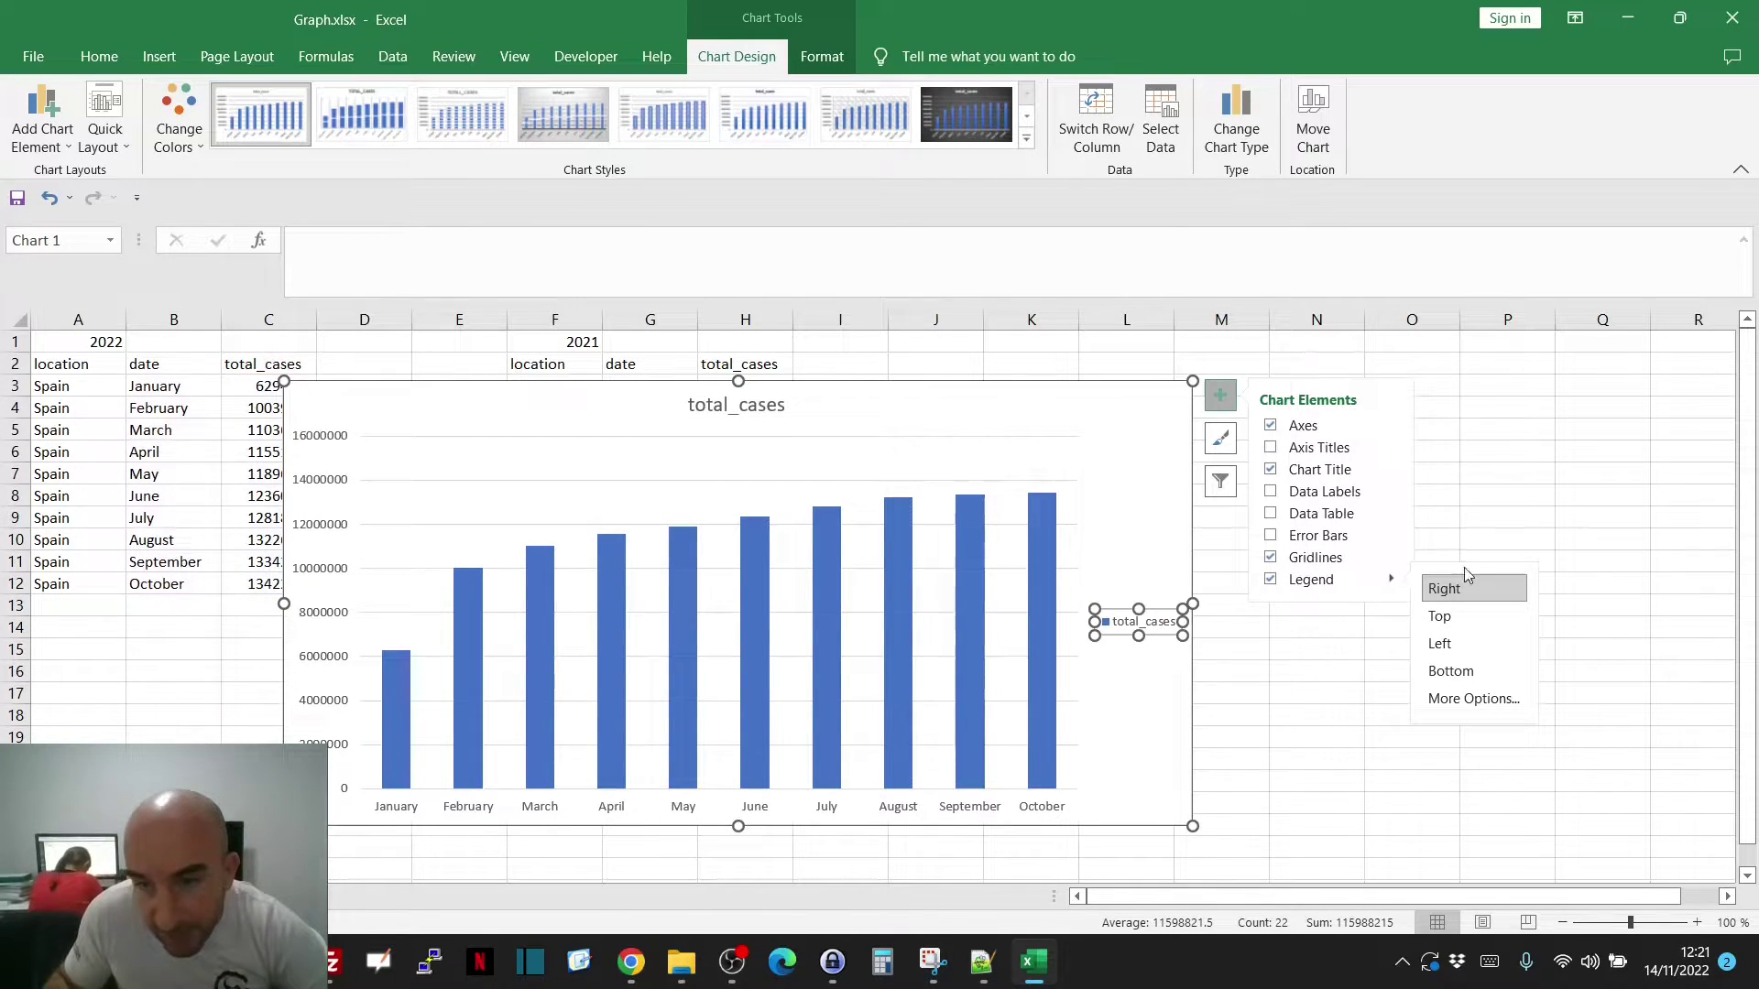
- Try to rename the total_cases series as "Total Cases 2022" in the chart's data source
left_click(1220, 481)
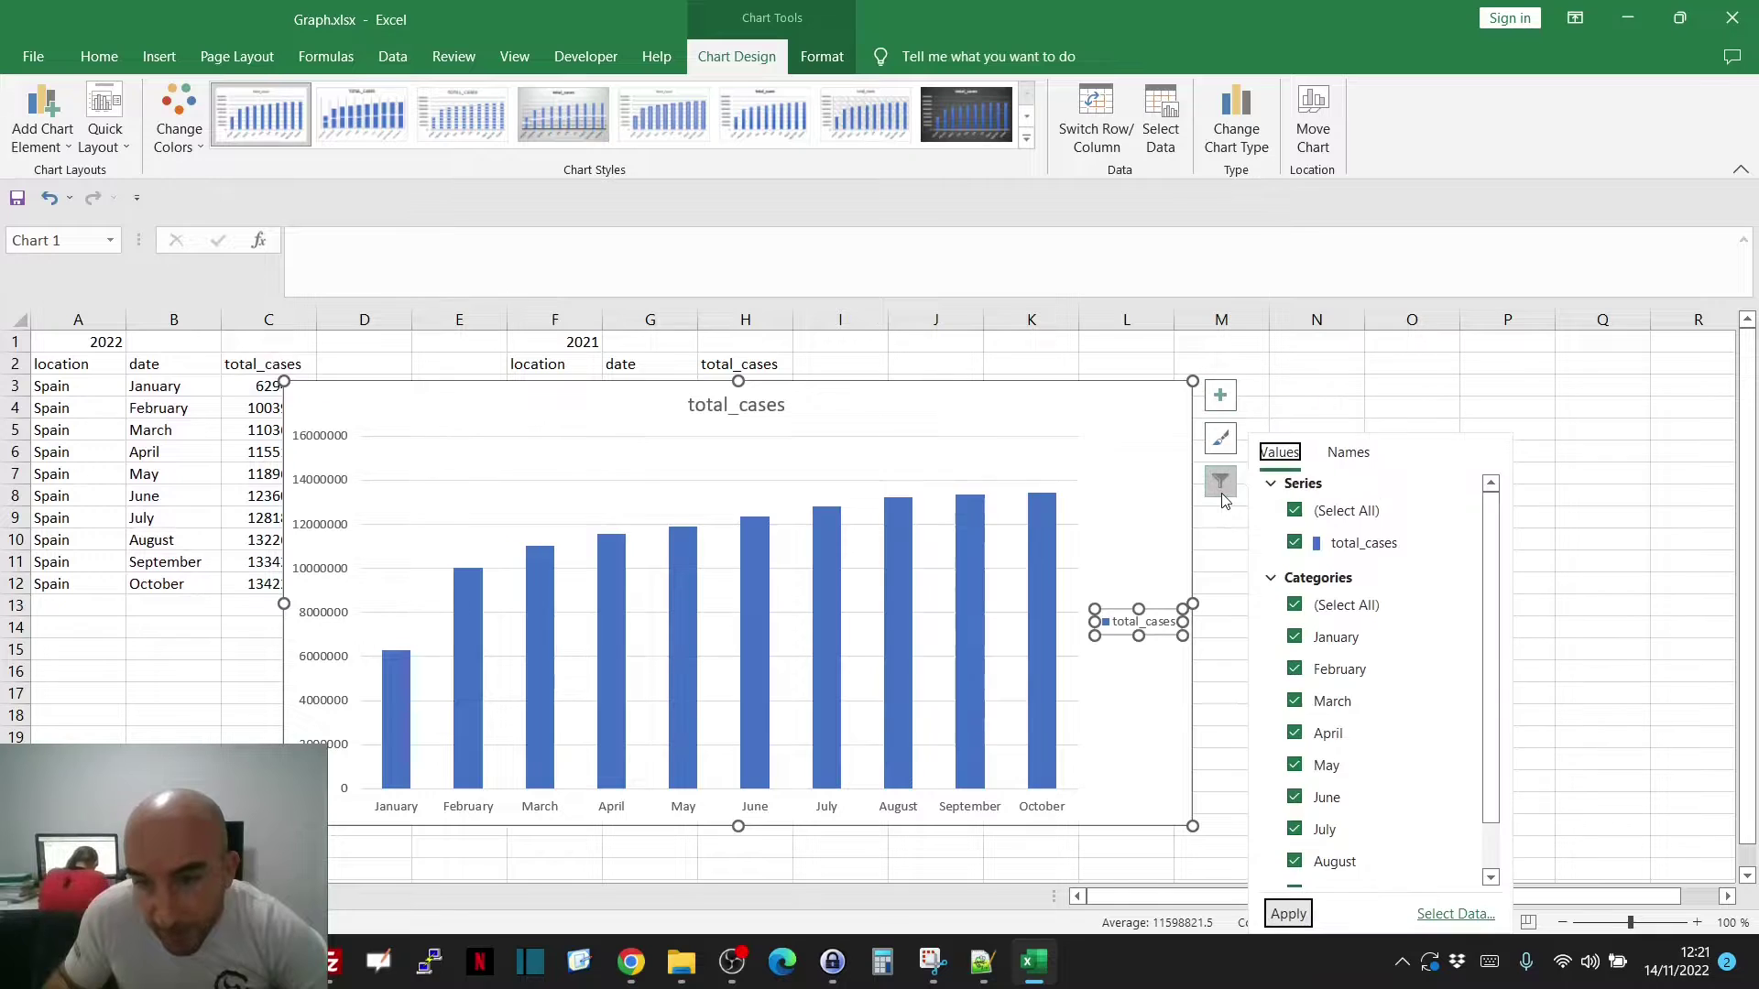
left_click(1455, 915)
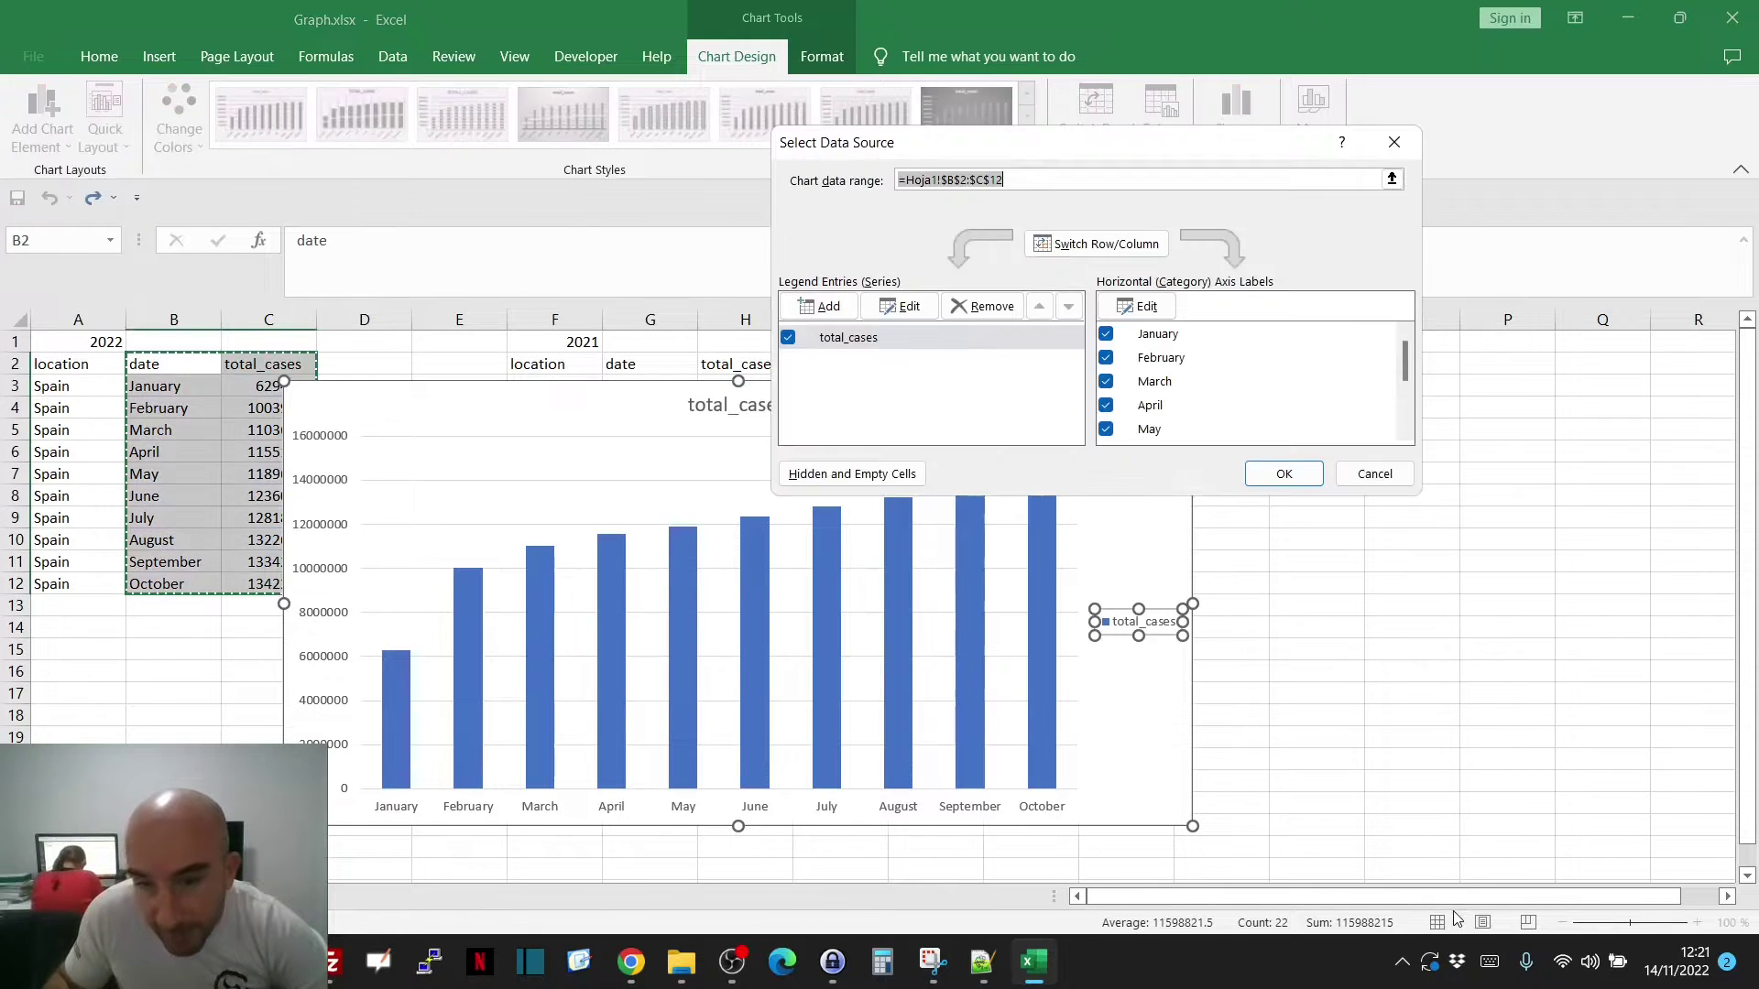
left_click(884, 340)
left_click(902, 306)
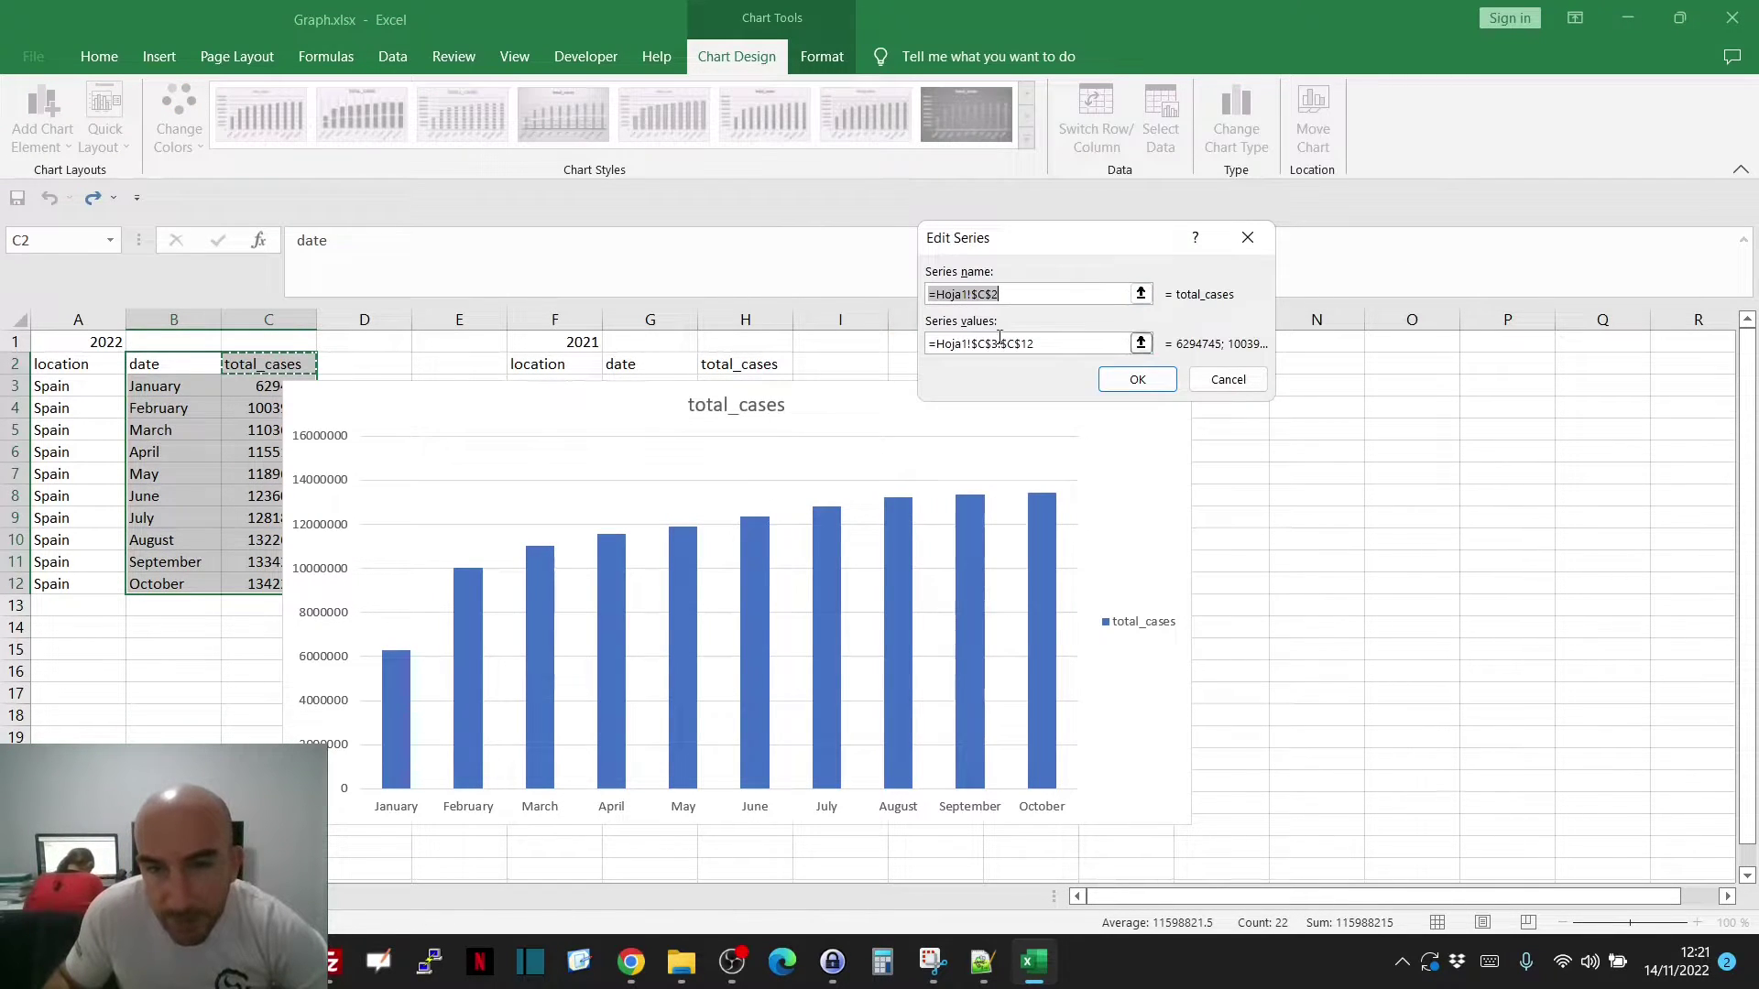
left_click_drag(1026, 296, 875, 299)
key("BackSpace")
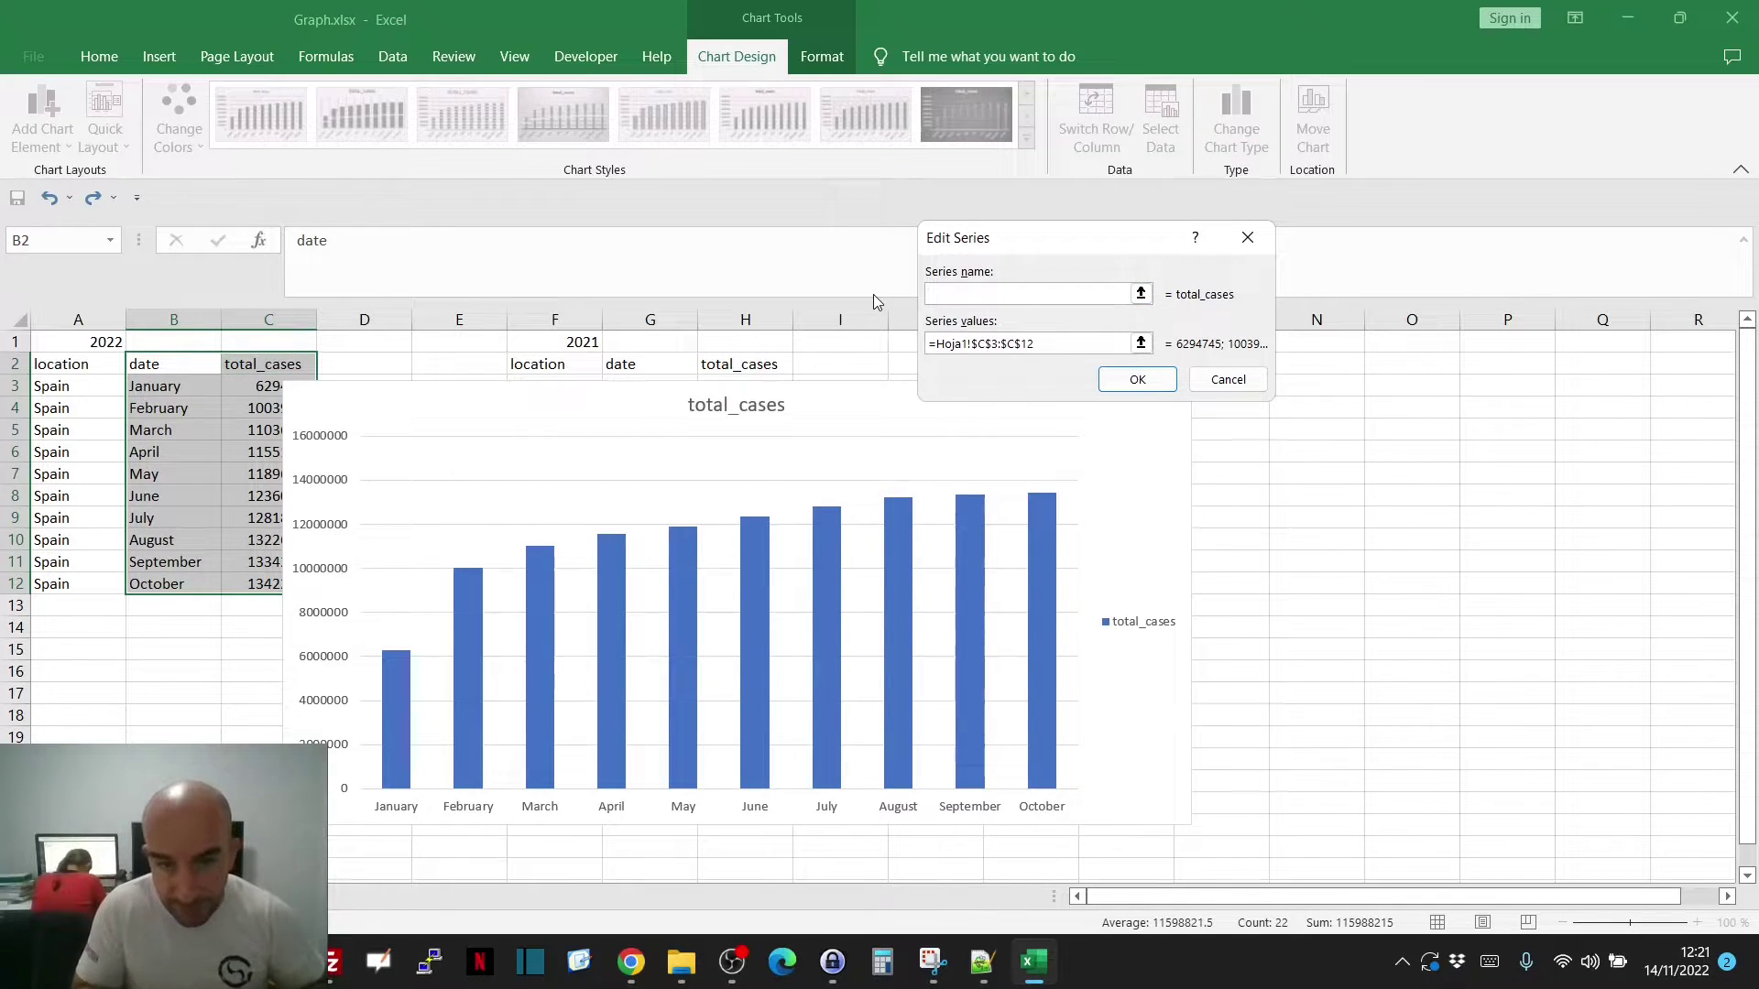
type("To")
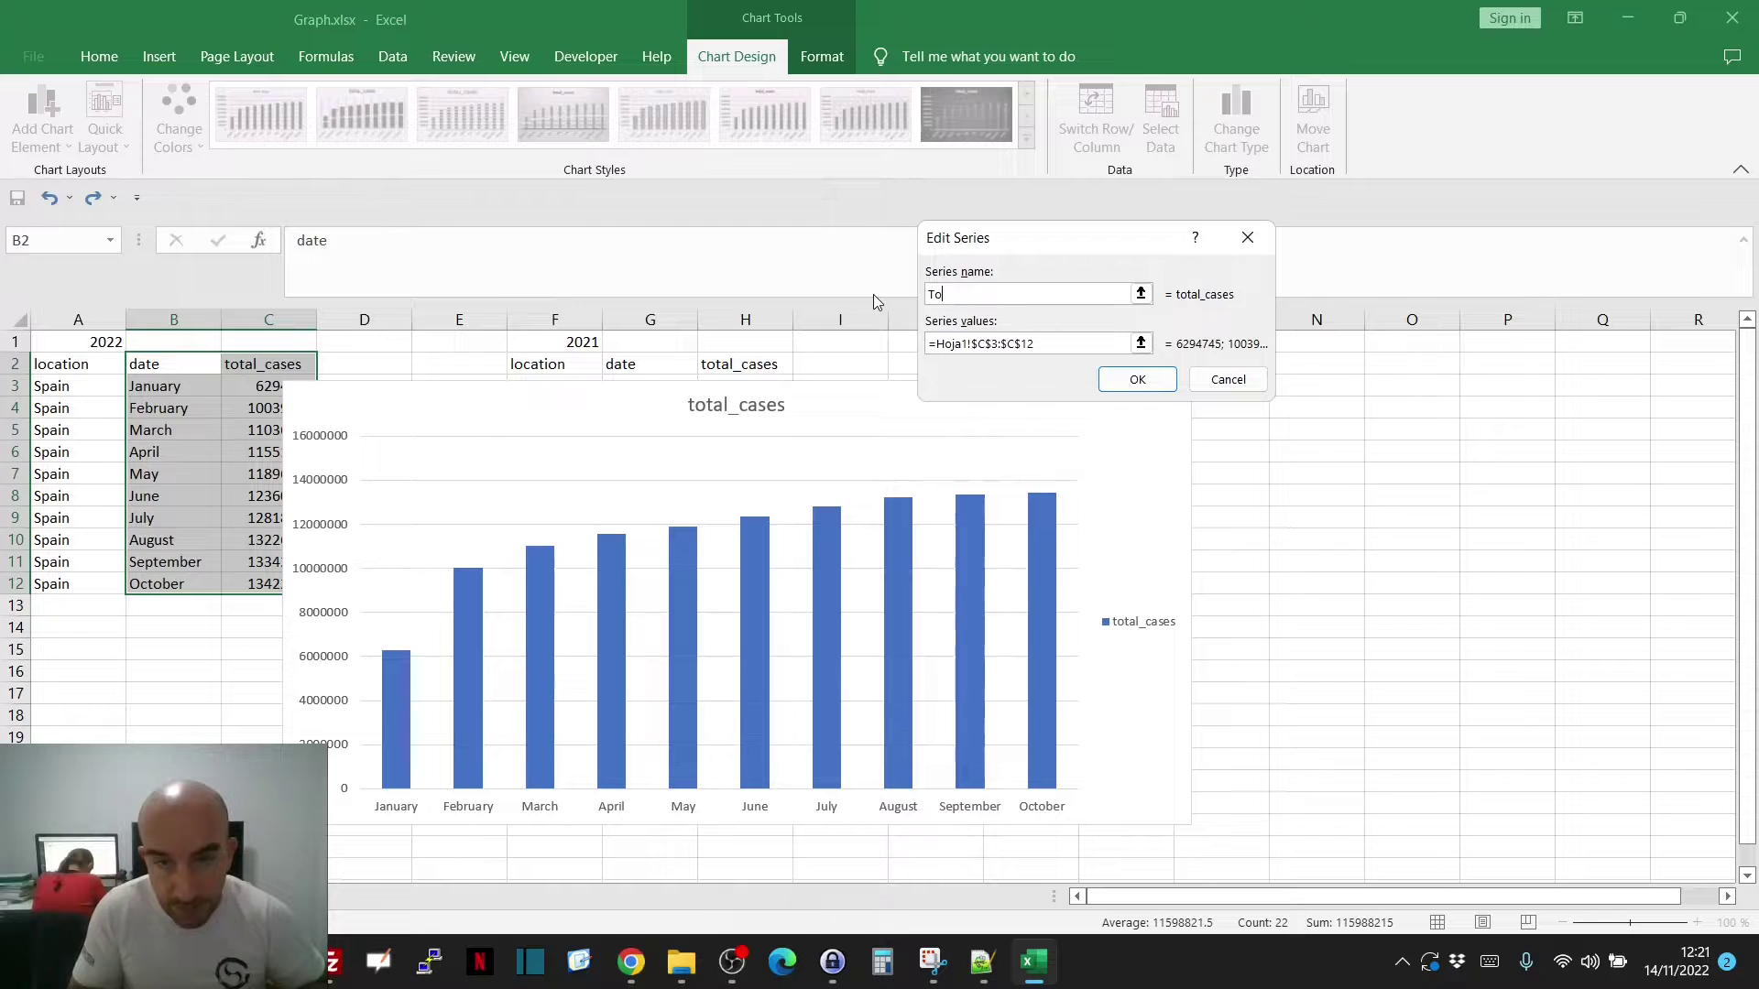
type("tal Cases 2022")
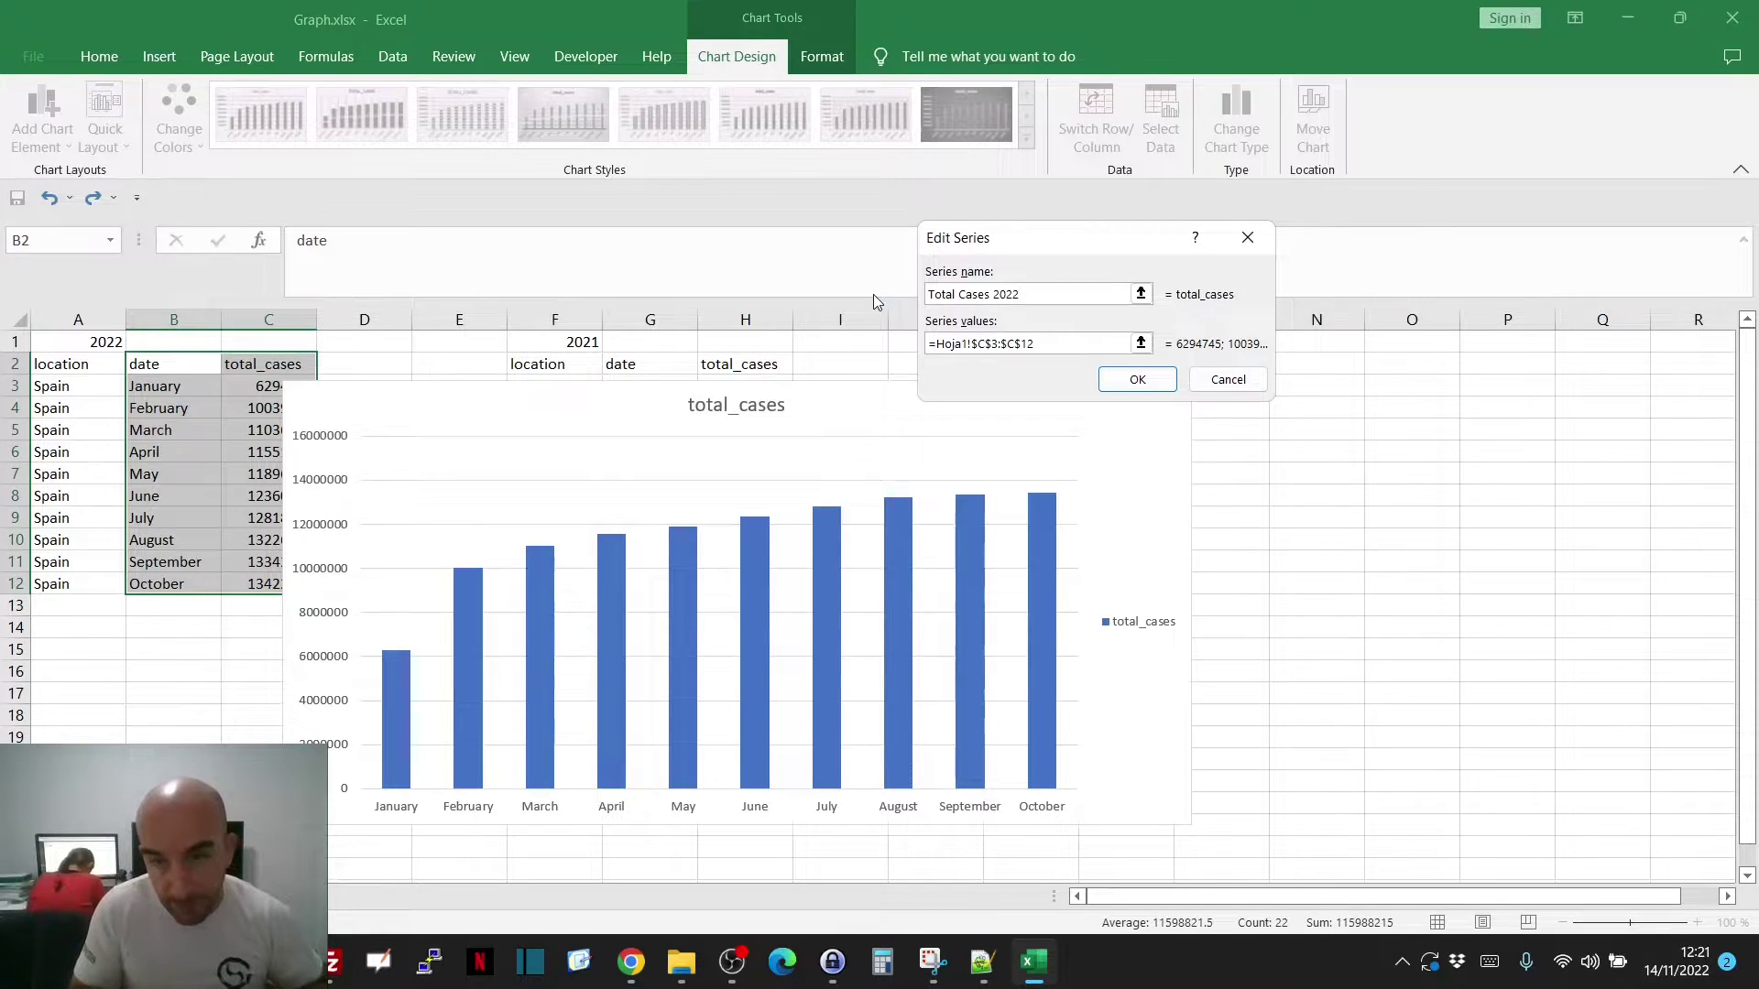
key("Return")
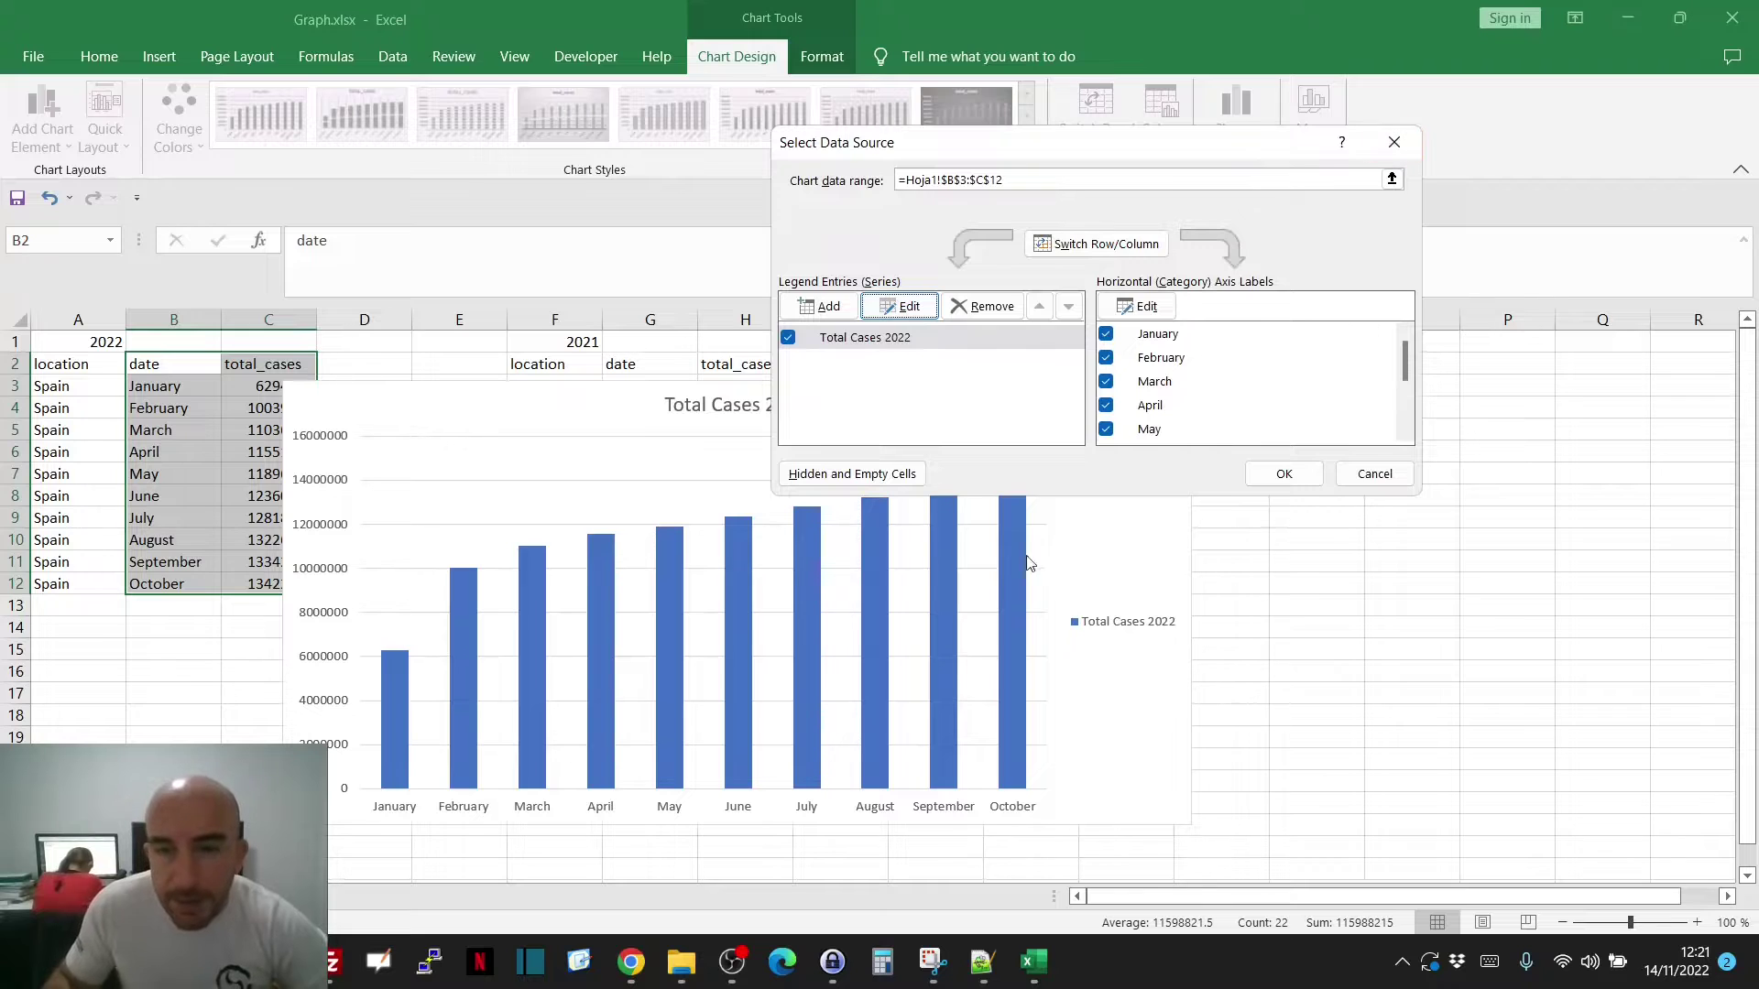
left_click(1374, 473)
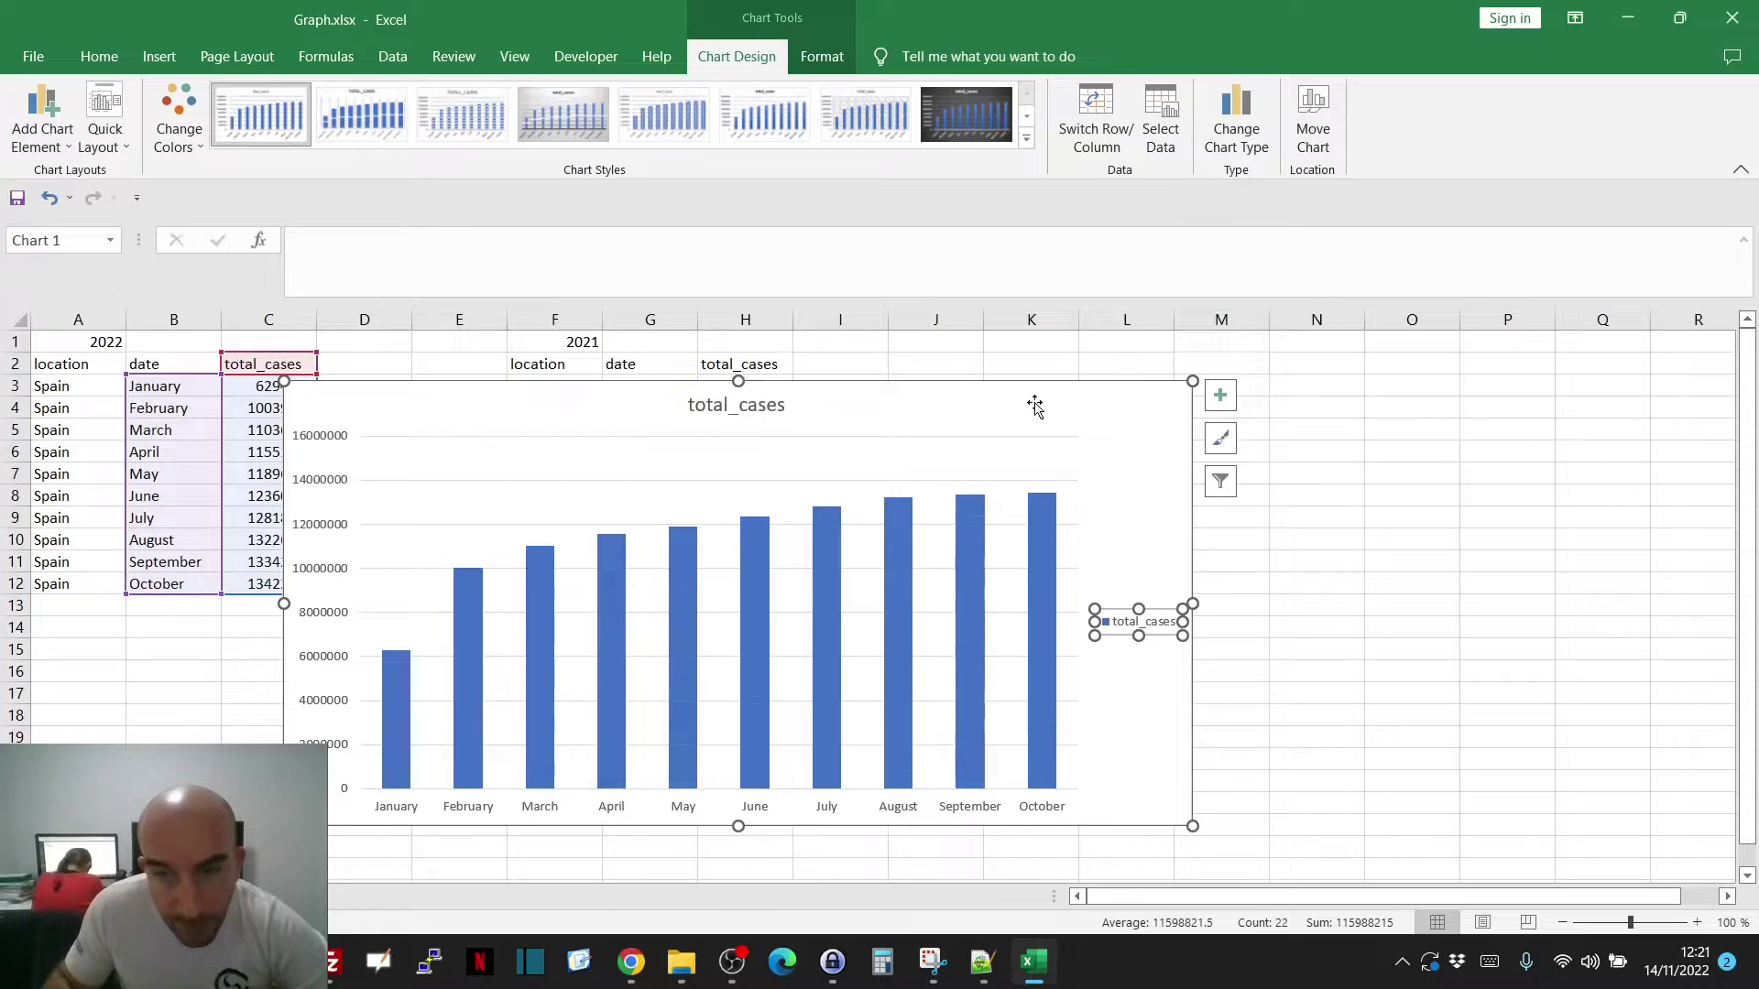
- Change the chart title to "Total Covid cases 2022"
left_click(749, 404)
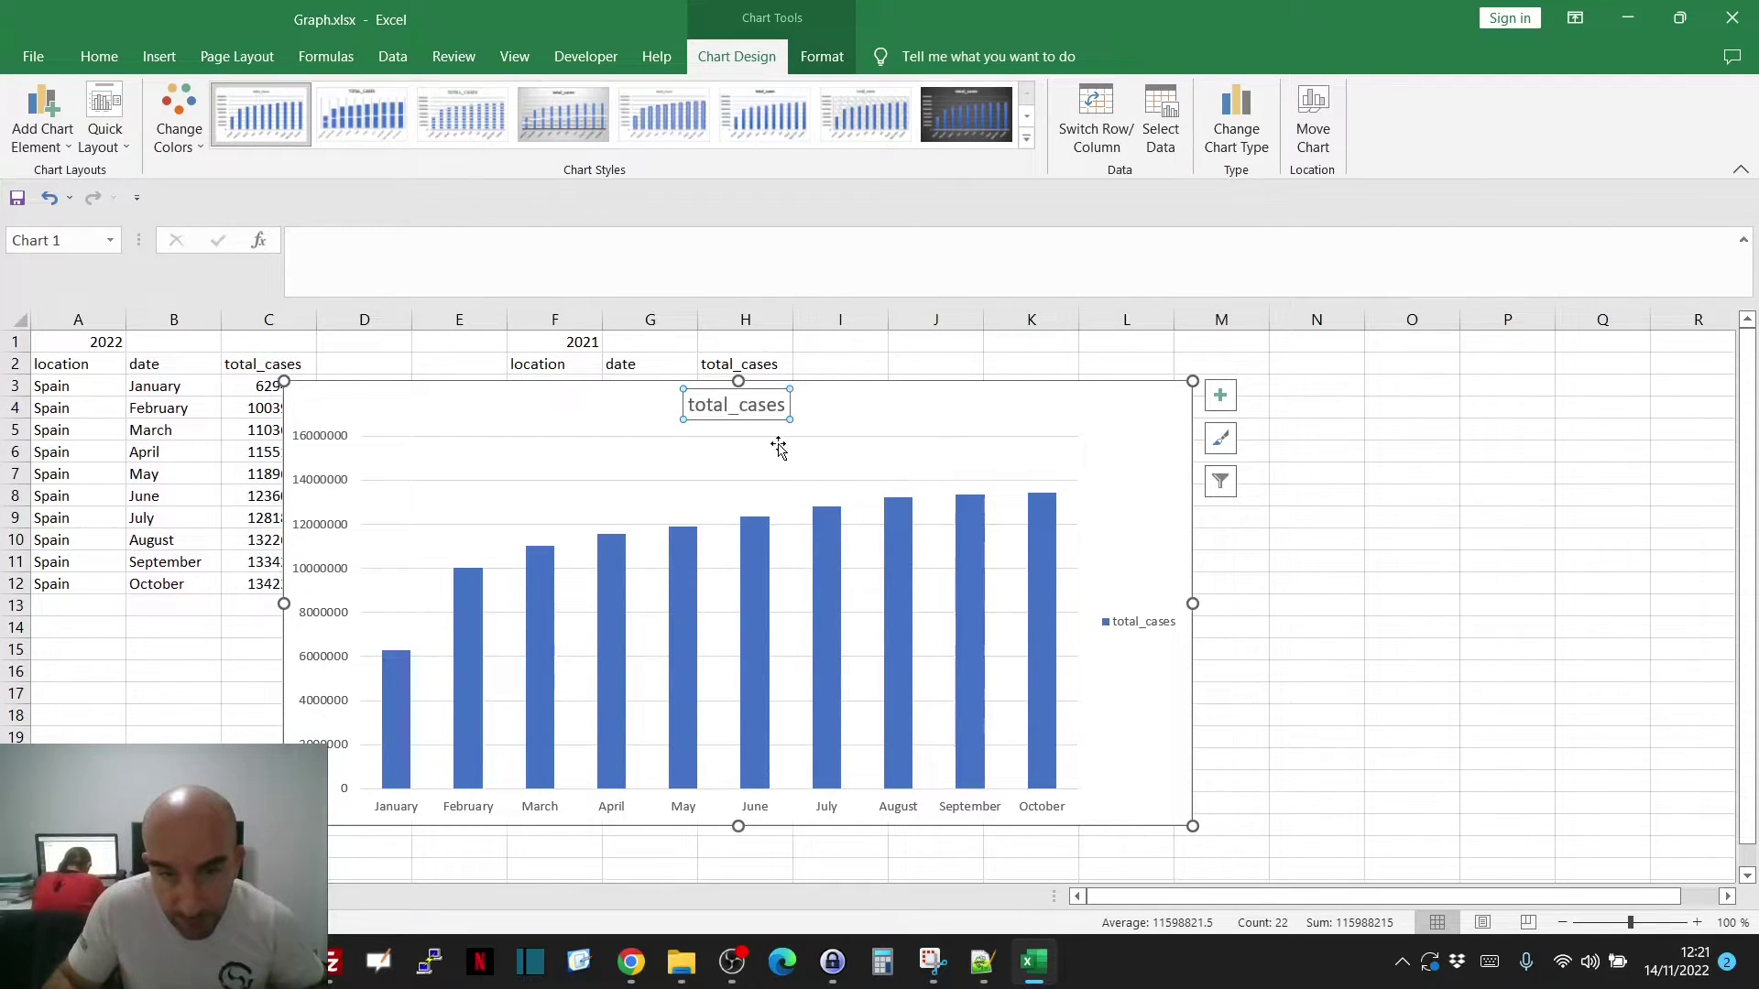
left_click(746, 409)
key("BackSpace")
key("BackSpace")
key("BackSpace")
key("BackSpace")
key("BackSpace")
key("BackSpace")
key("BackSpace")
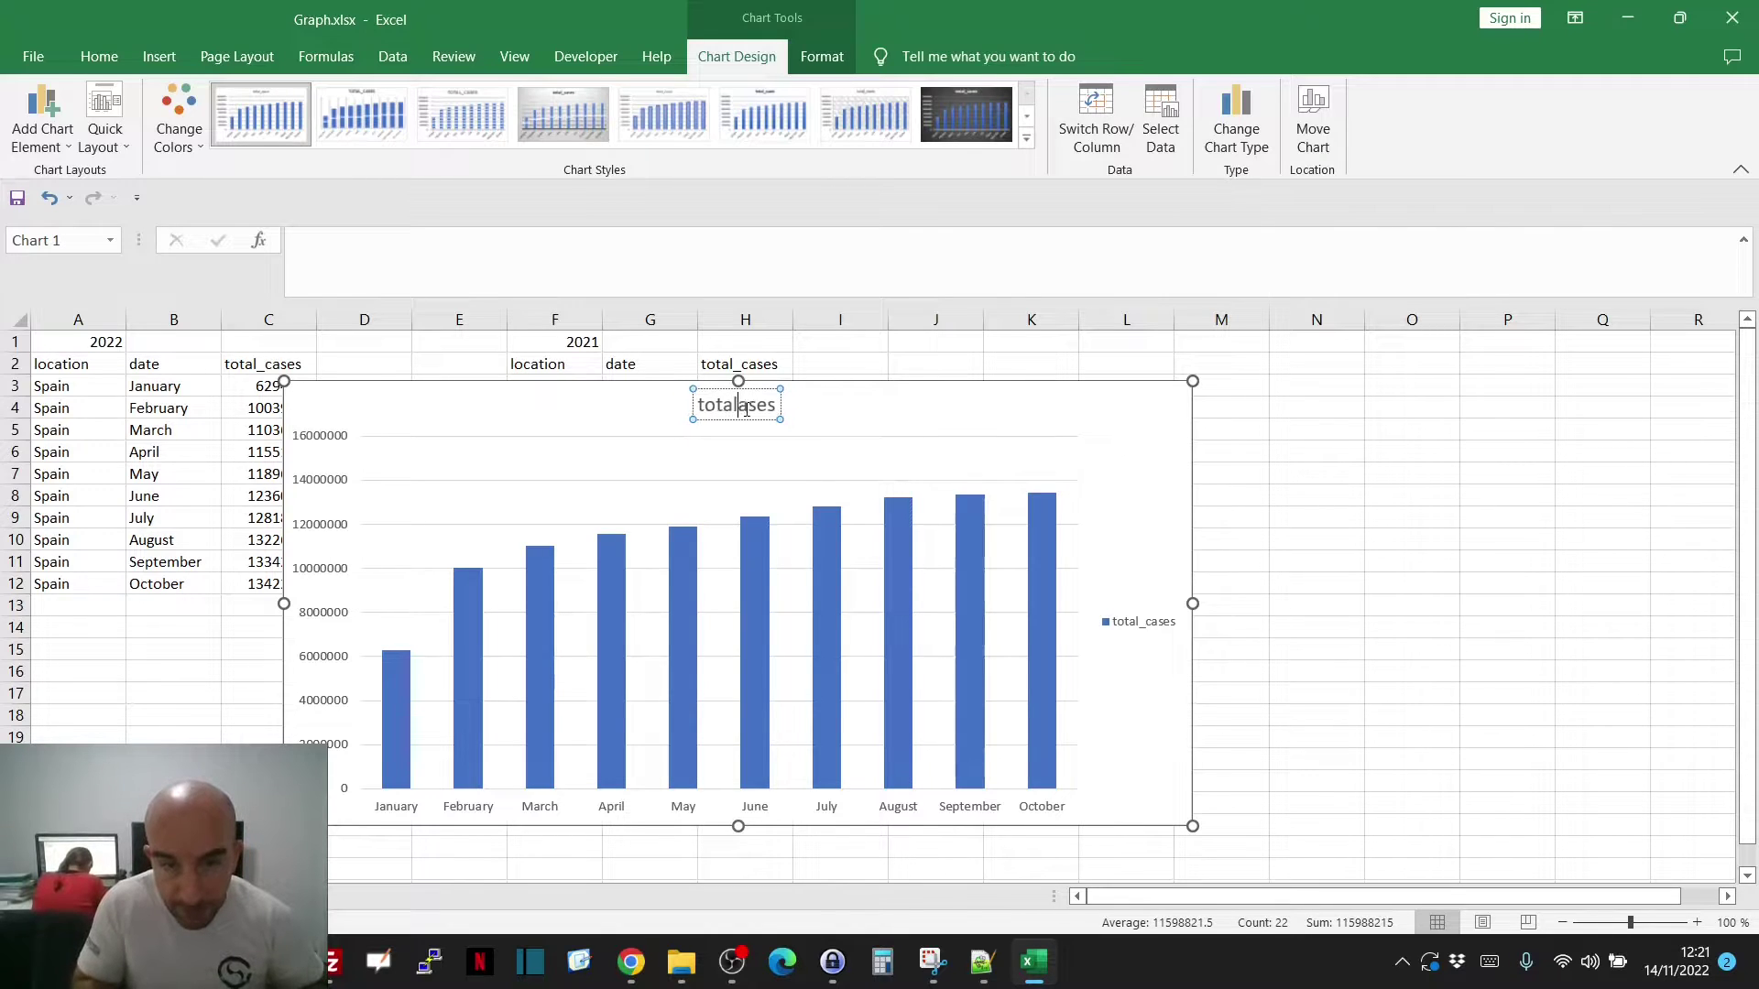
type("To")
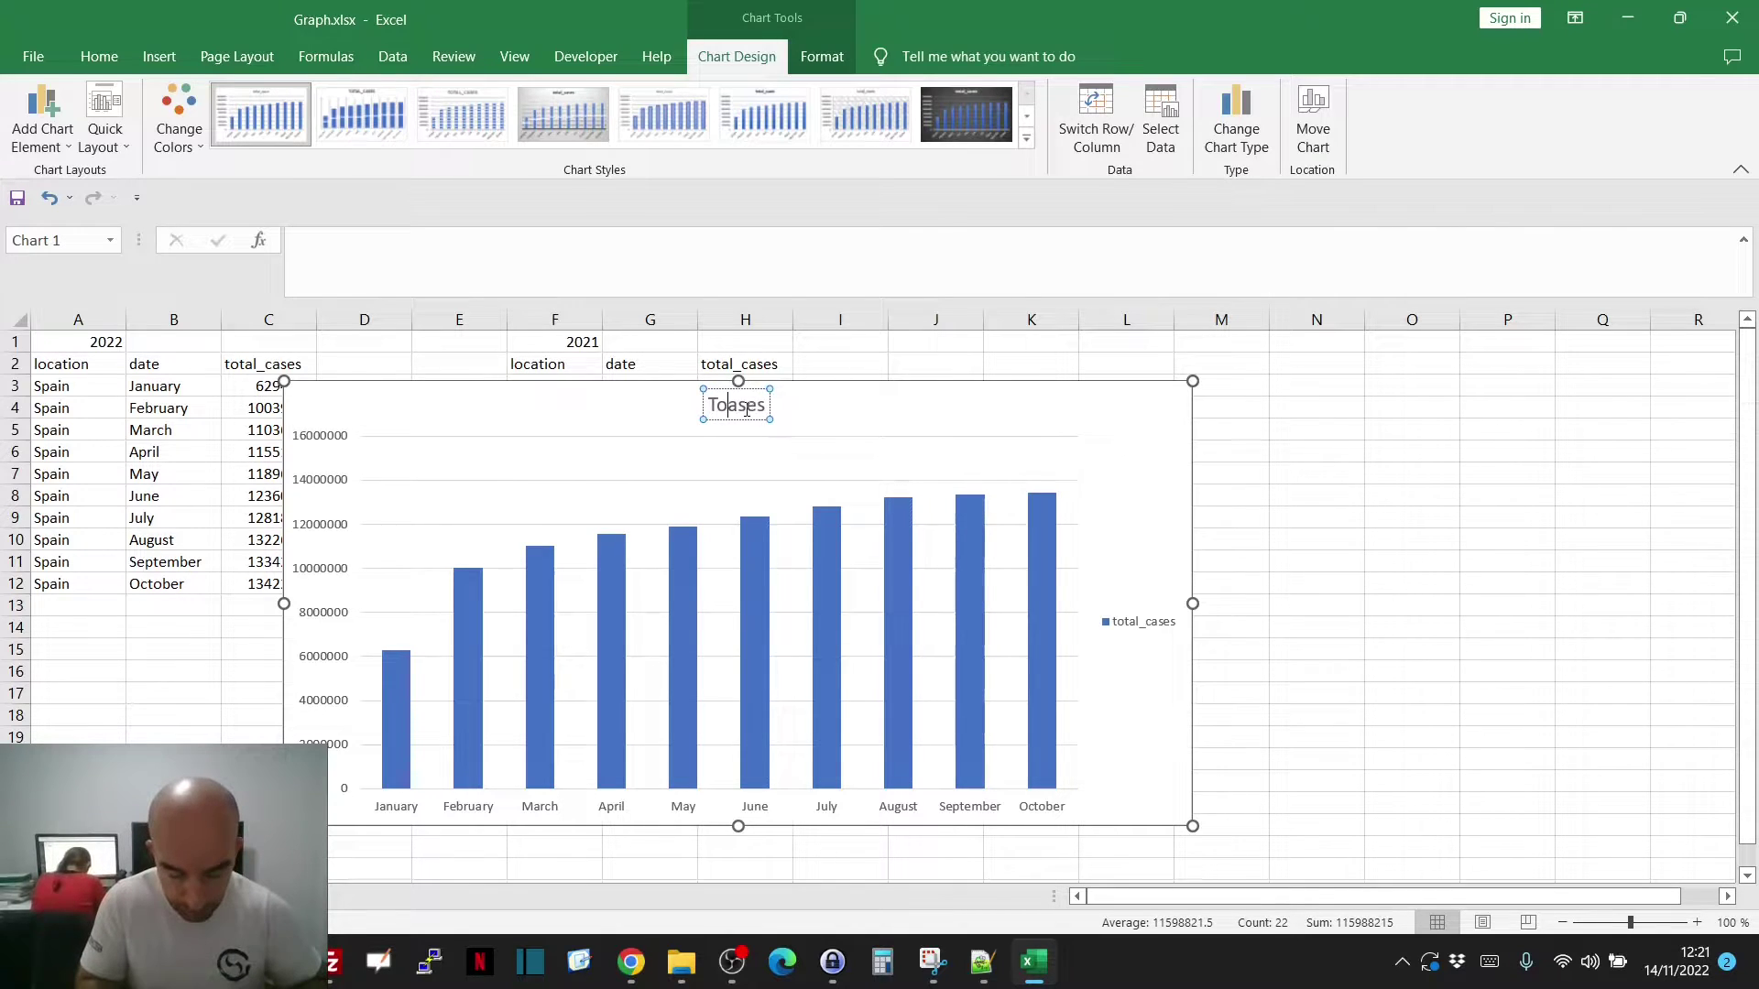
type("tal CC")
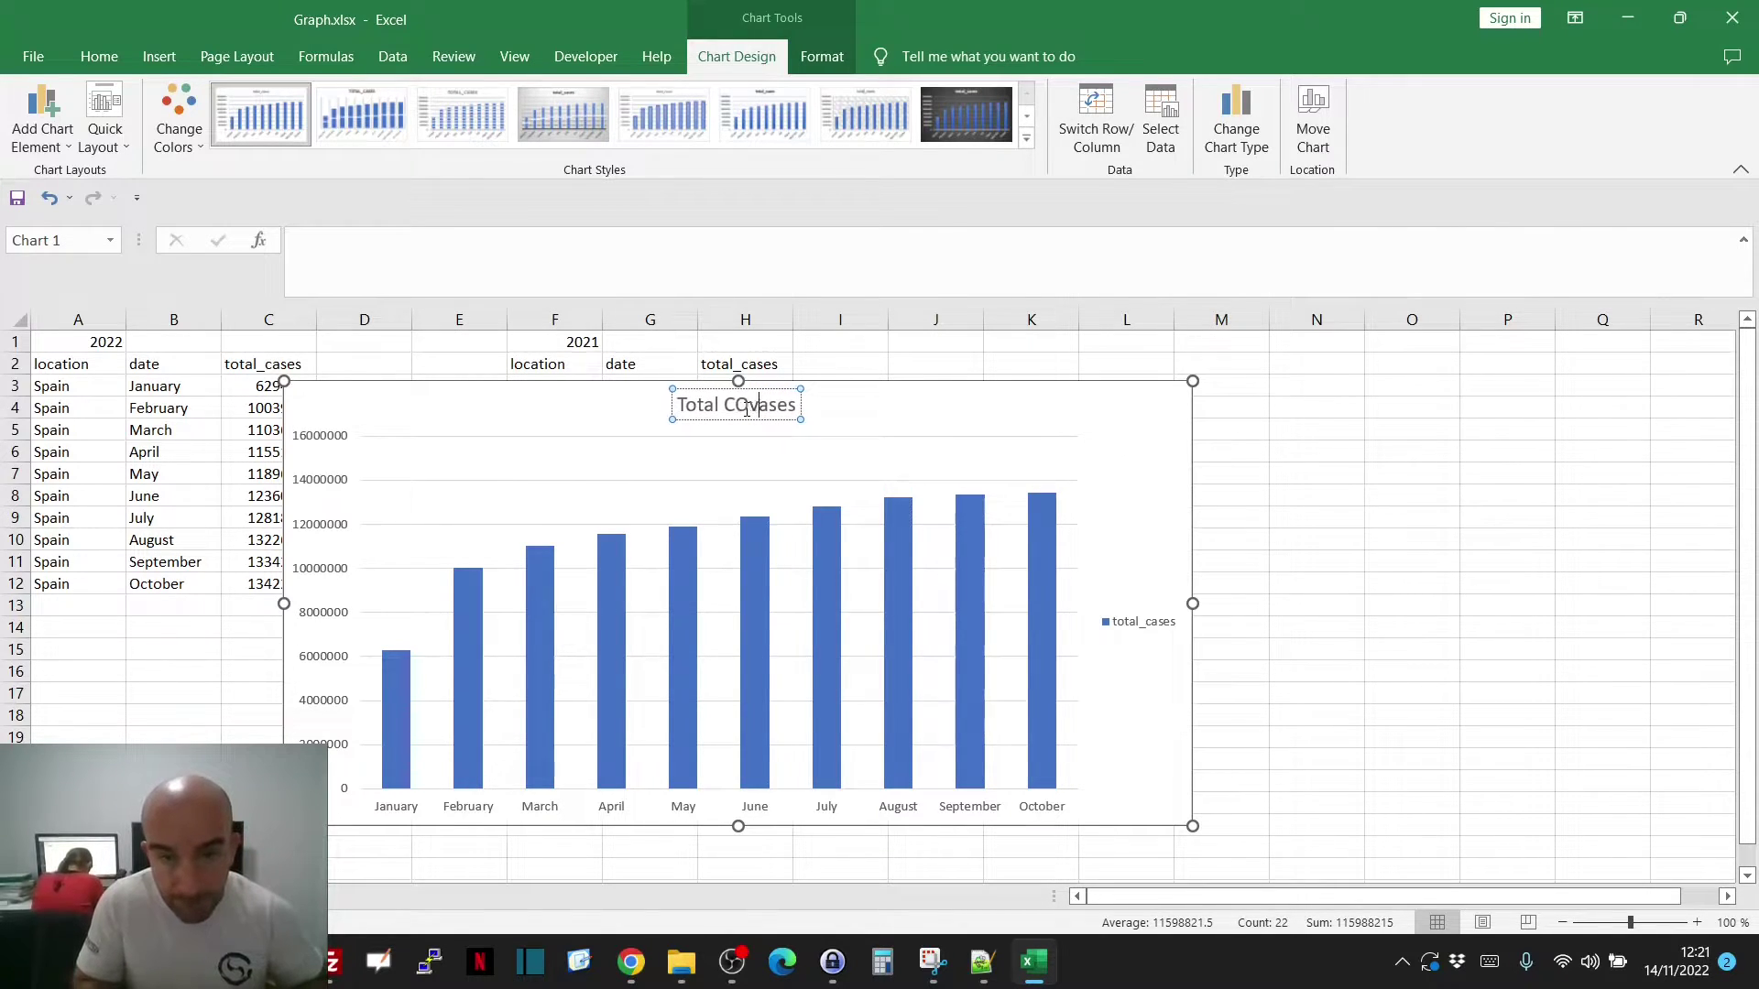
key("BackSpace")
type("ovid ")
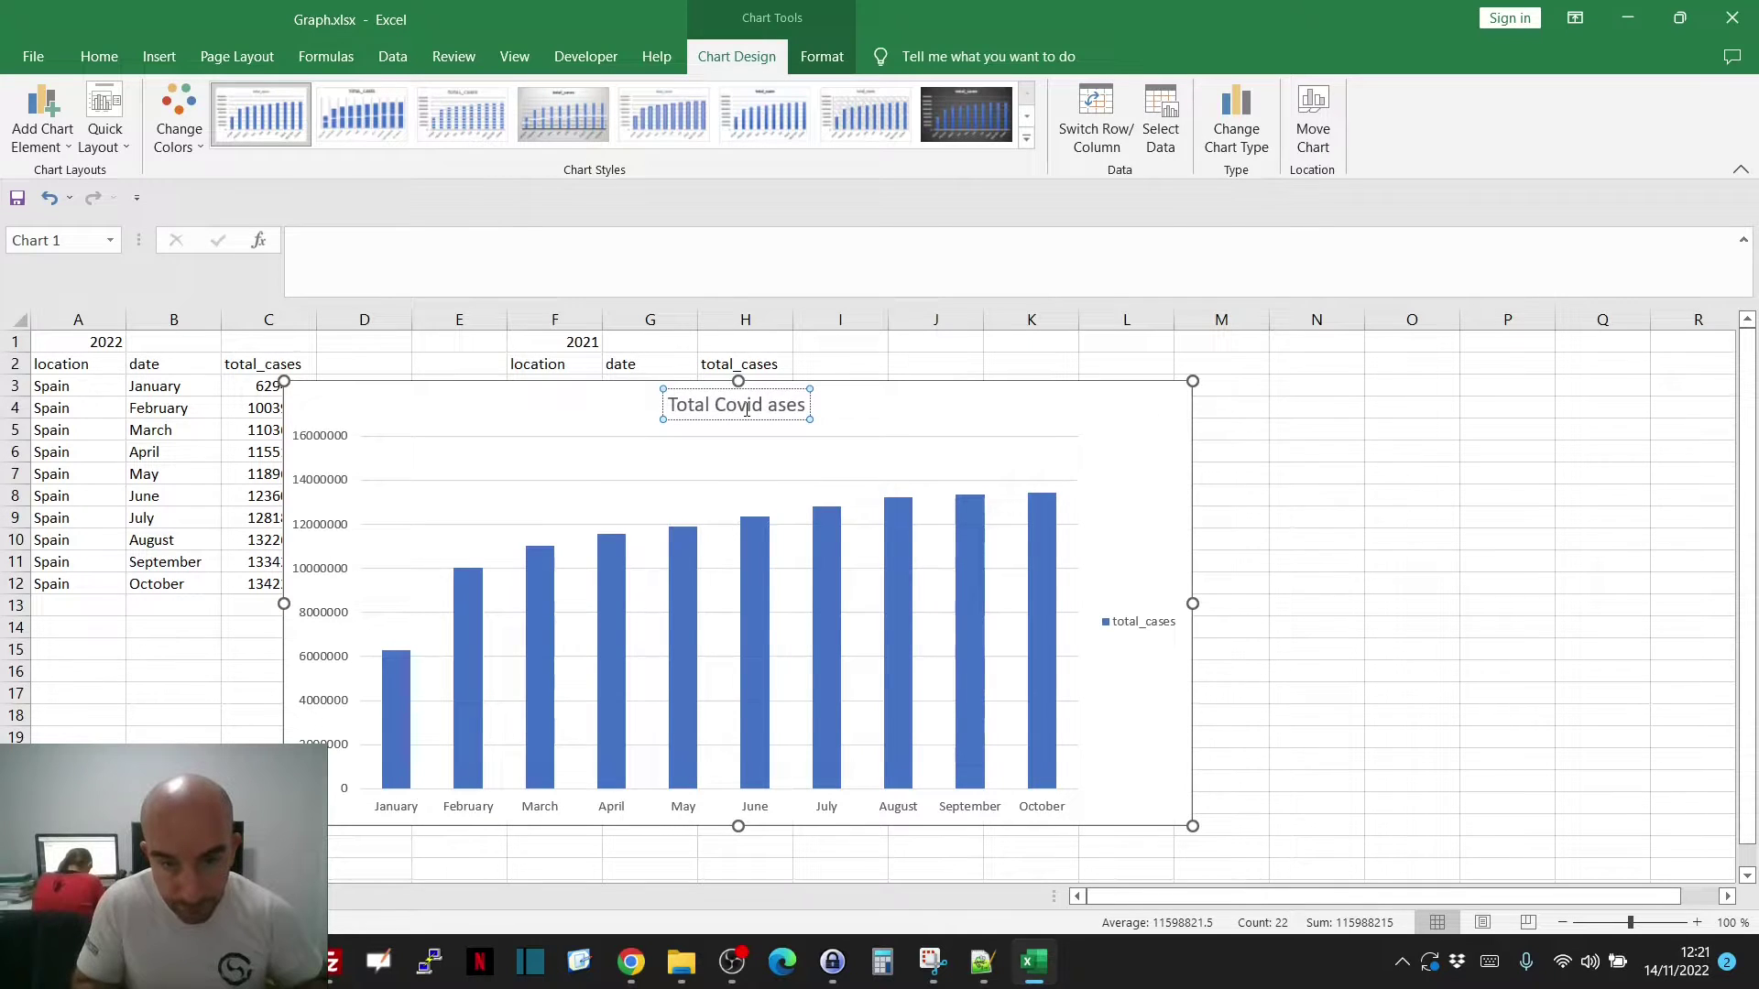
type("cases")
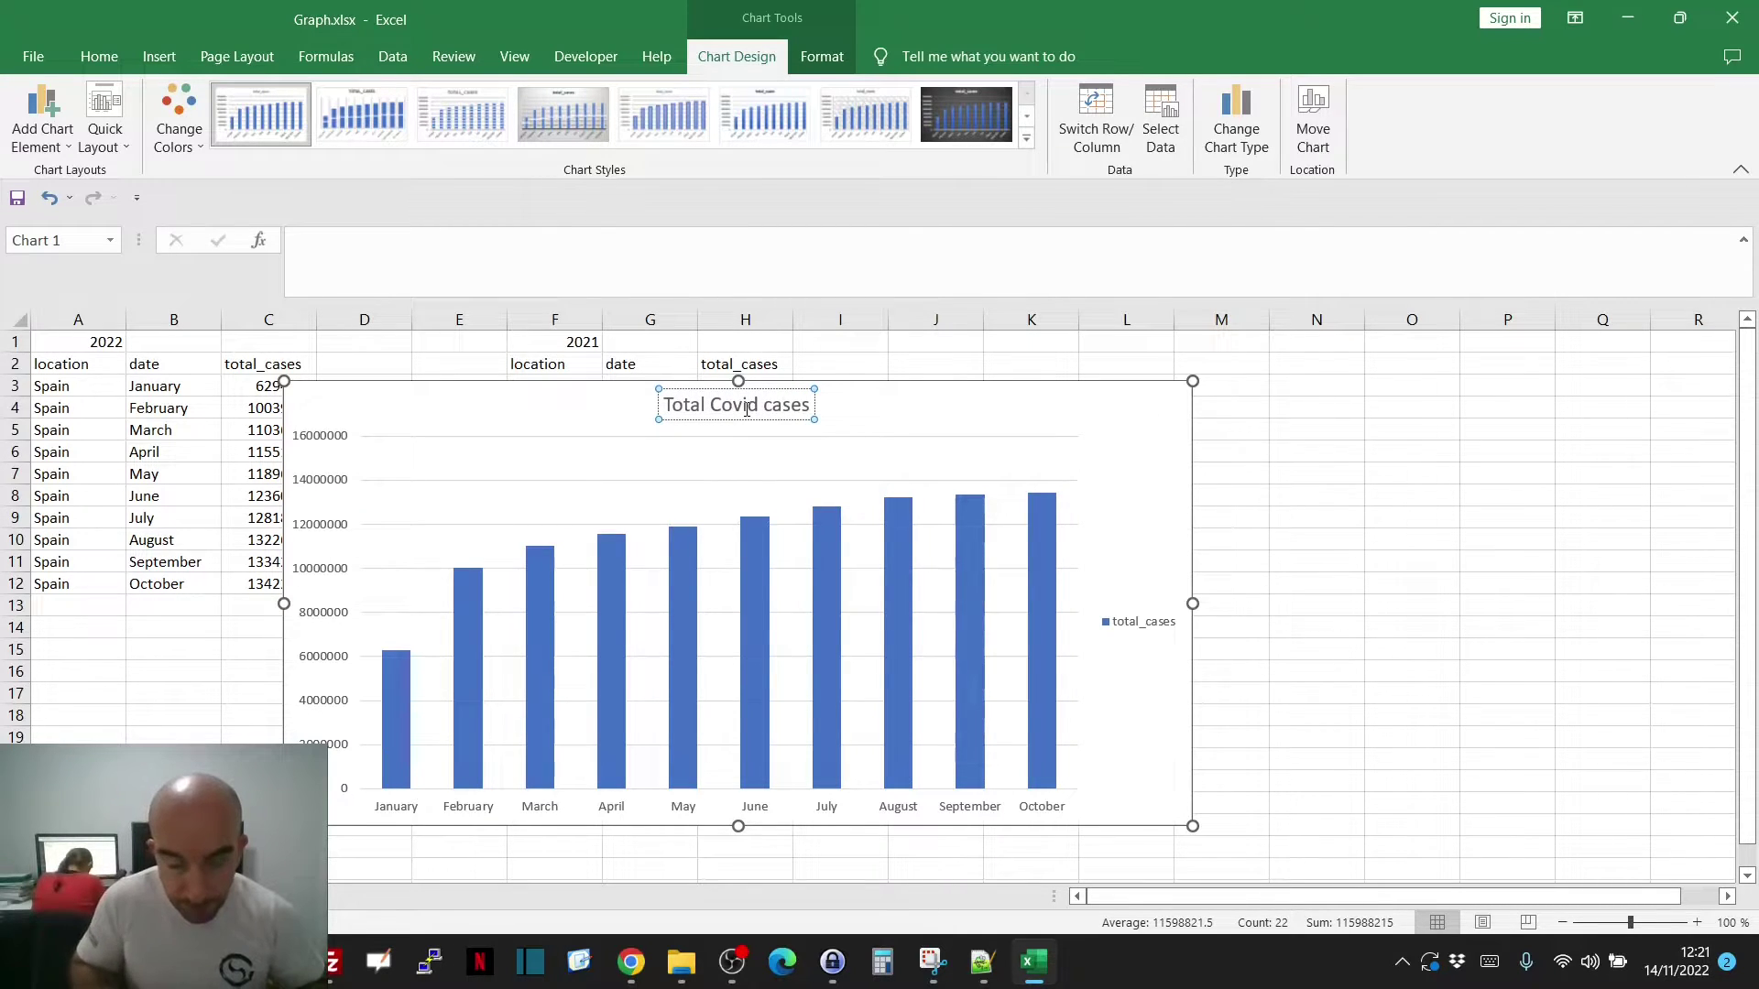
type(" 2022")
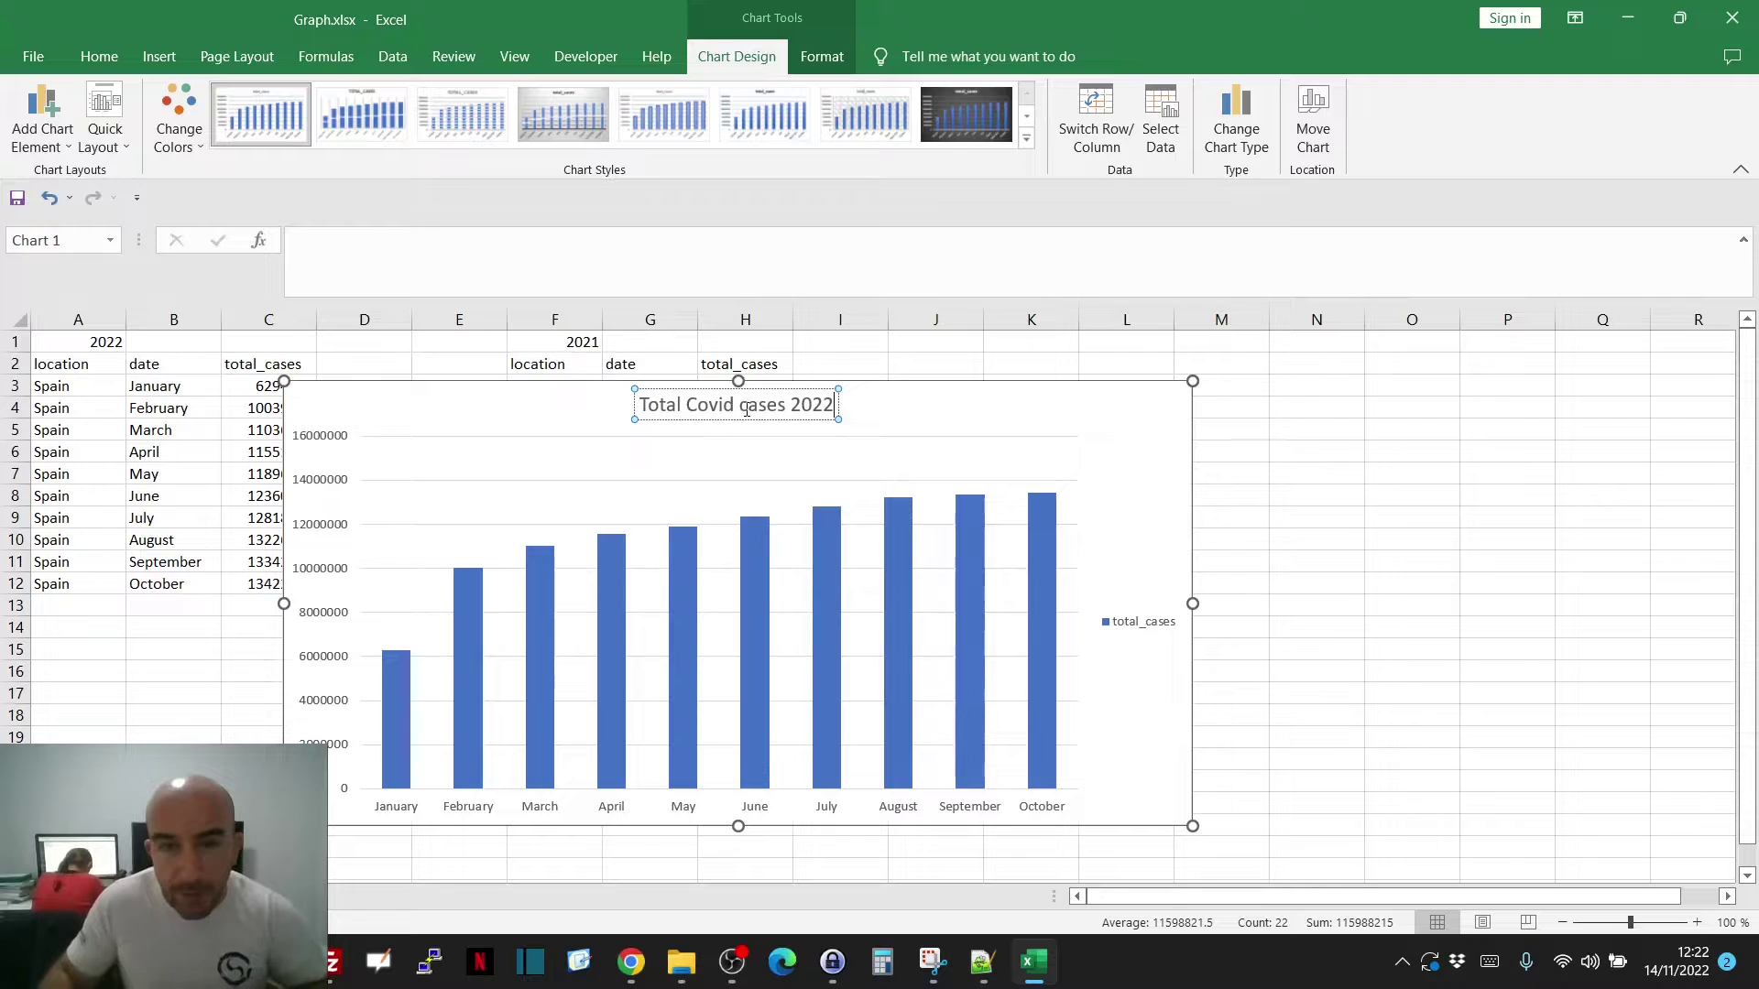
left_click(1170, 408)
- Add axis titles to both axes of the chart
left_click(1220, 398)
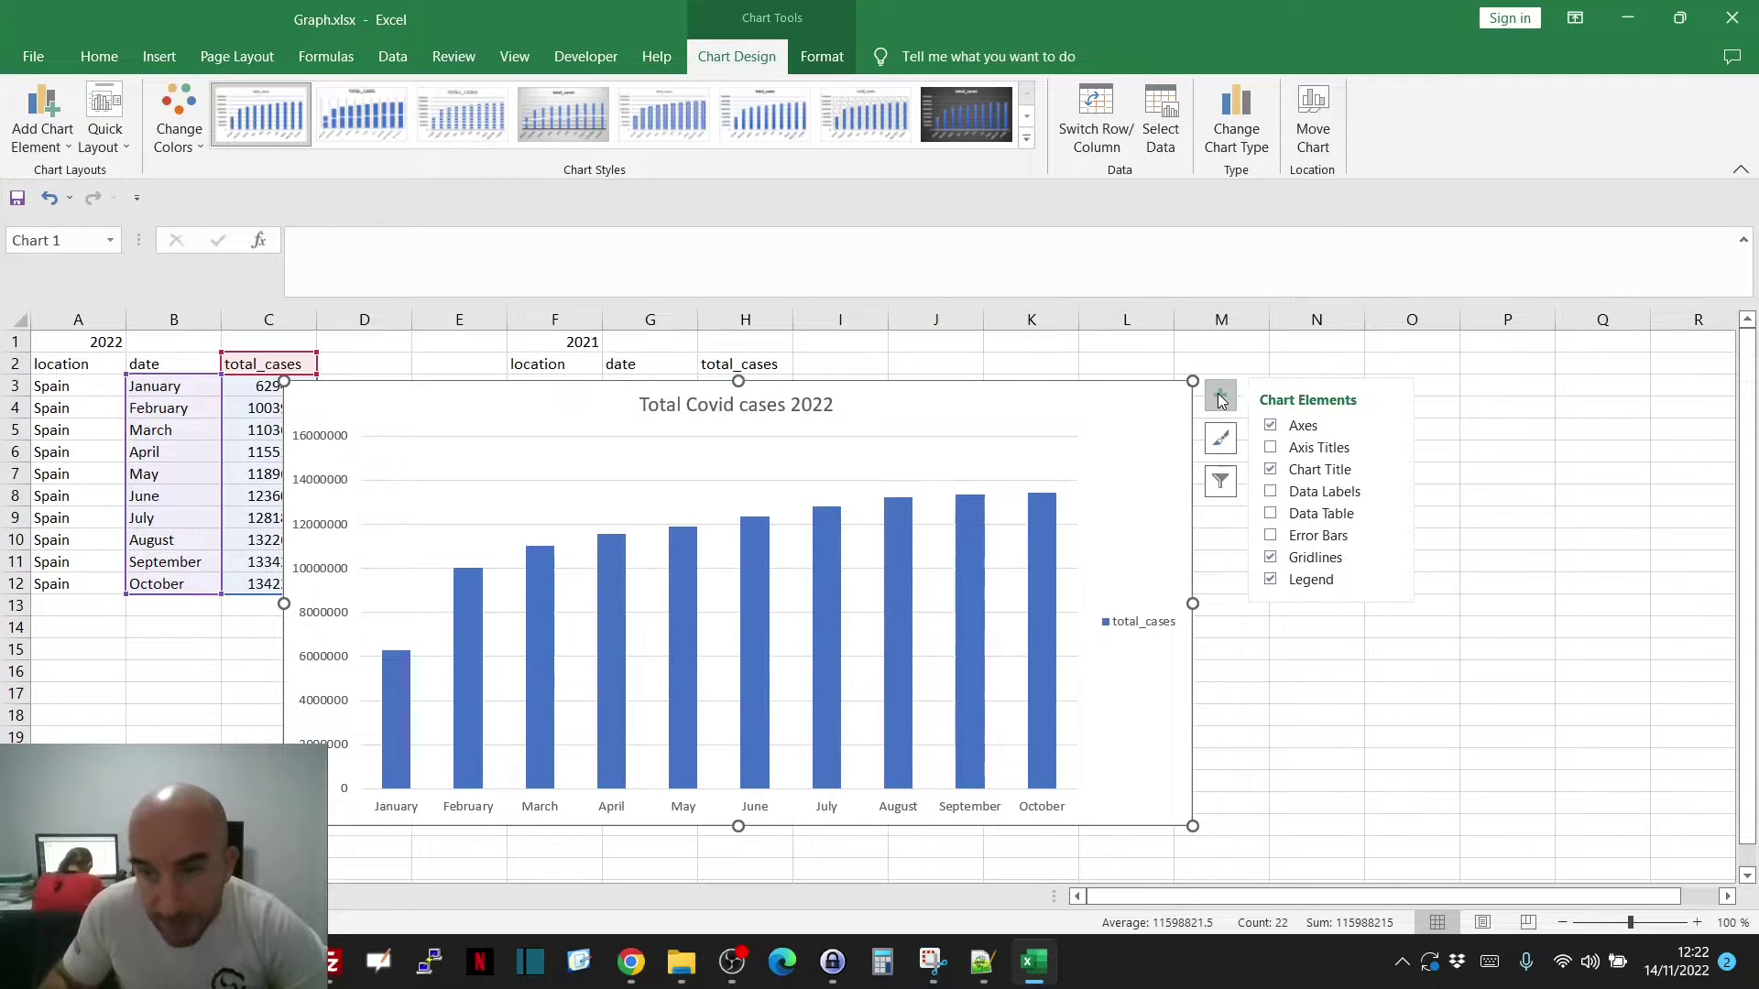
left_click(1391, 449)
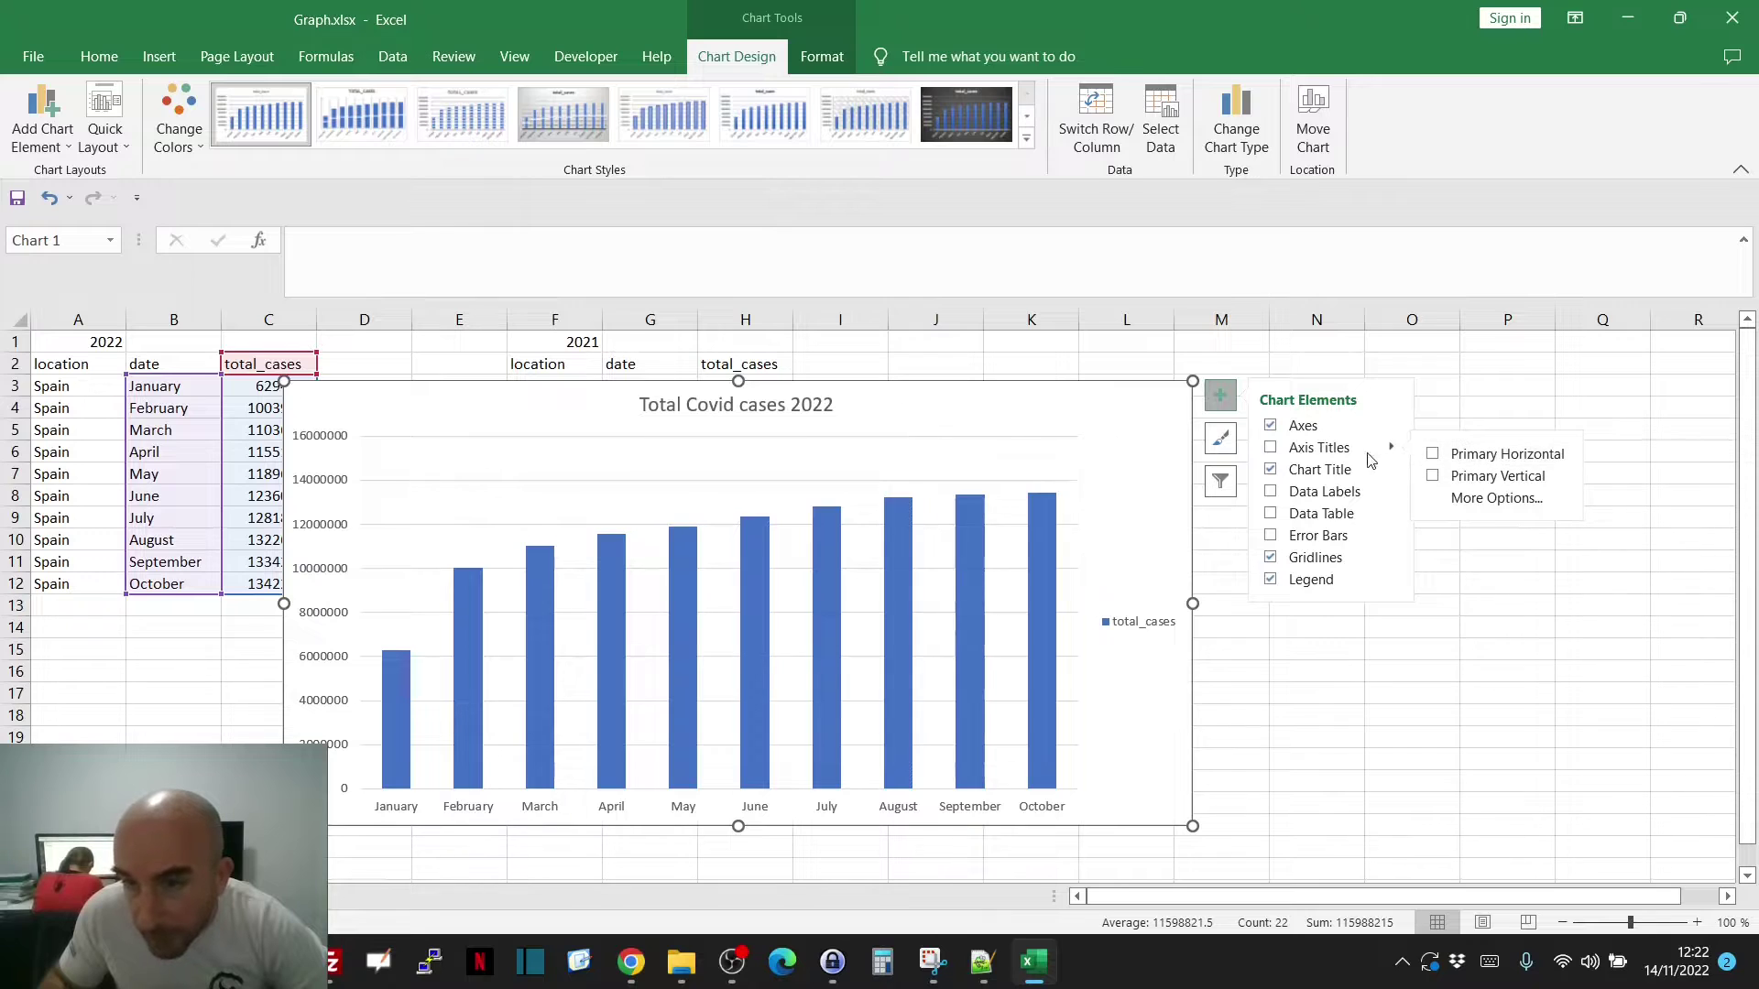
left_click(1270, 448)
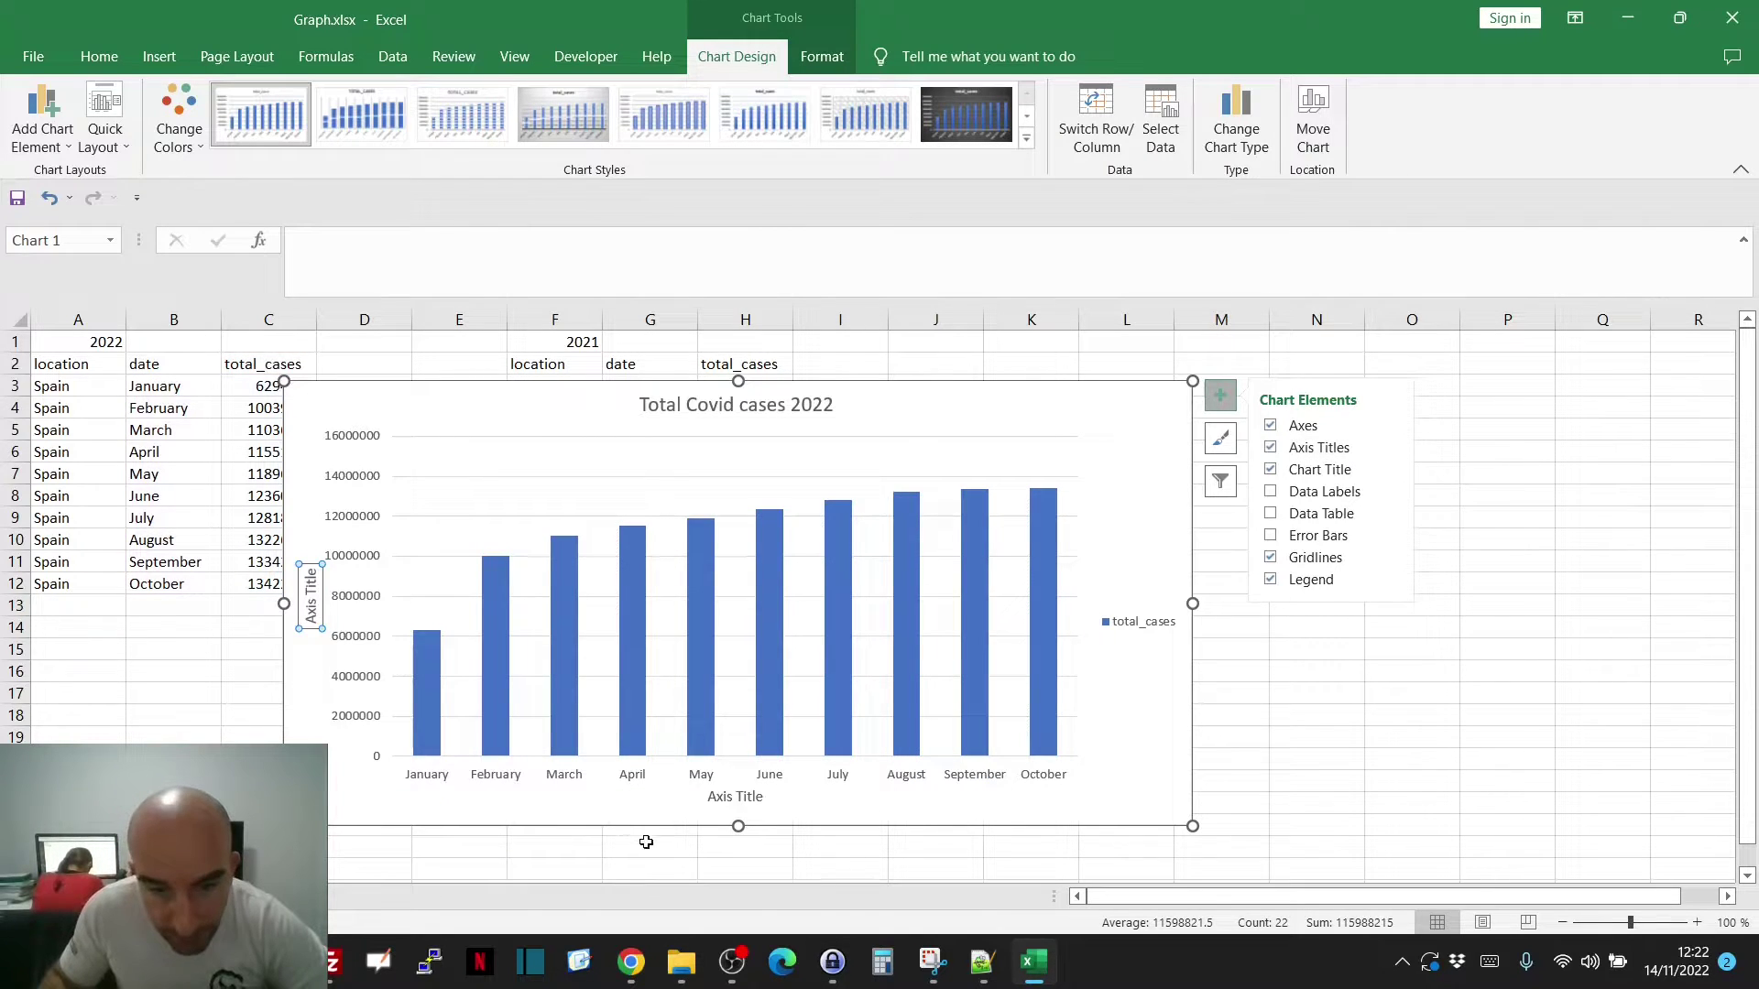
- Set the horizontal axis title to "Months"
left_click(736, 797)
left_click(737, 797)
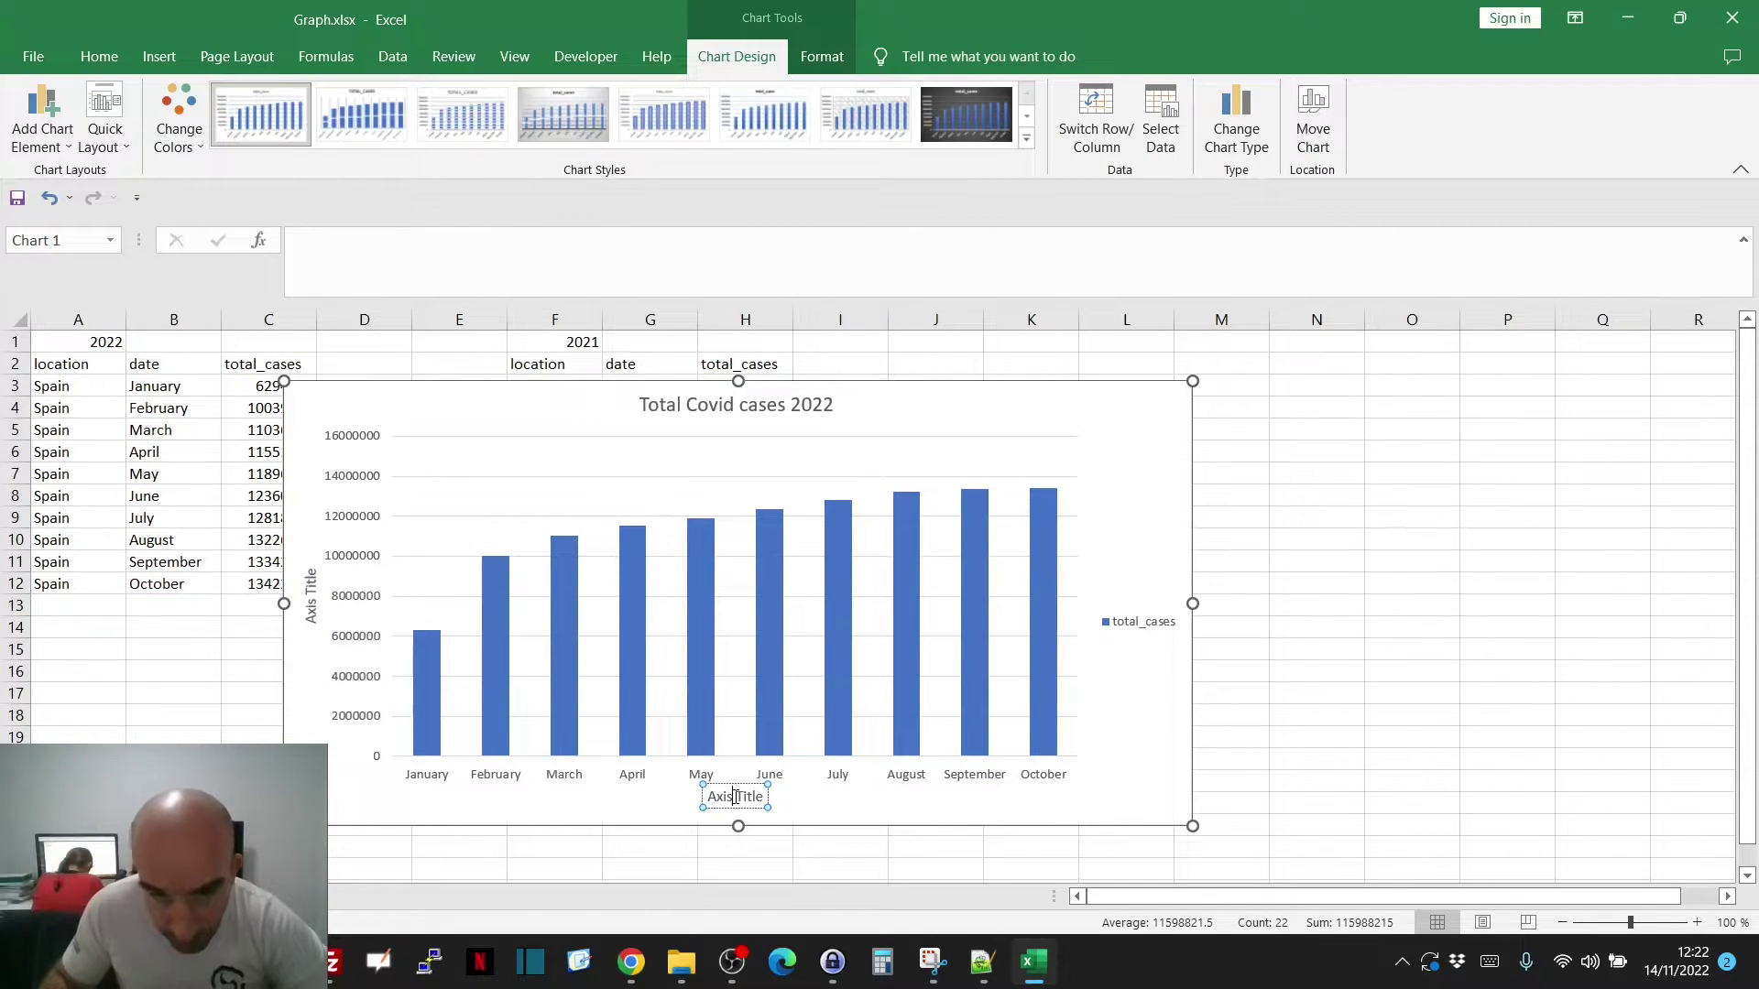
key("BackSpace")
key("BackSpace")
key("BackSpace")
key("BackSpace")
key("BackSpace")
key("BackSpace")
key("BackSpace")
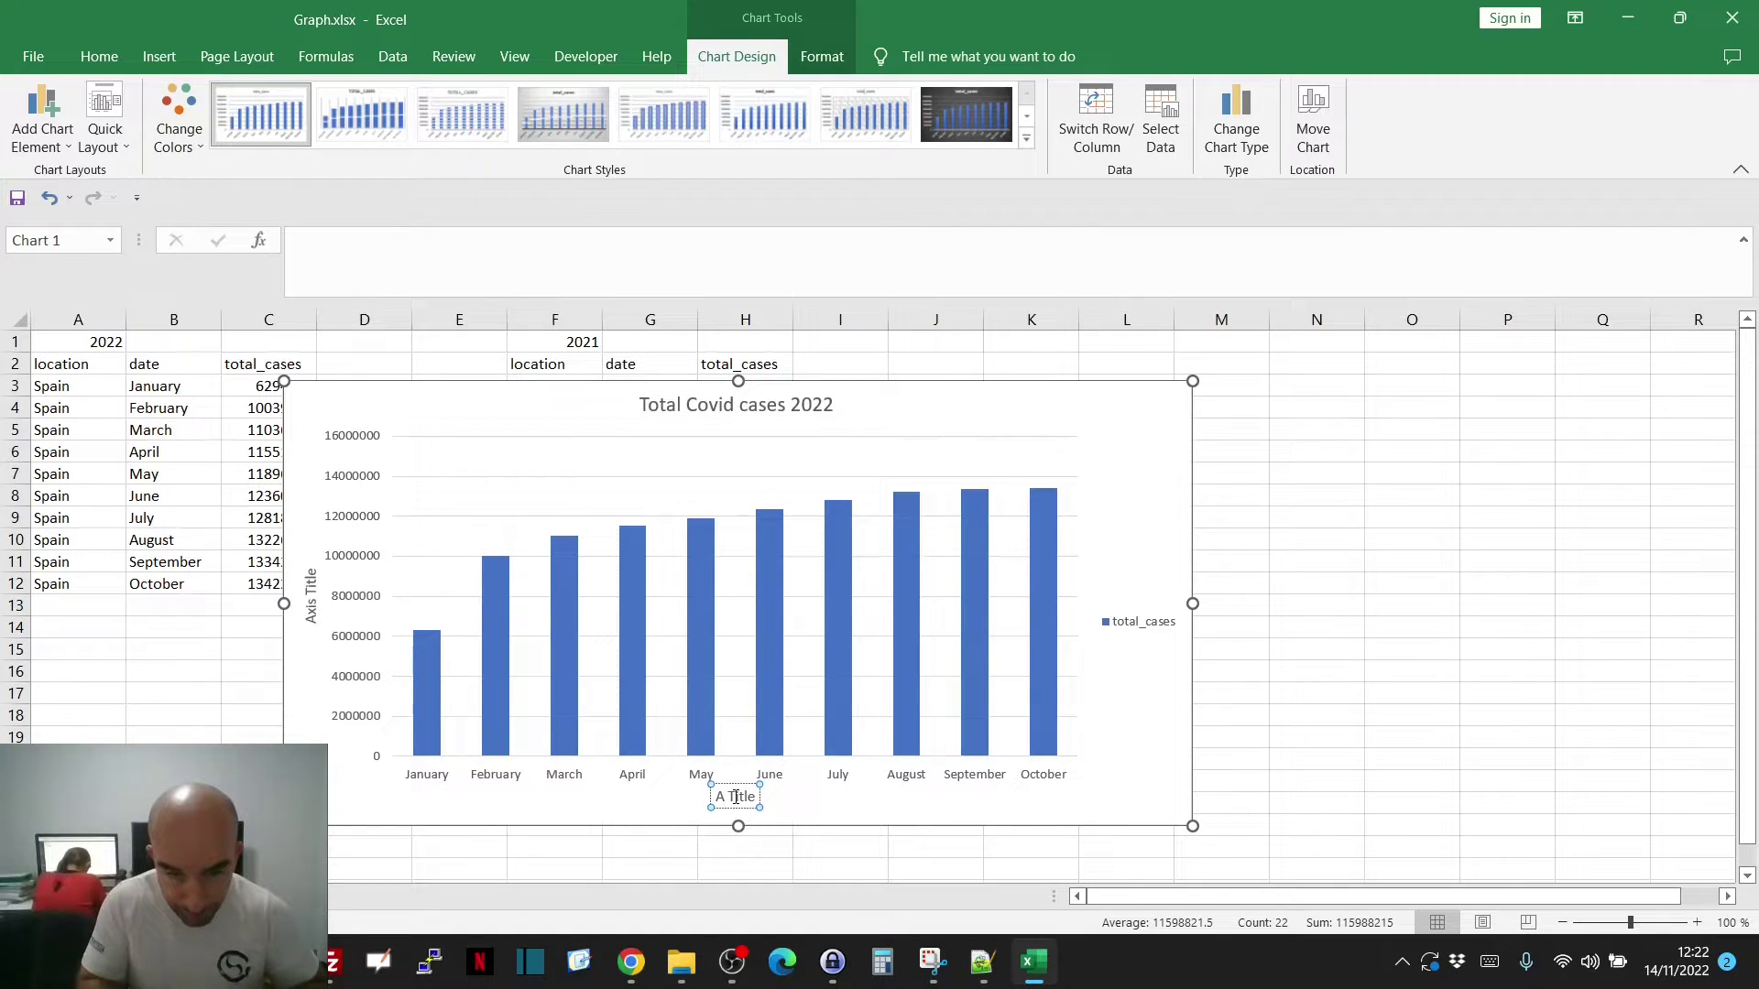
key("Delete")
key("Delete")
key("Delete")
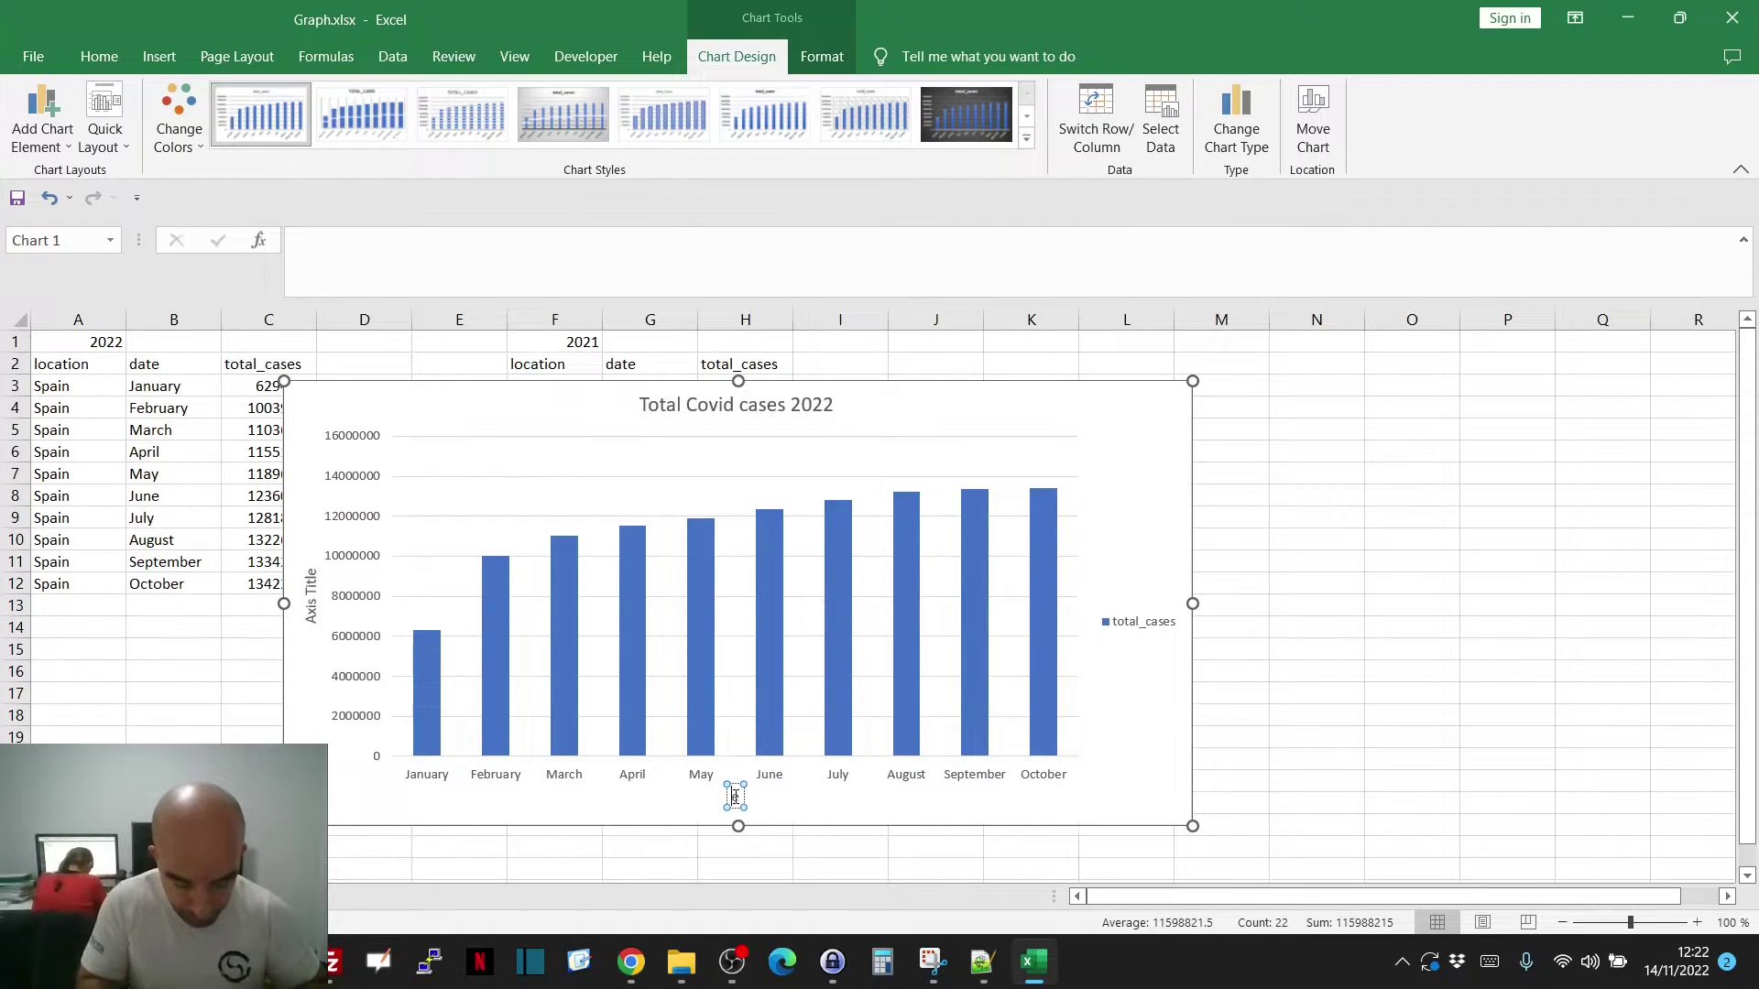
type("Mont")
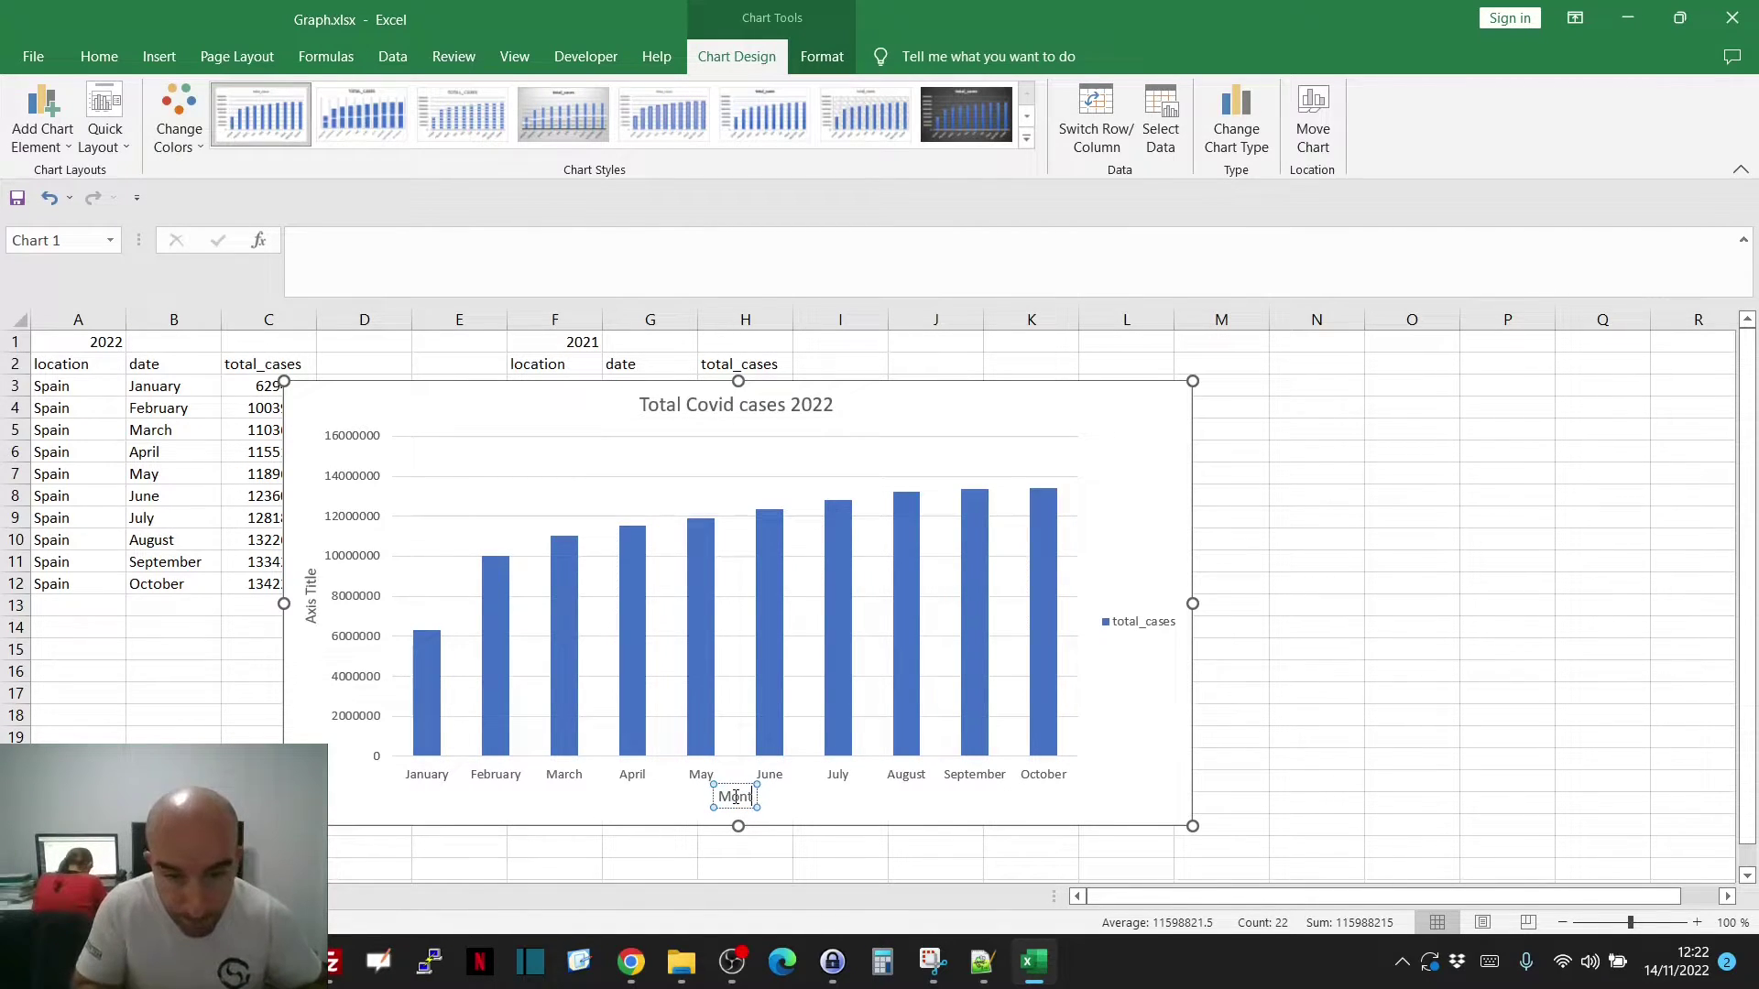
type("hs")
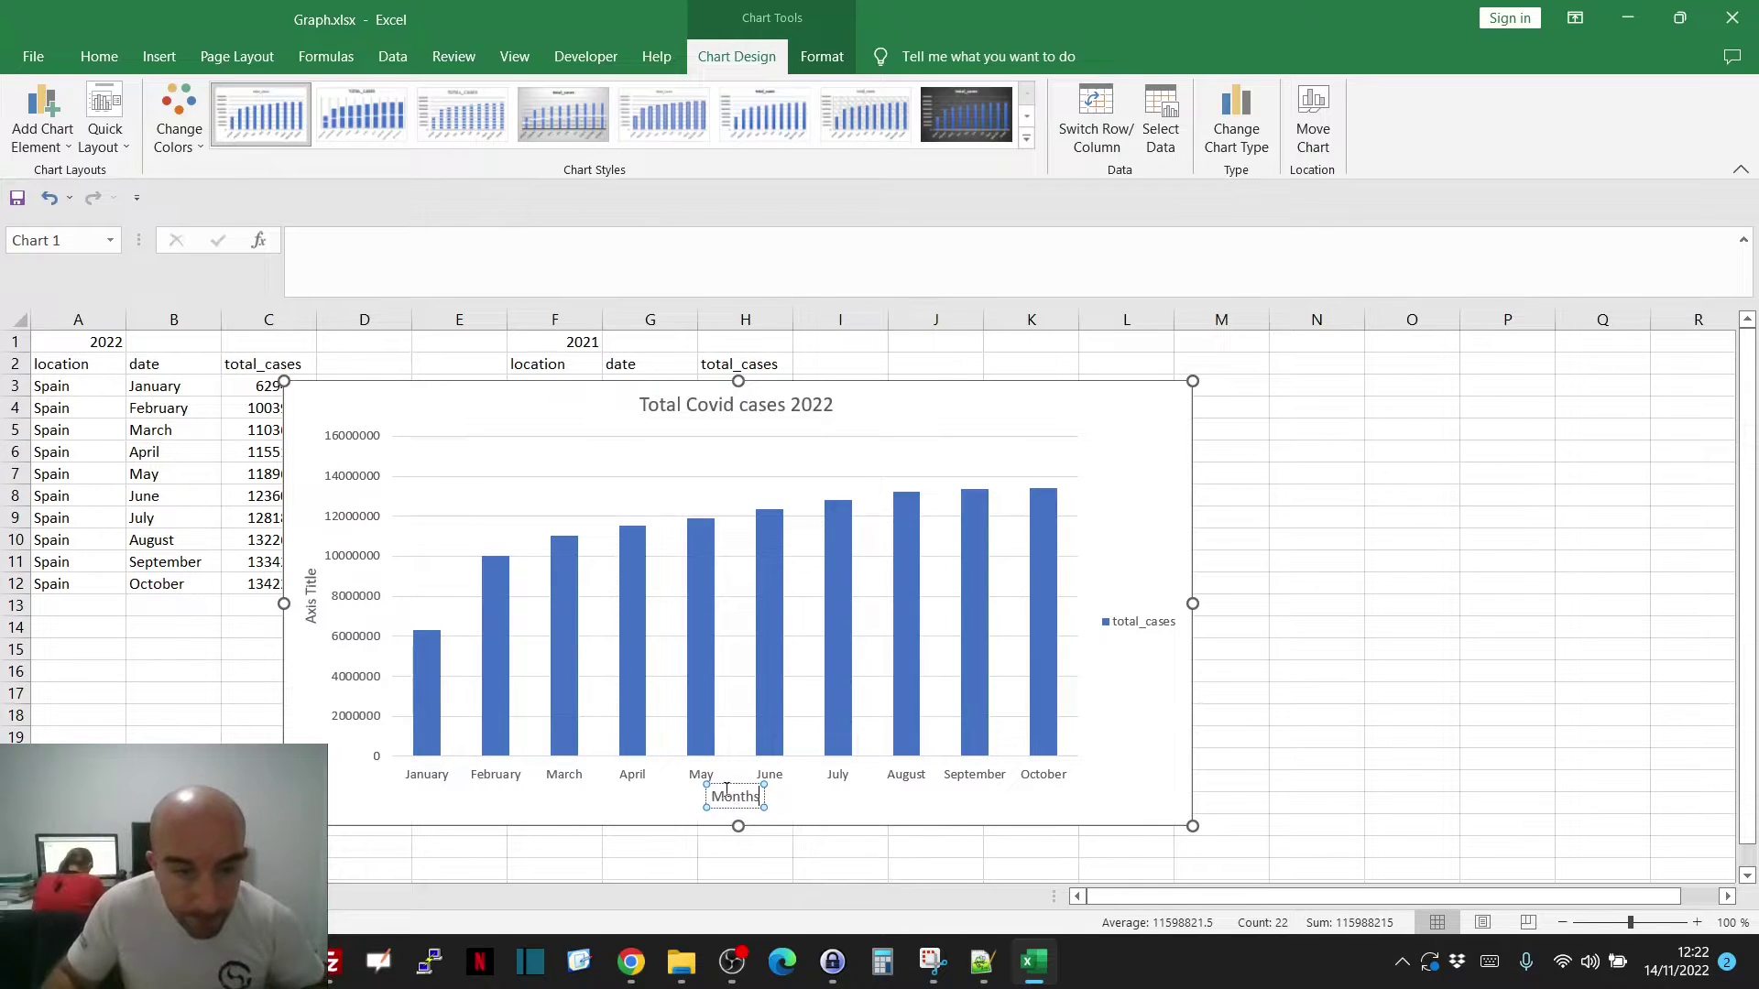
- Set the vertical axis title to "Cases"
left_click(312, 603)
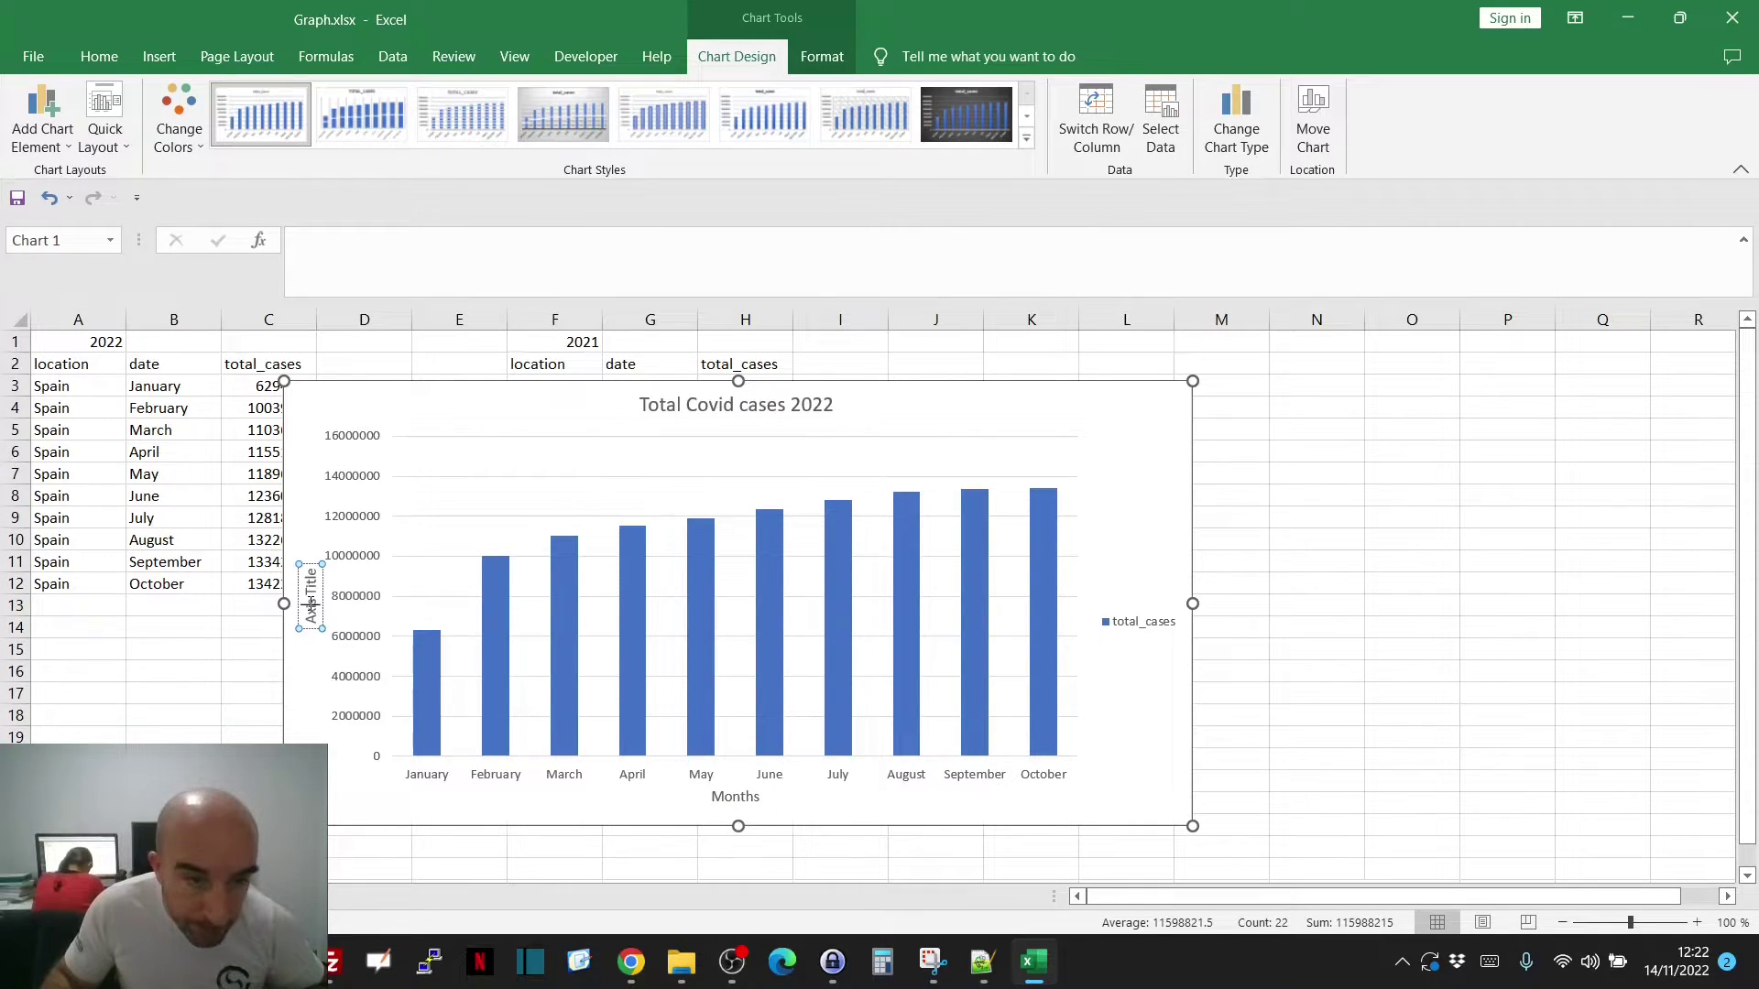
double_click(311, 609)
type("cases")
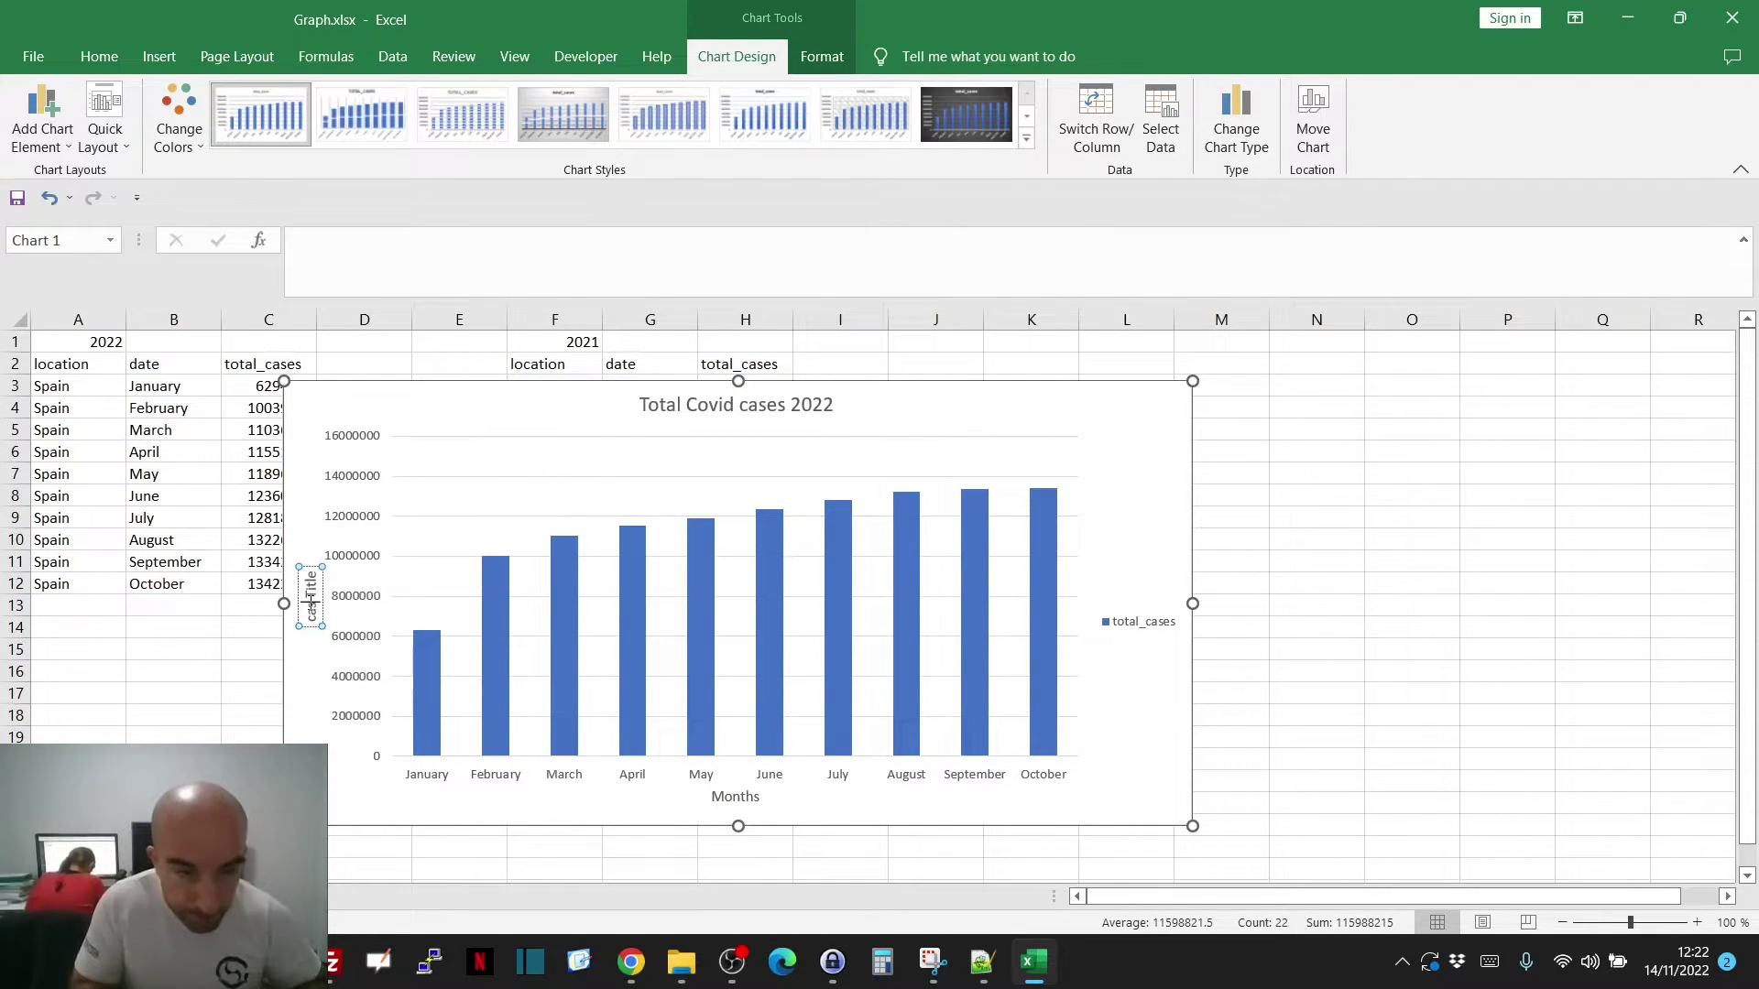
key("BackSpace")
key("BackSpace")
key("BackSpace")
key("BackSpace")
key("BackSpace")
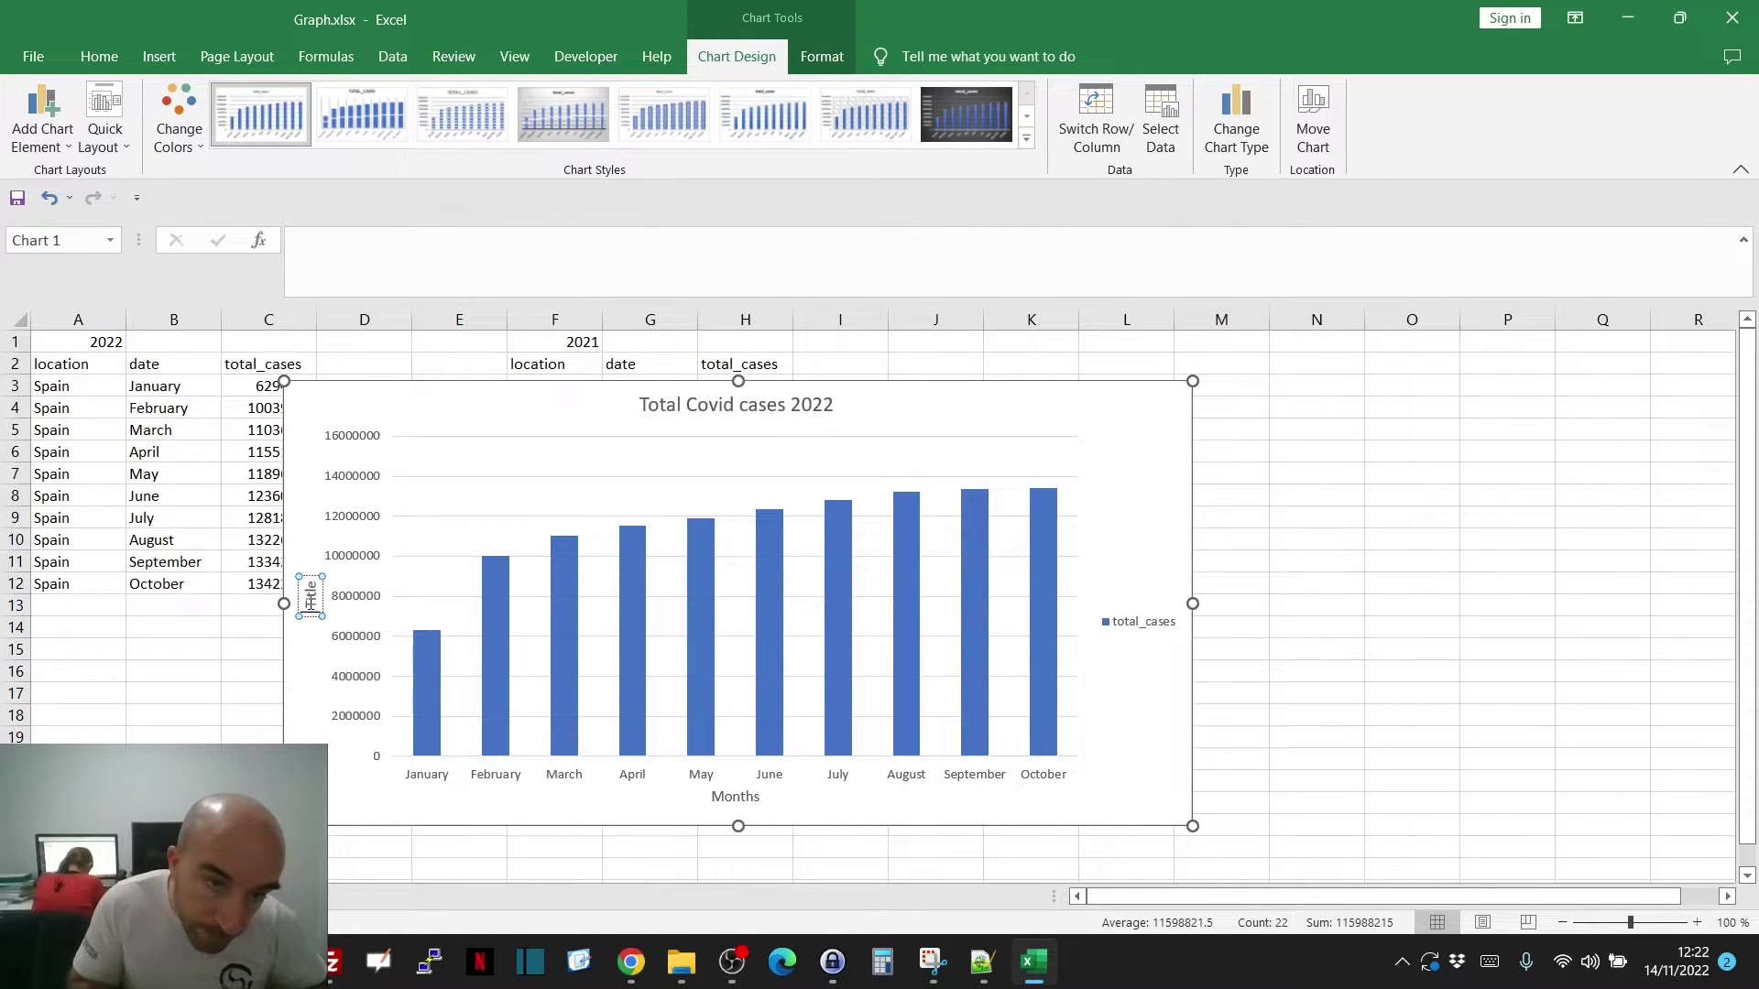
type("Cases")
key("Delete")
key("Delete")
key("Delete")
key("Delete")
key("Delete")
key("Delete")
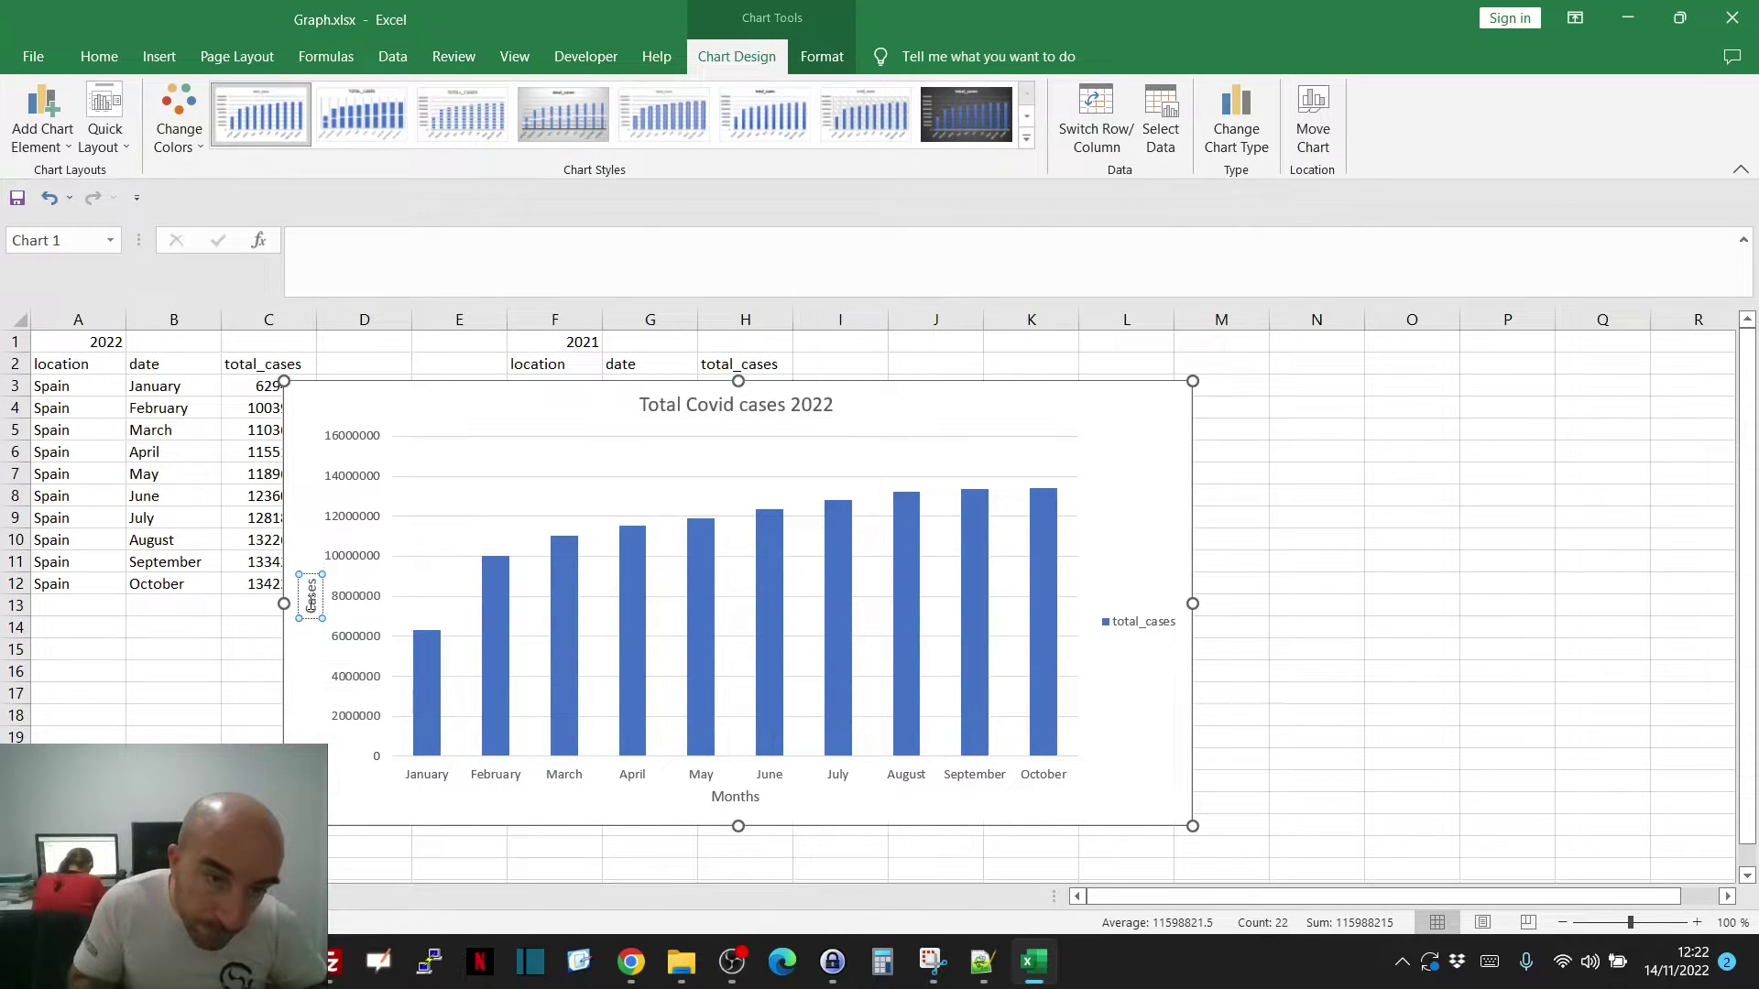
left_click(538, 462)
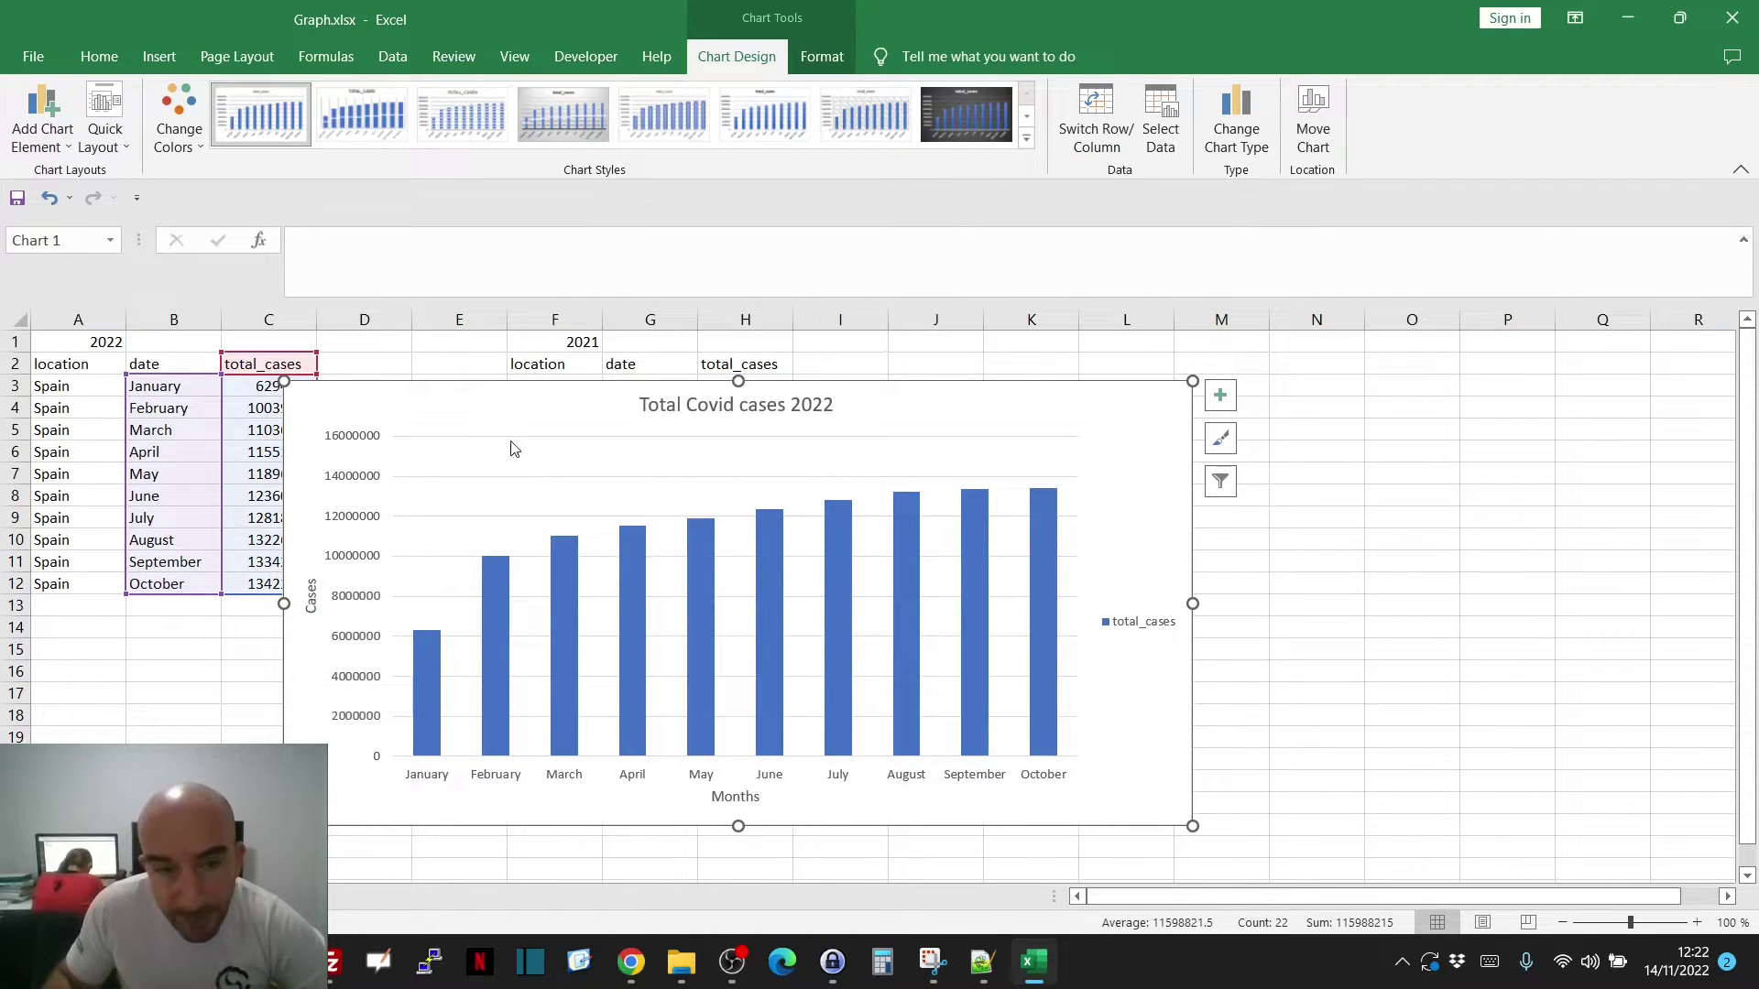
- Delete the horizontal gridlines from the chart's plot area
left_click(517, 476)
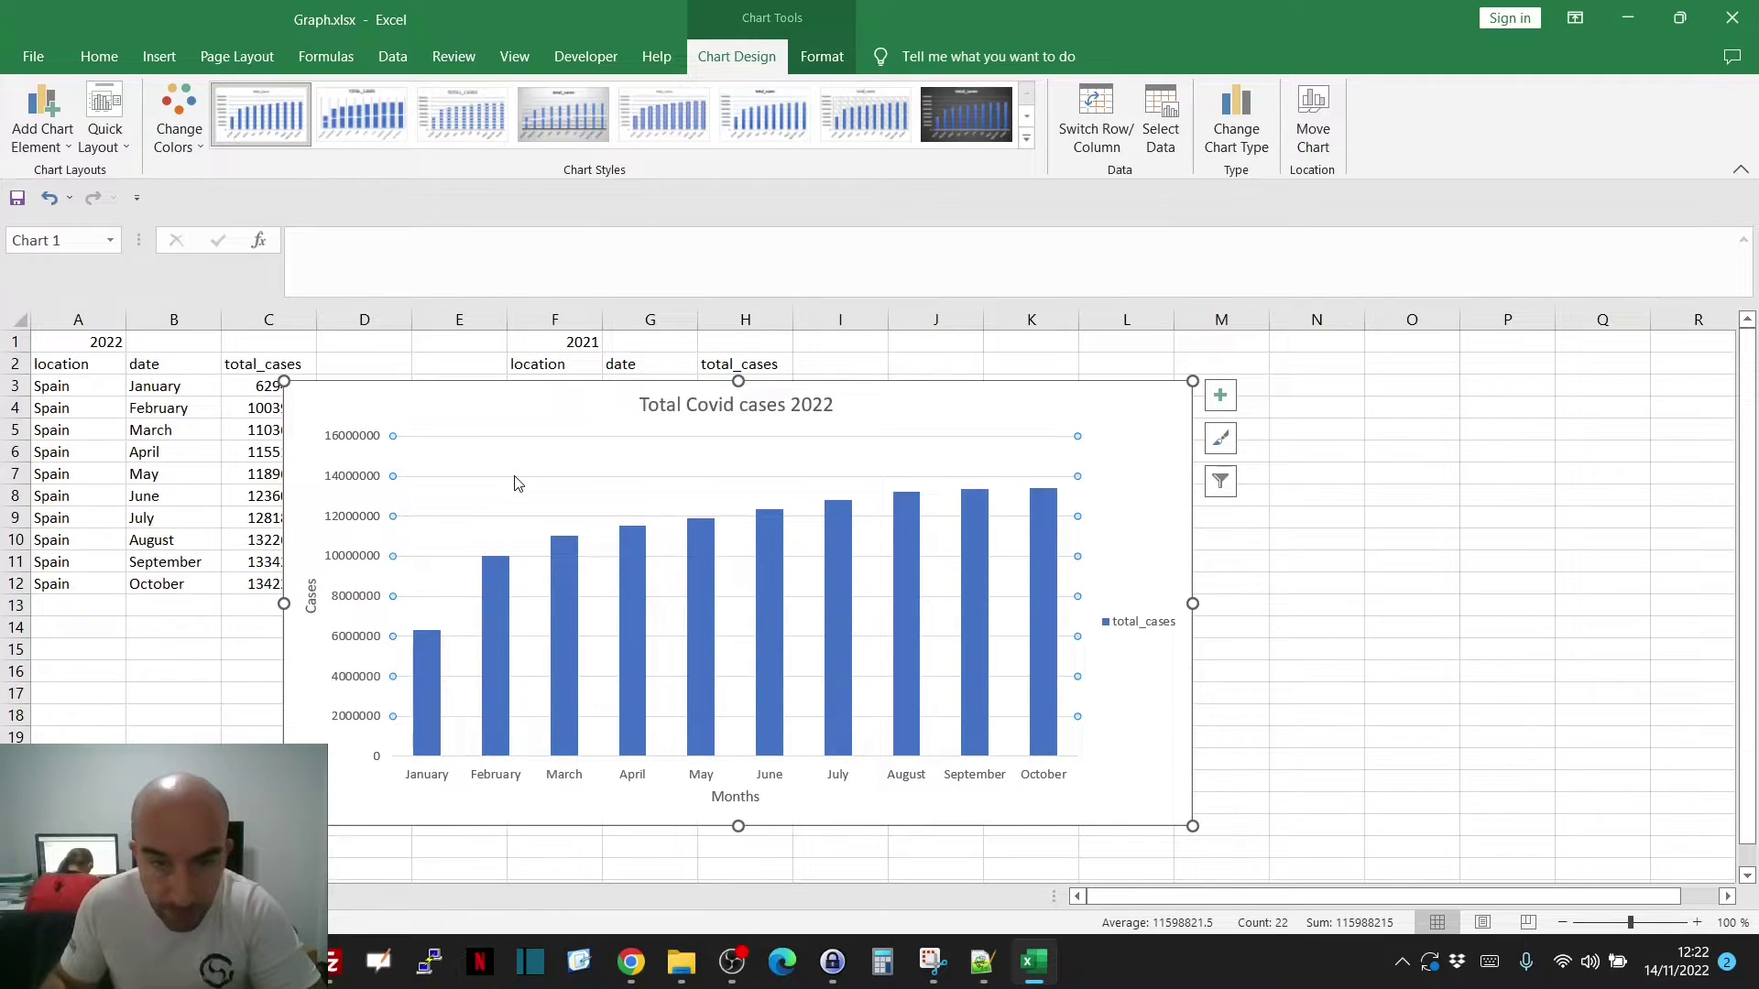
right_click(516, 482)
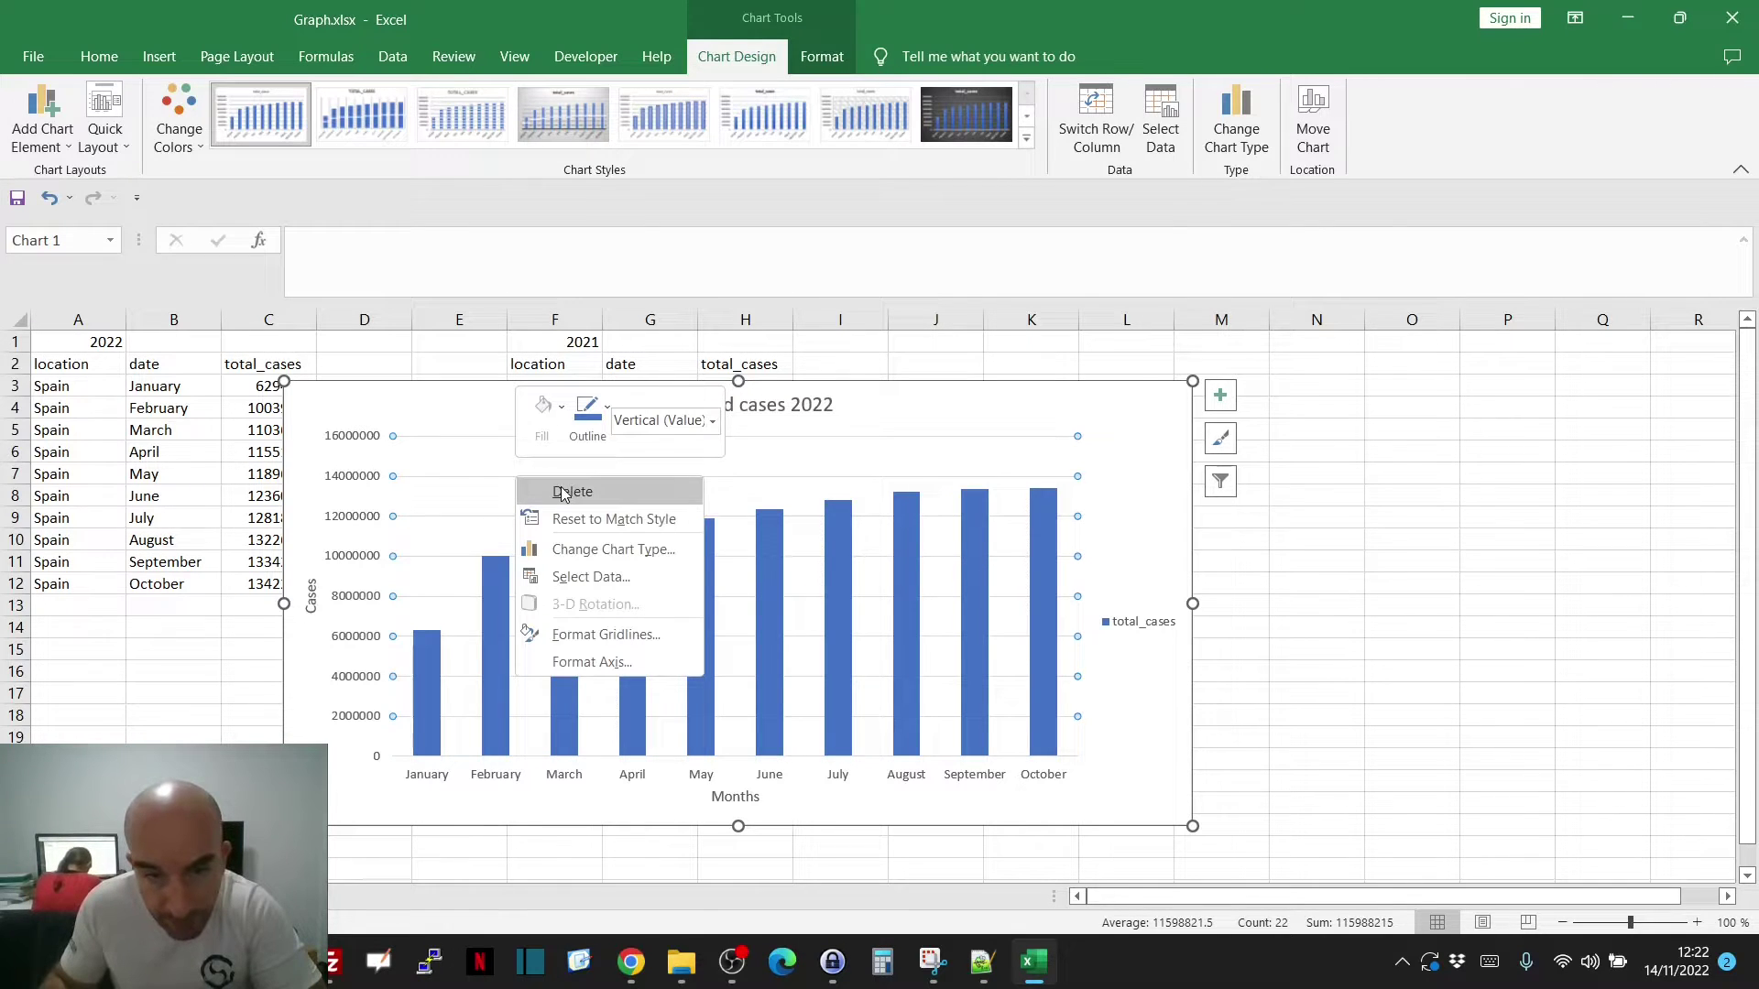
left_click(562, 493)
left_click(535, 451)
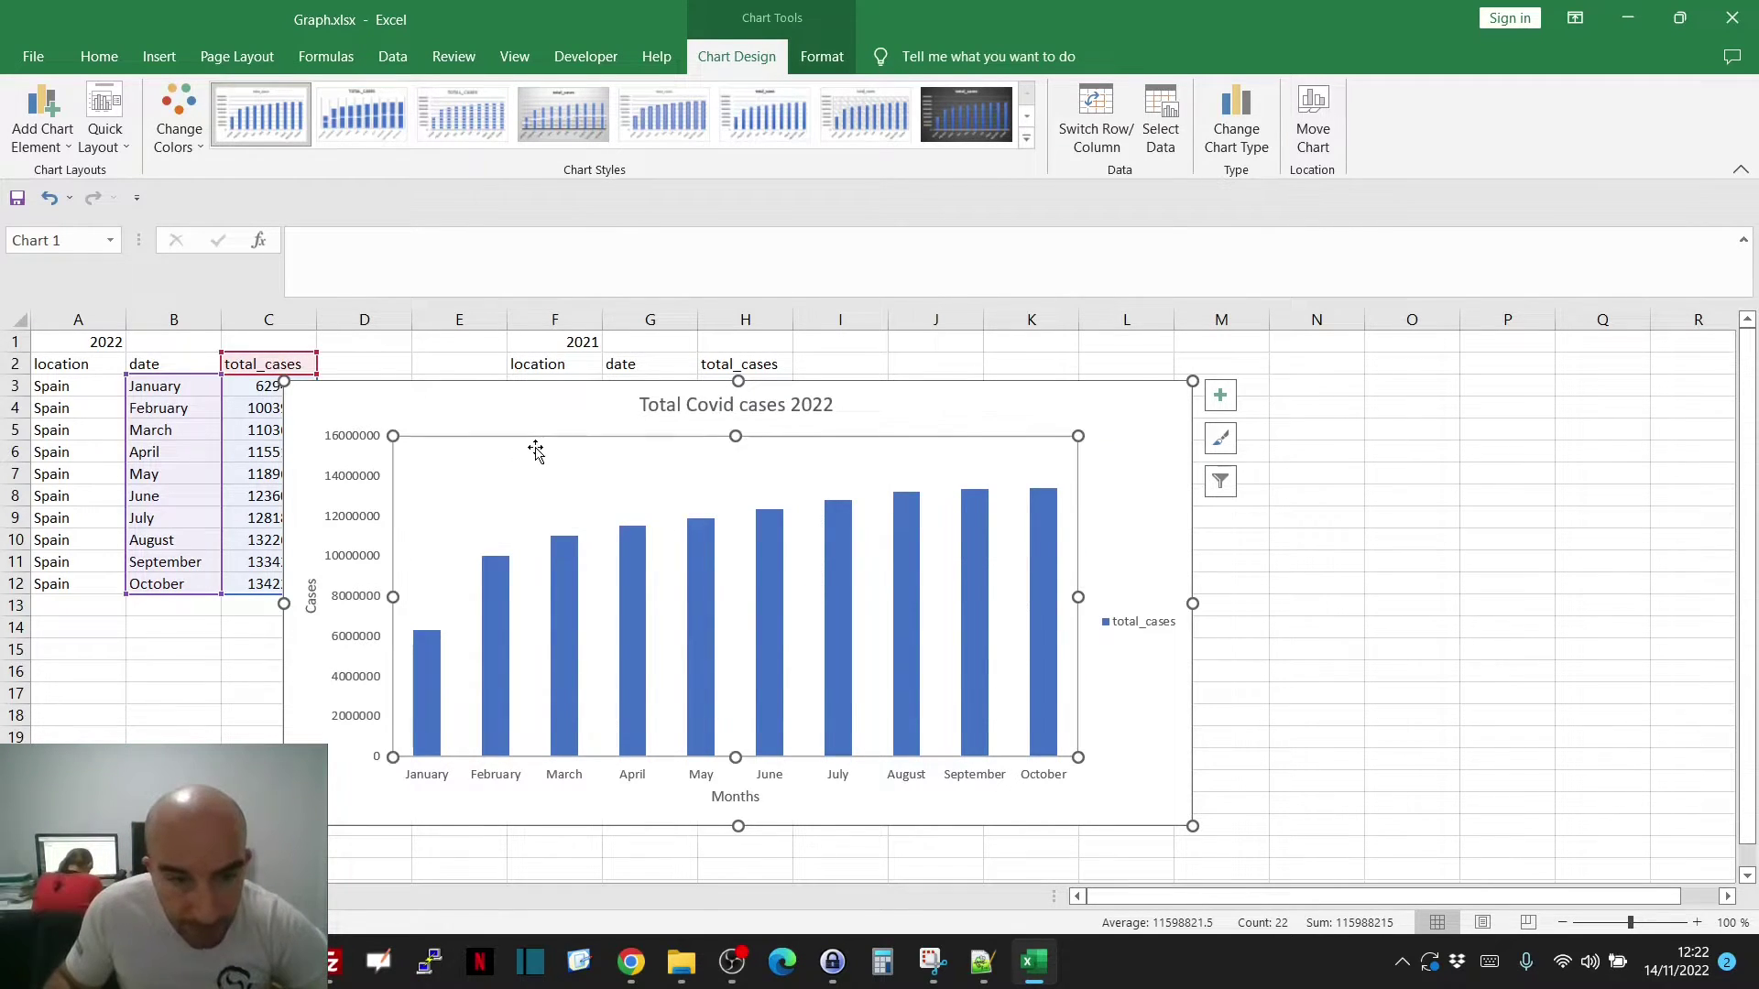
- Preview the fill and outline colour options for the chart's columns without applying any
left_click(565, 589)
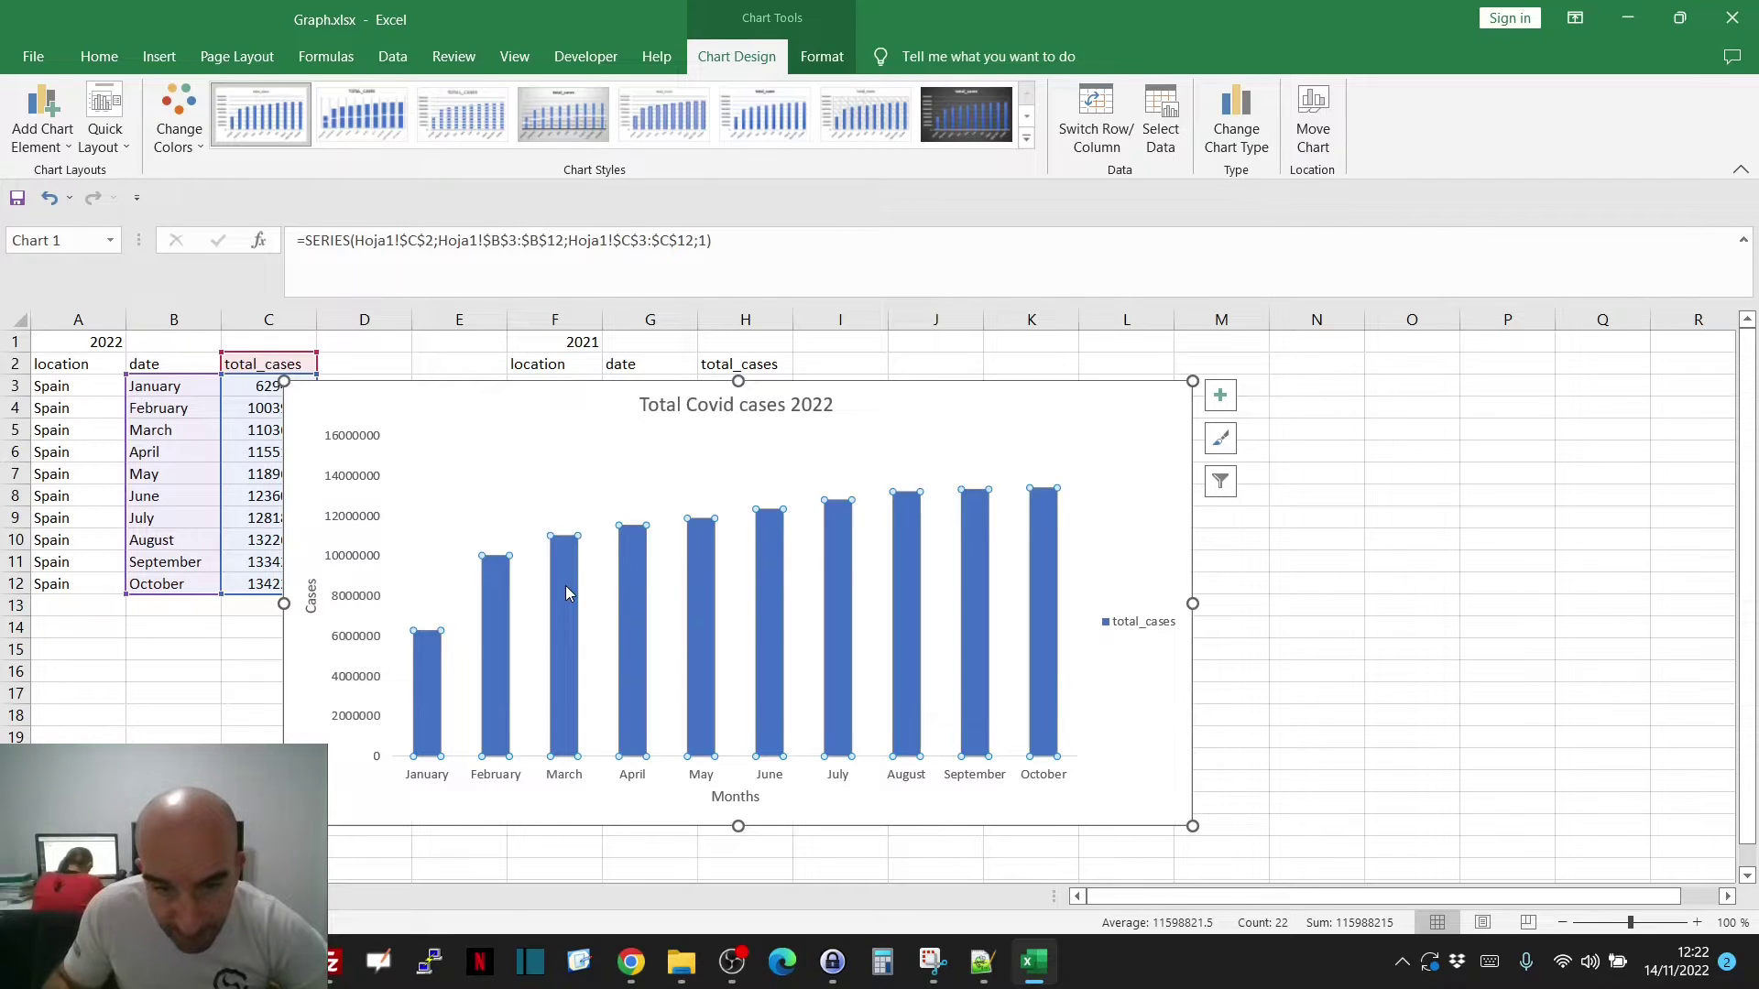
right_click(565, 591)
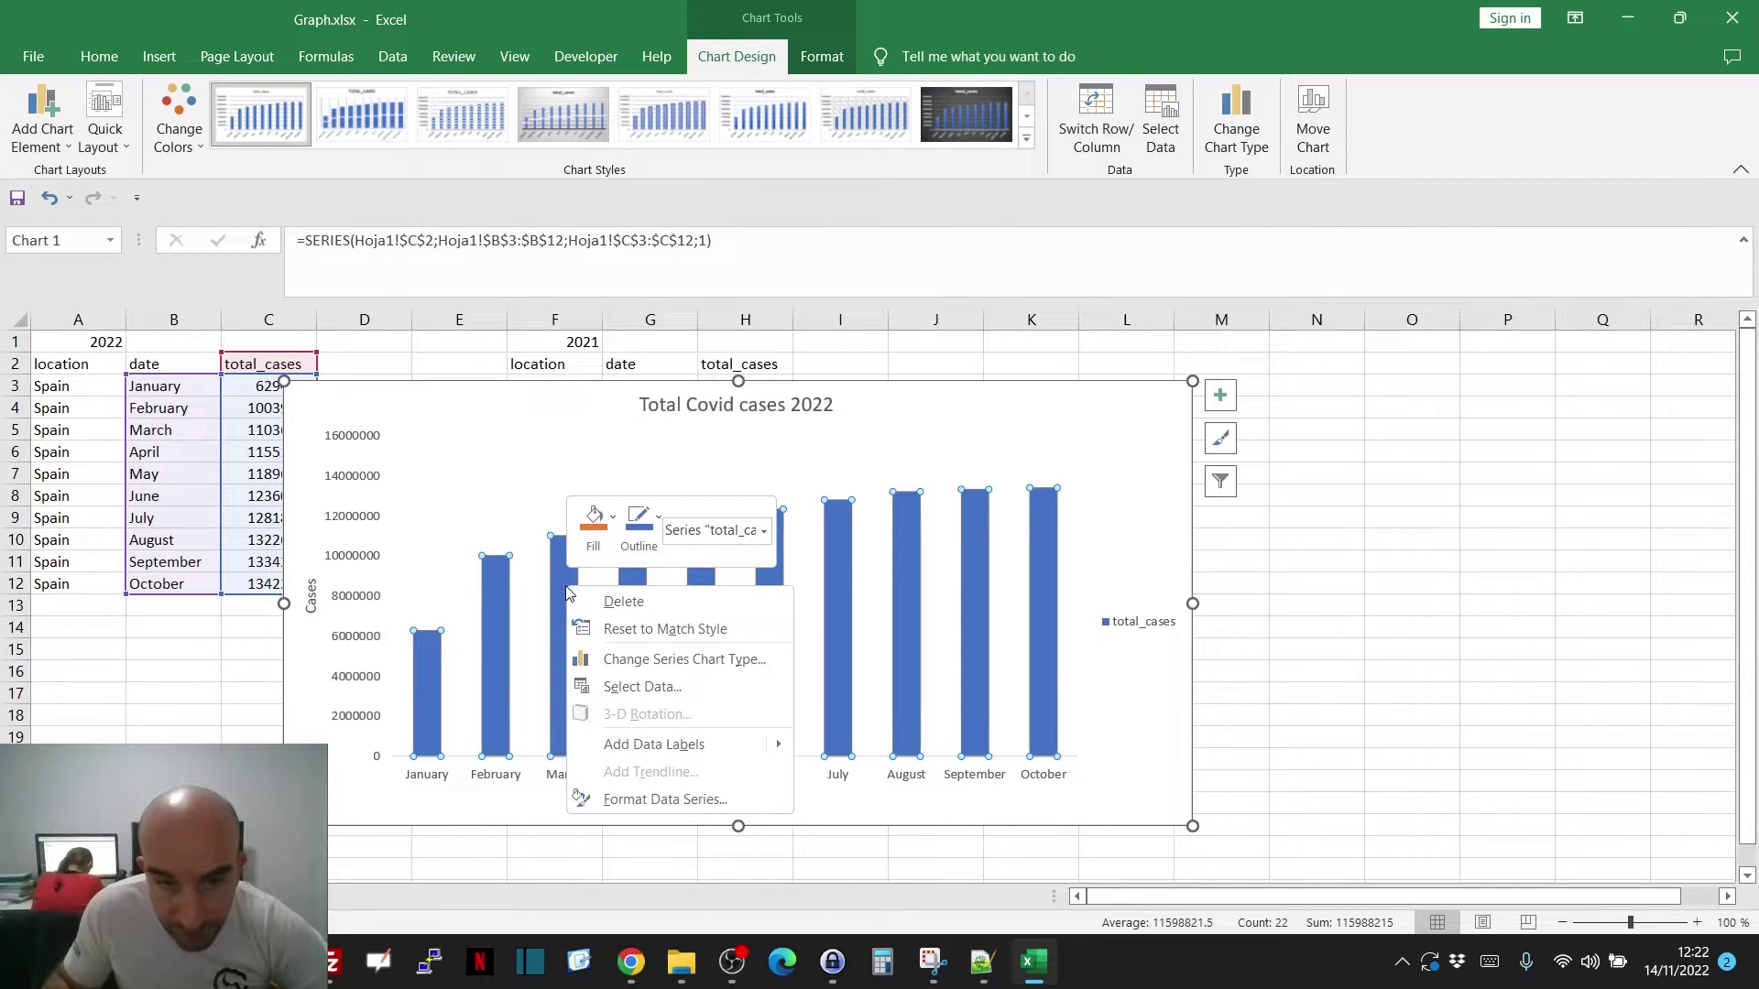
left_click(610, 522)
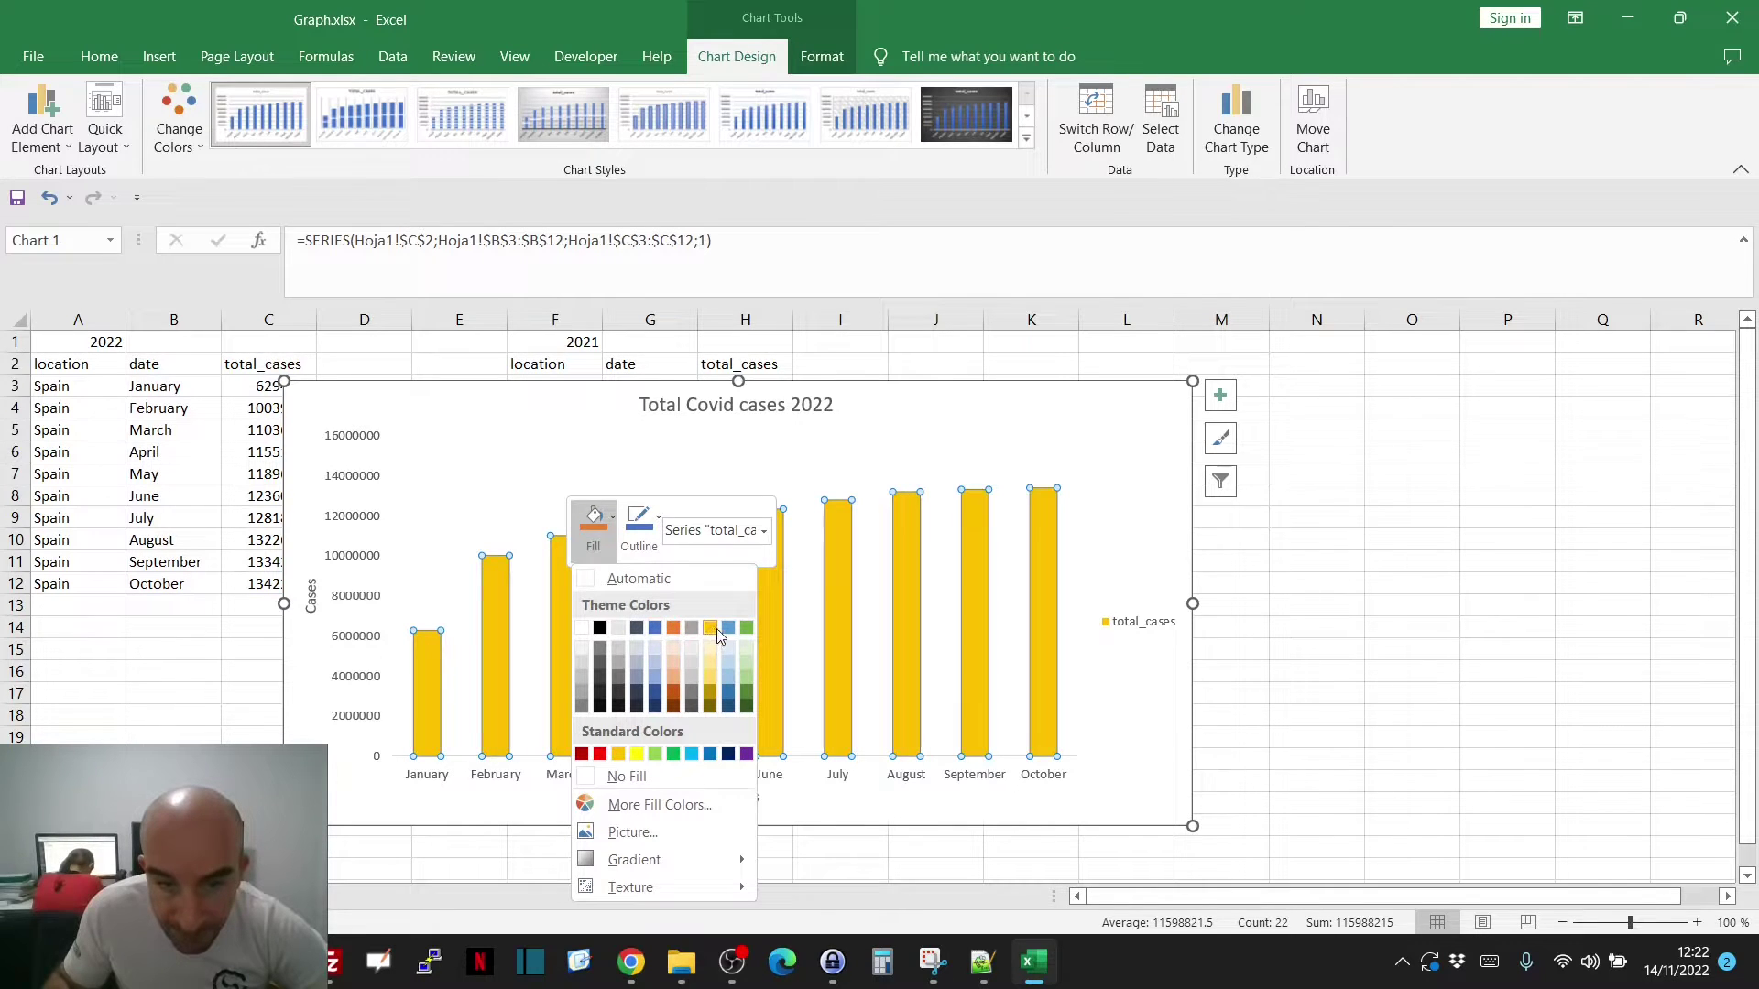
left_click(645, 522)
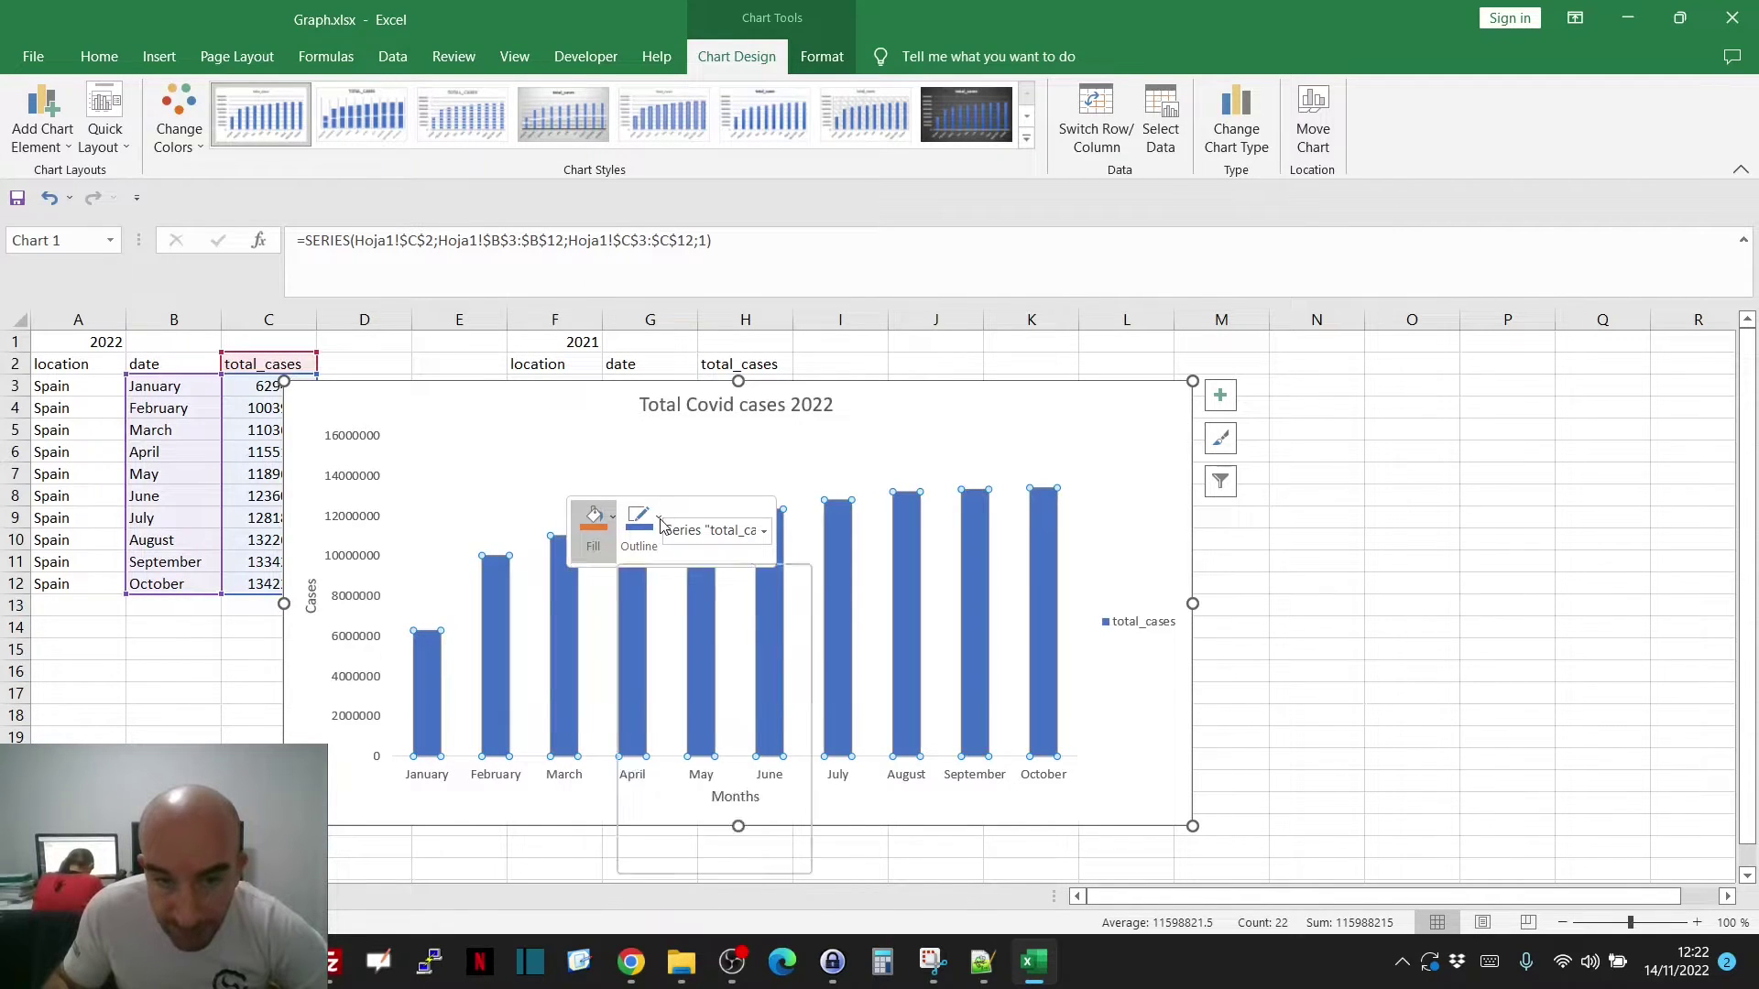
left_click(645, 522)
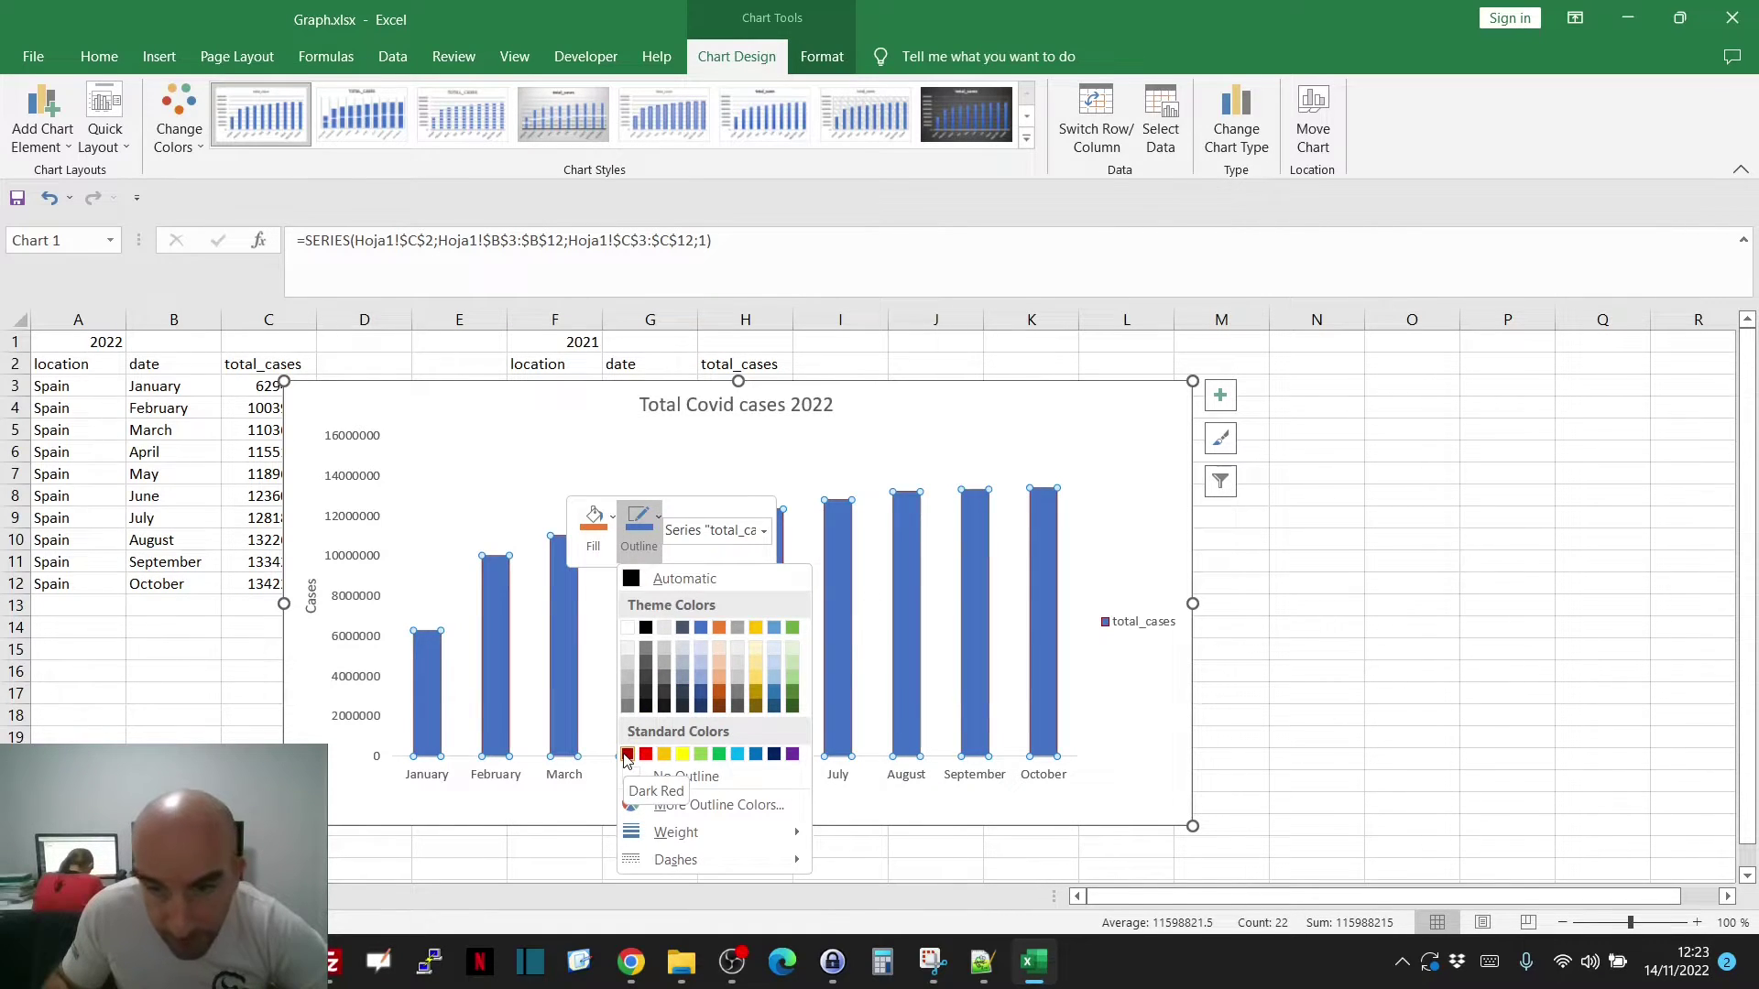
left_click(513, 481)
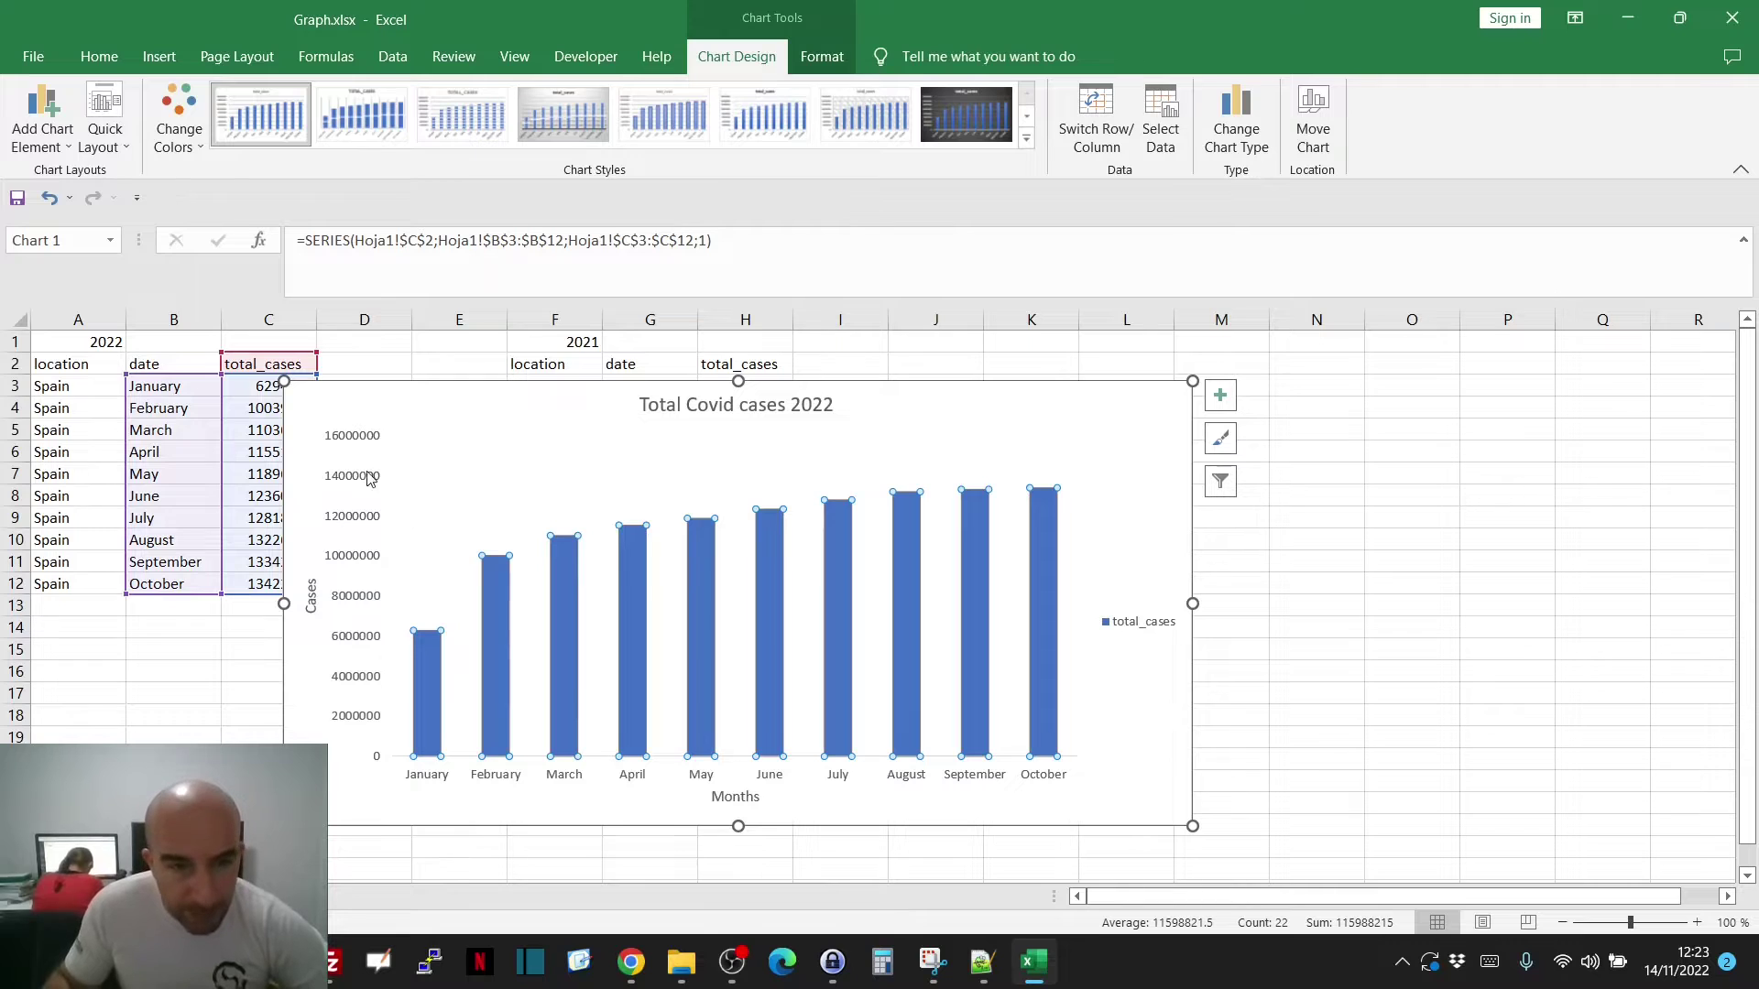
- Set the font colour of the vertical axis labels to the standard purple
left_click(359, 475)
right_click(359, 476)
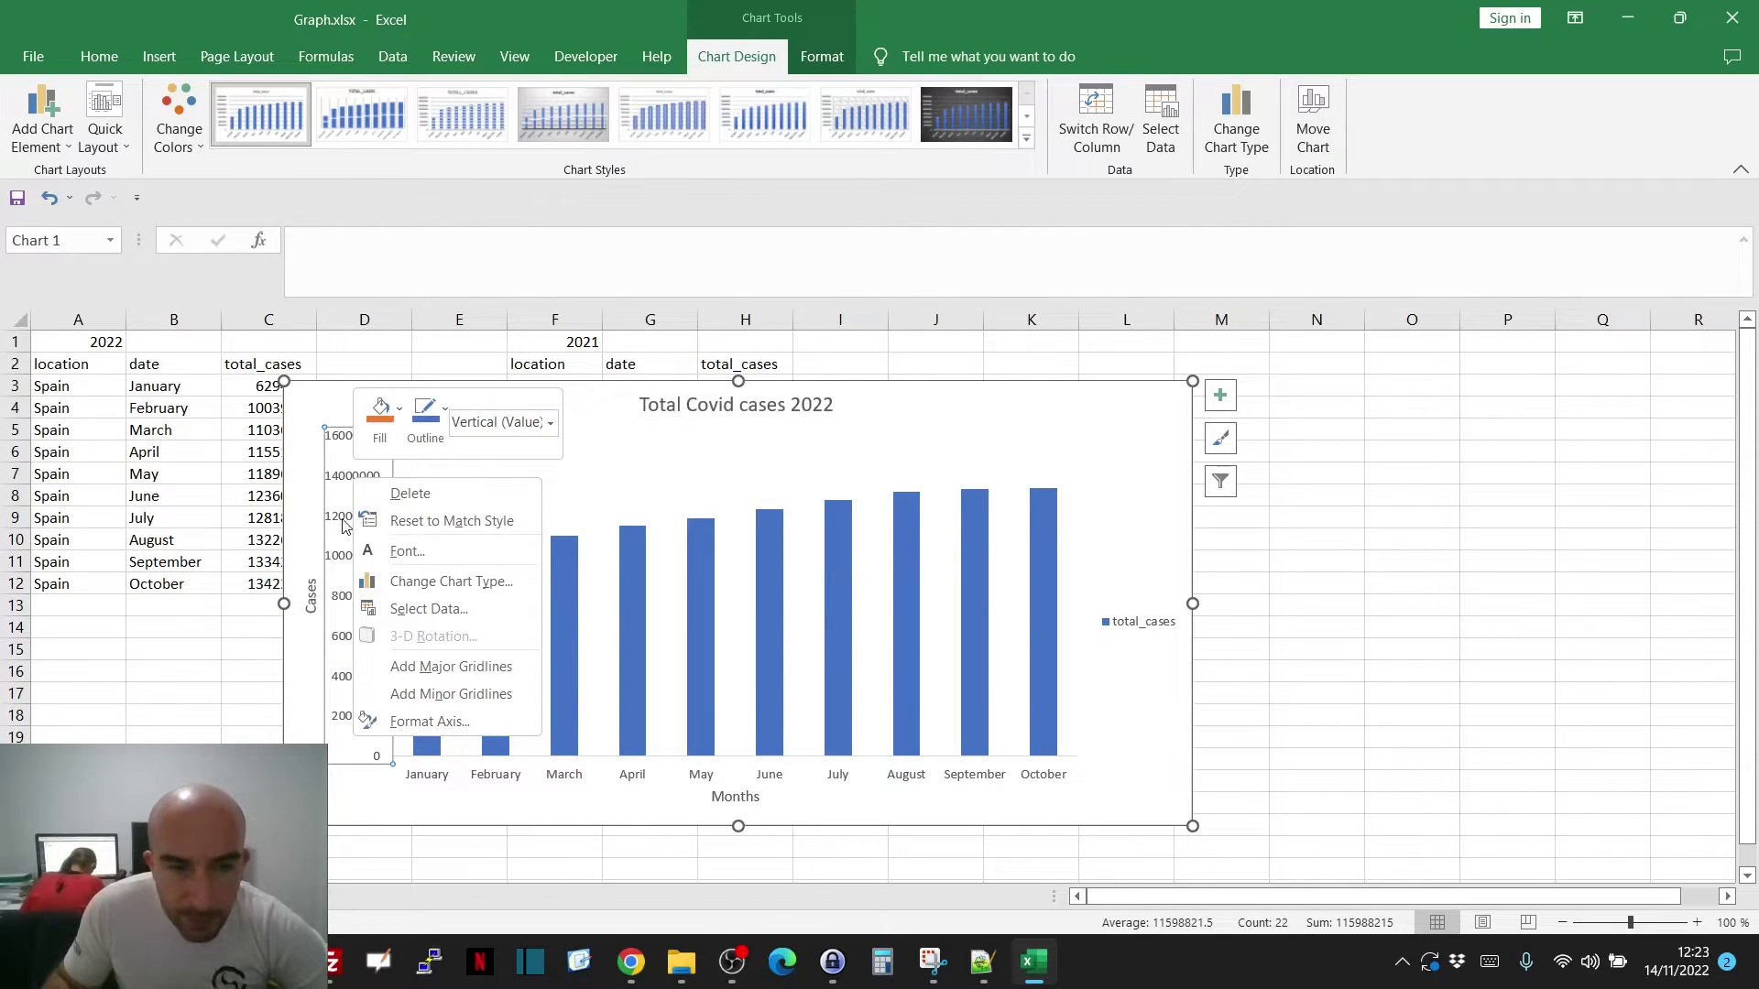
left_click(405, 551)
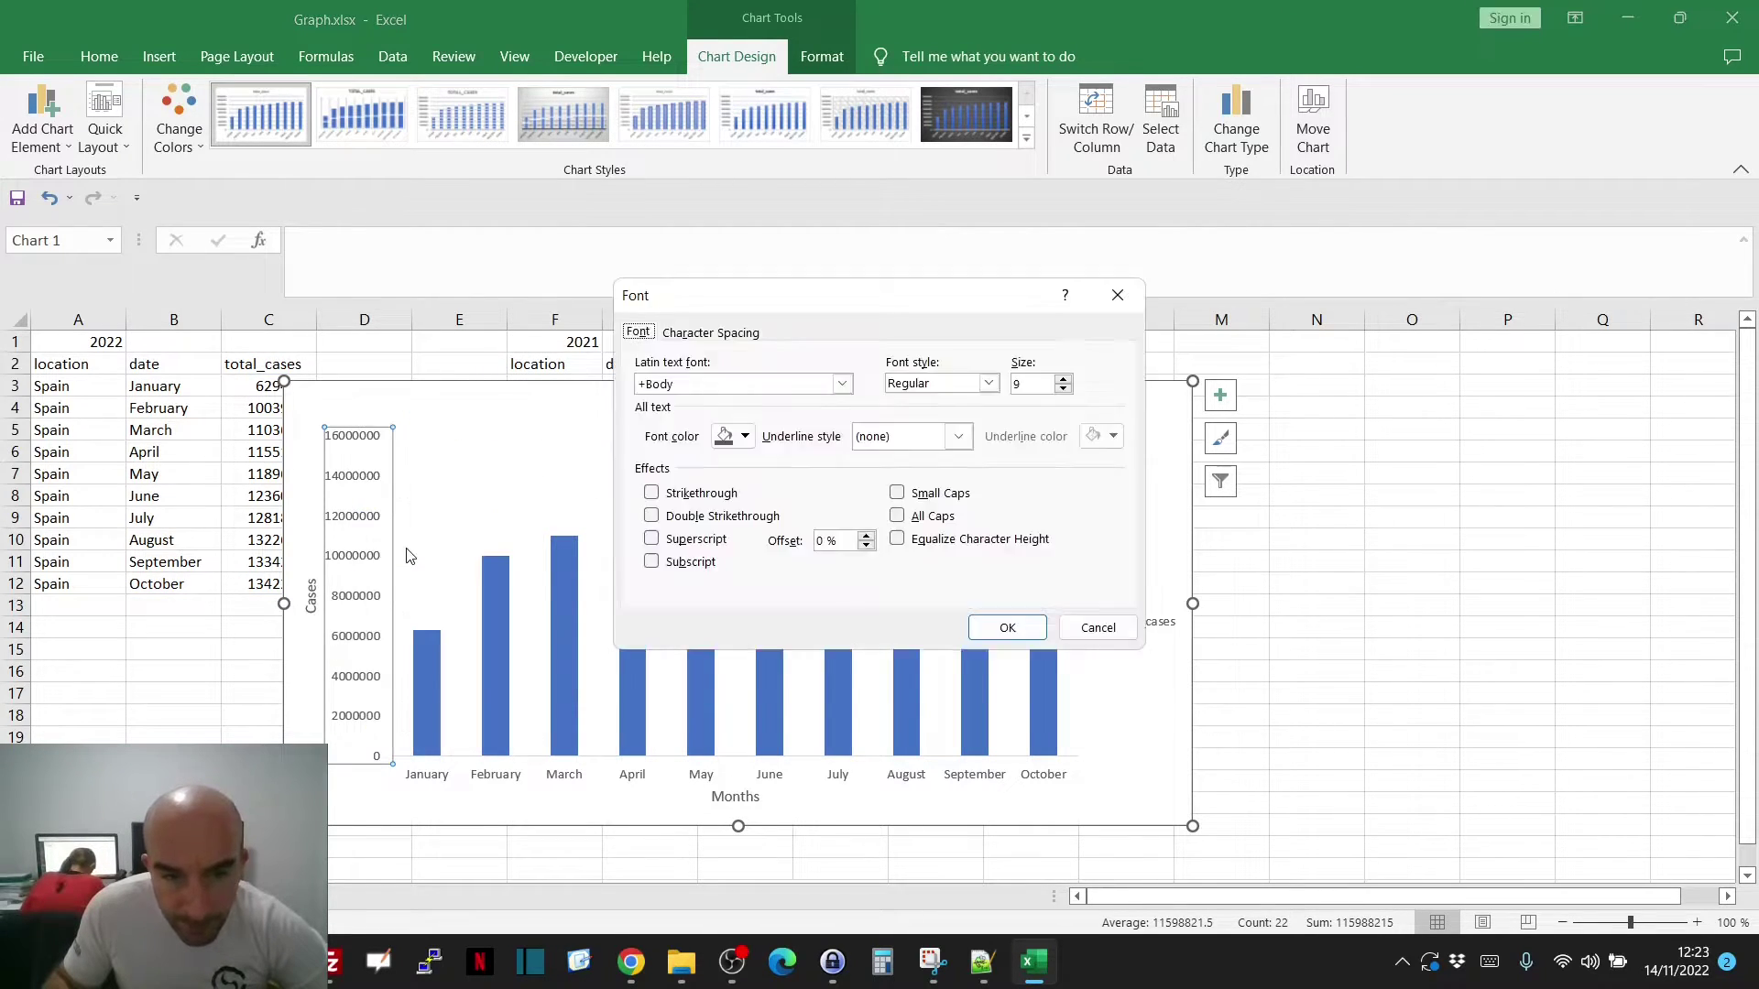
left_click(744, 436)
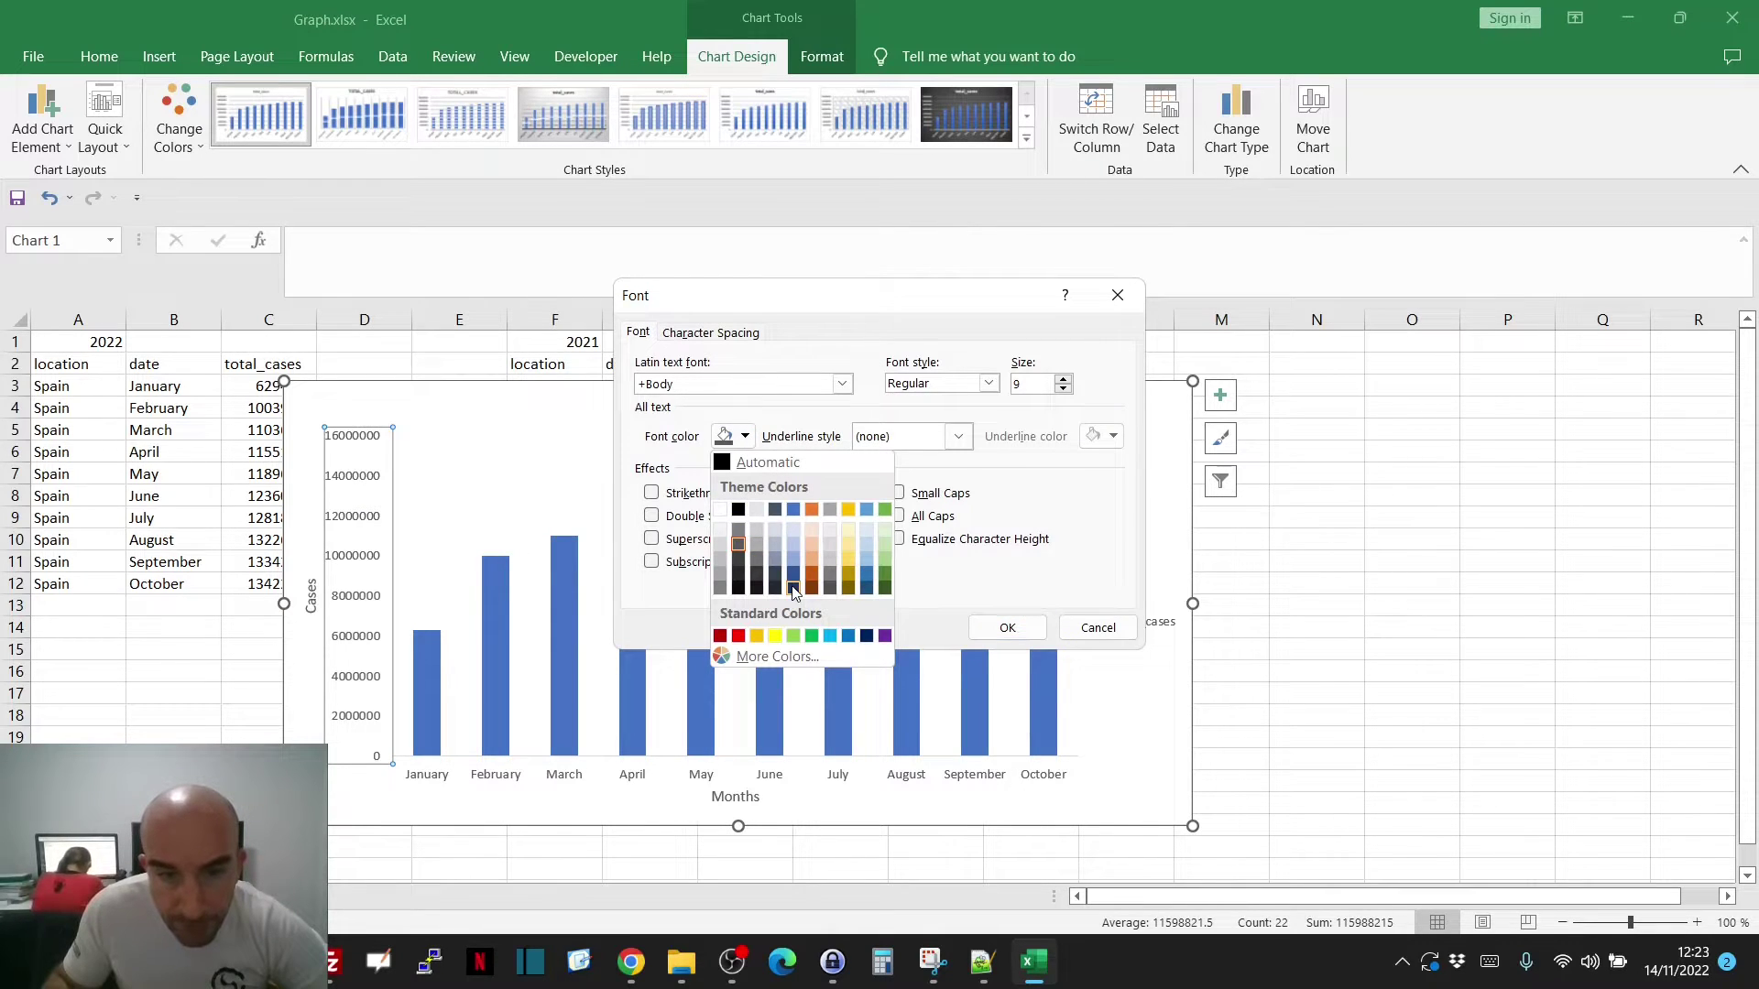
left_click(880, 636)
left_click(1007, 629)
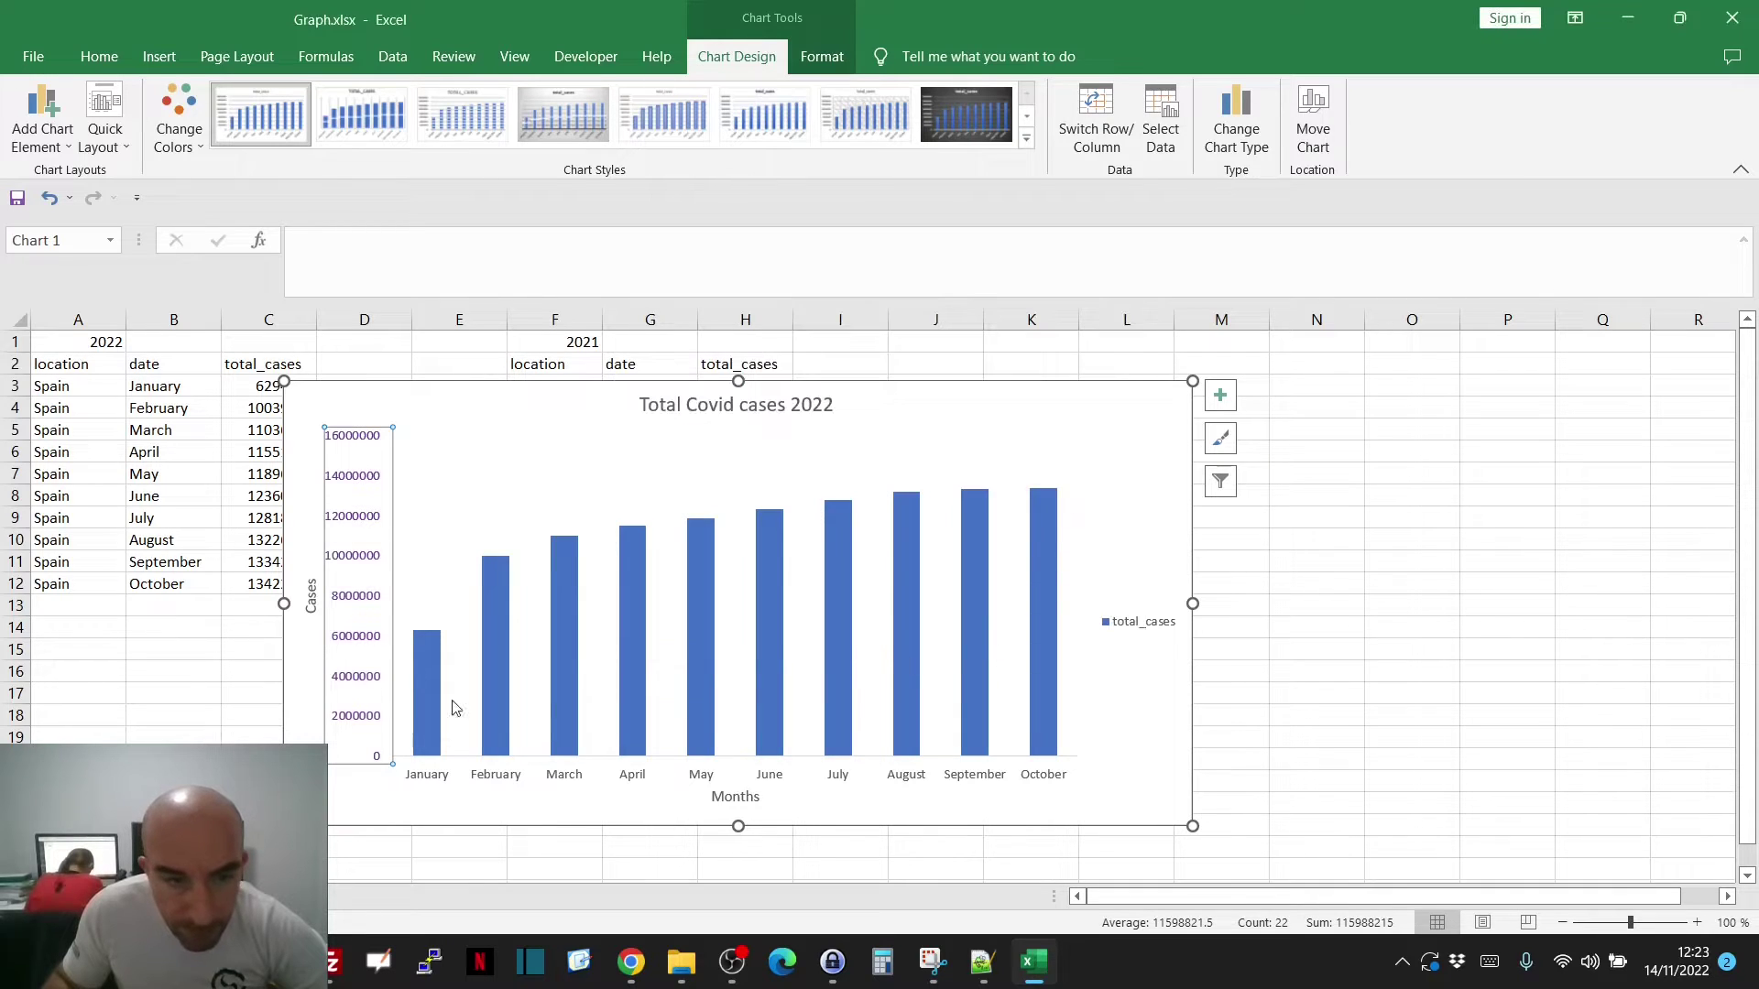
left_click(617, 779)
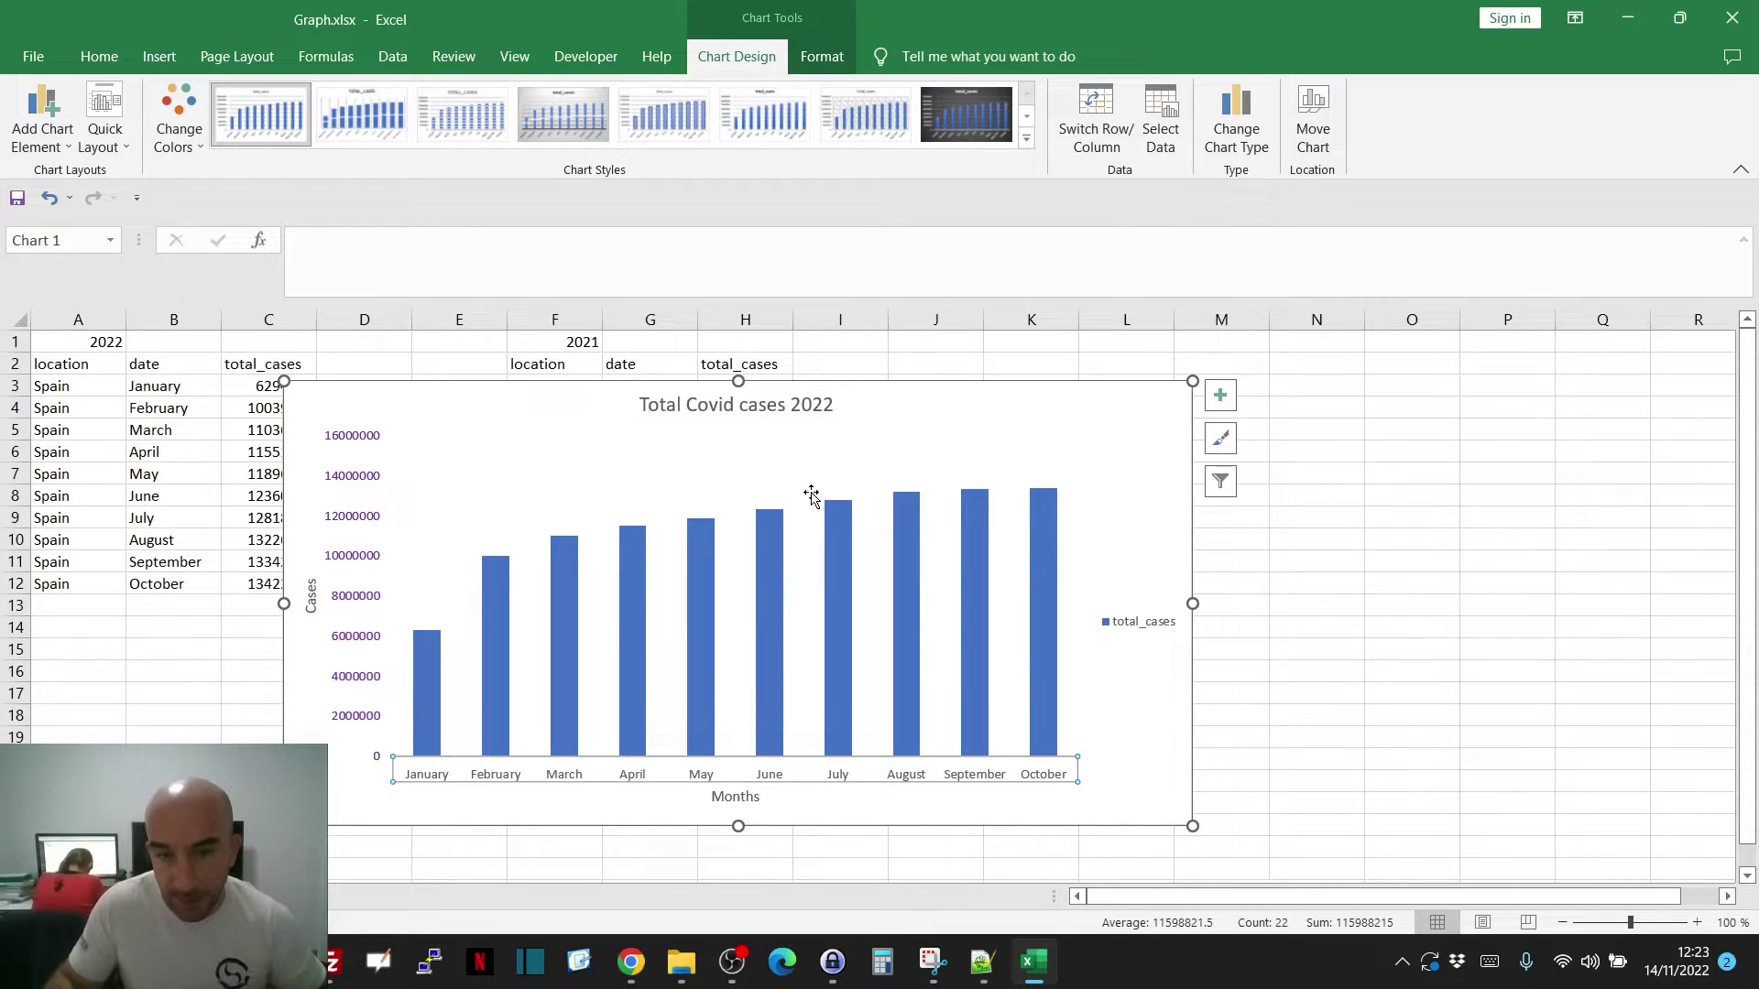
left_click(893, 454)
left_click(1077, 398)
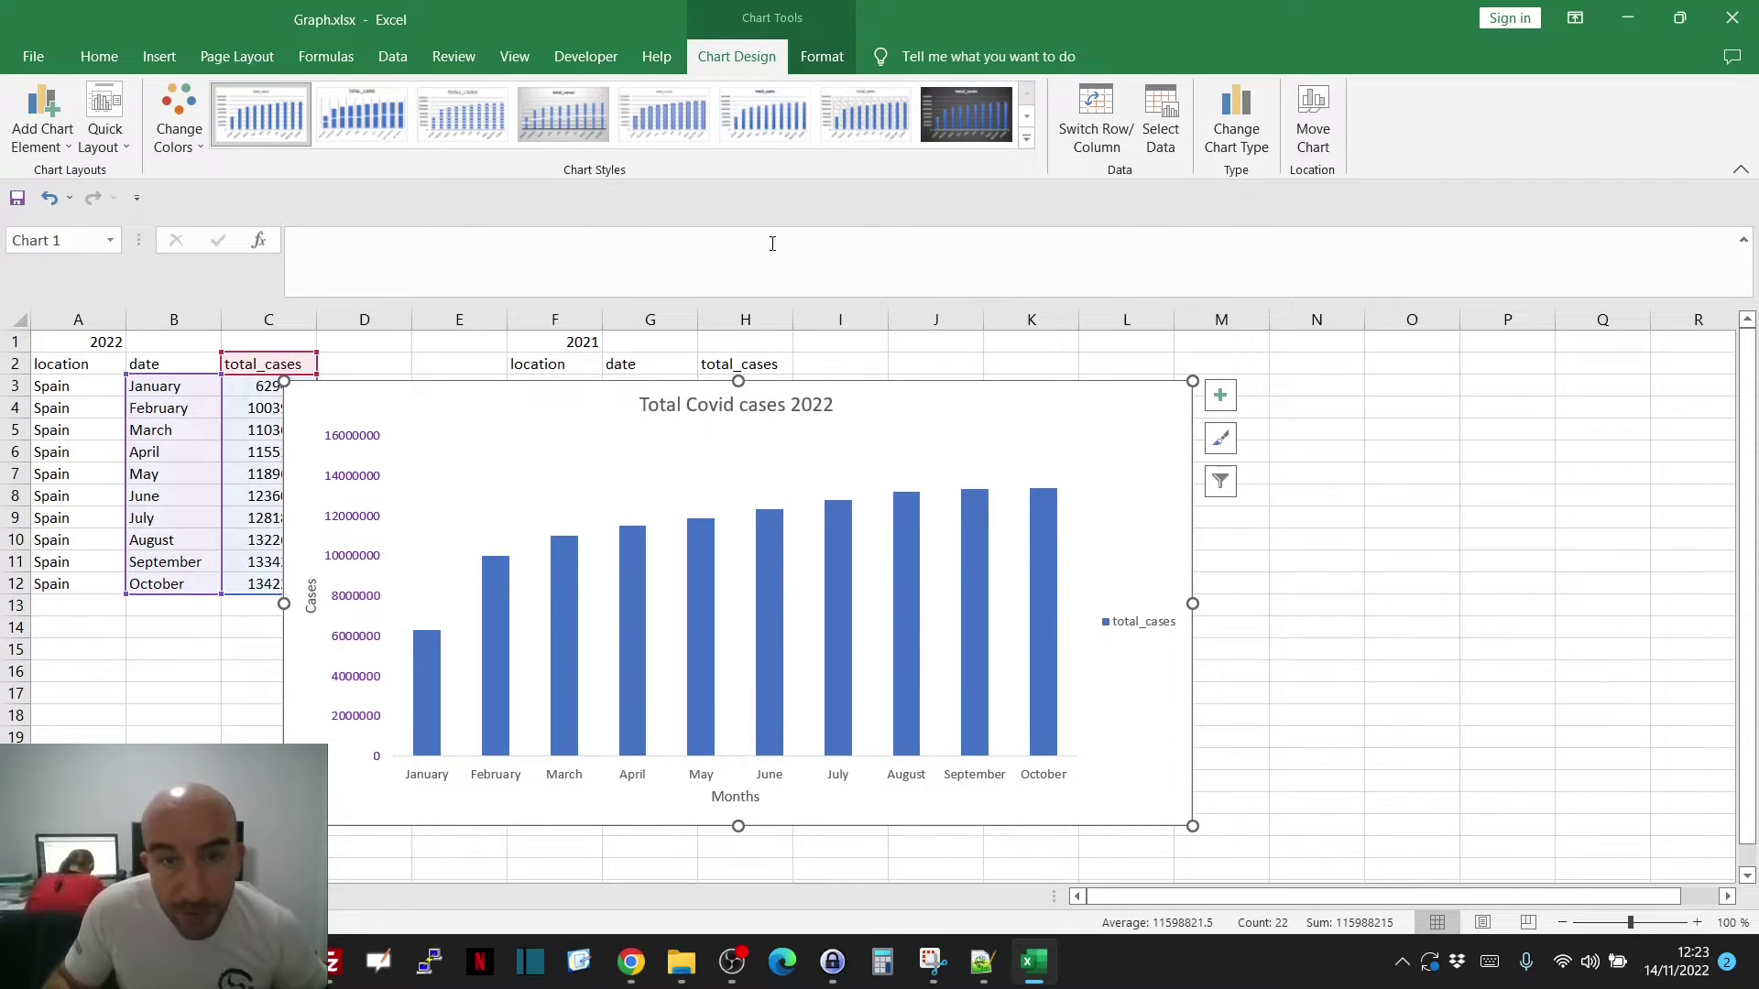
- Examine the fill, effects and series formatting options for the chart's column series without changing any
left_click(829, 58)
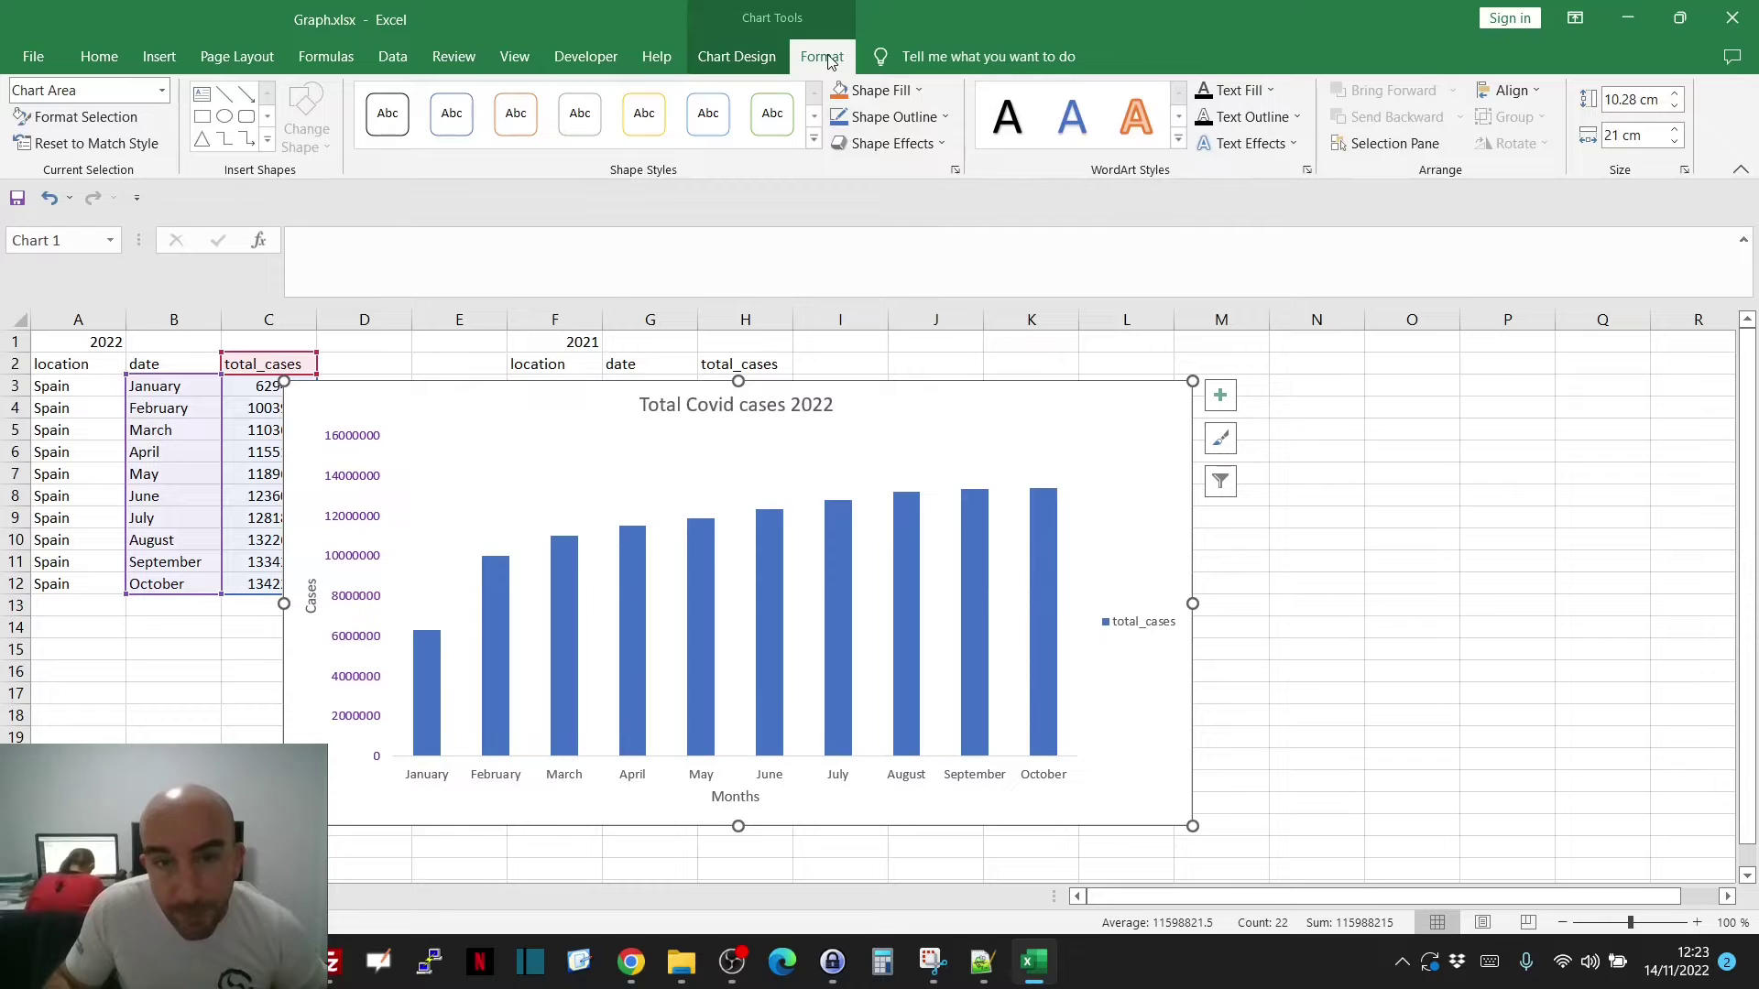
left_click(732, 56)
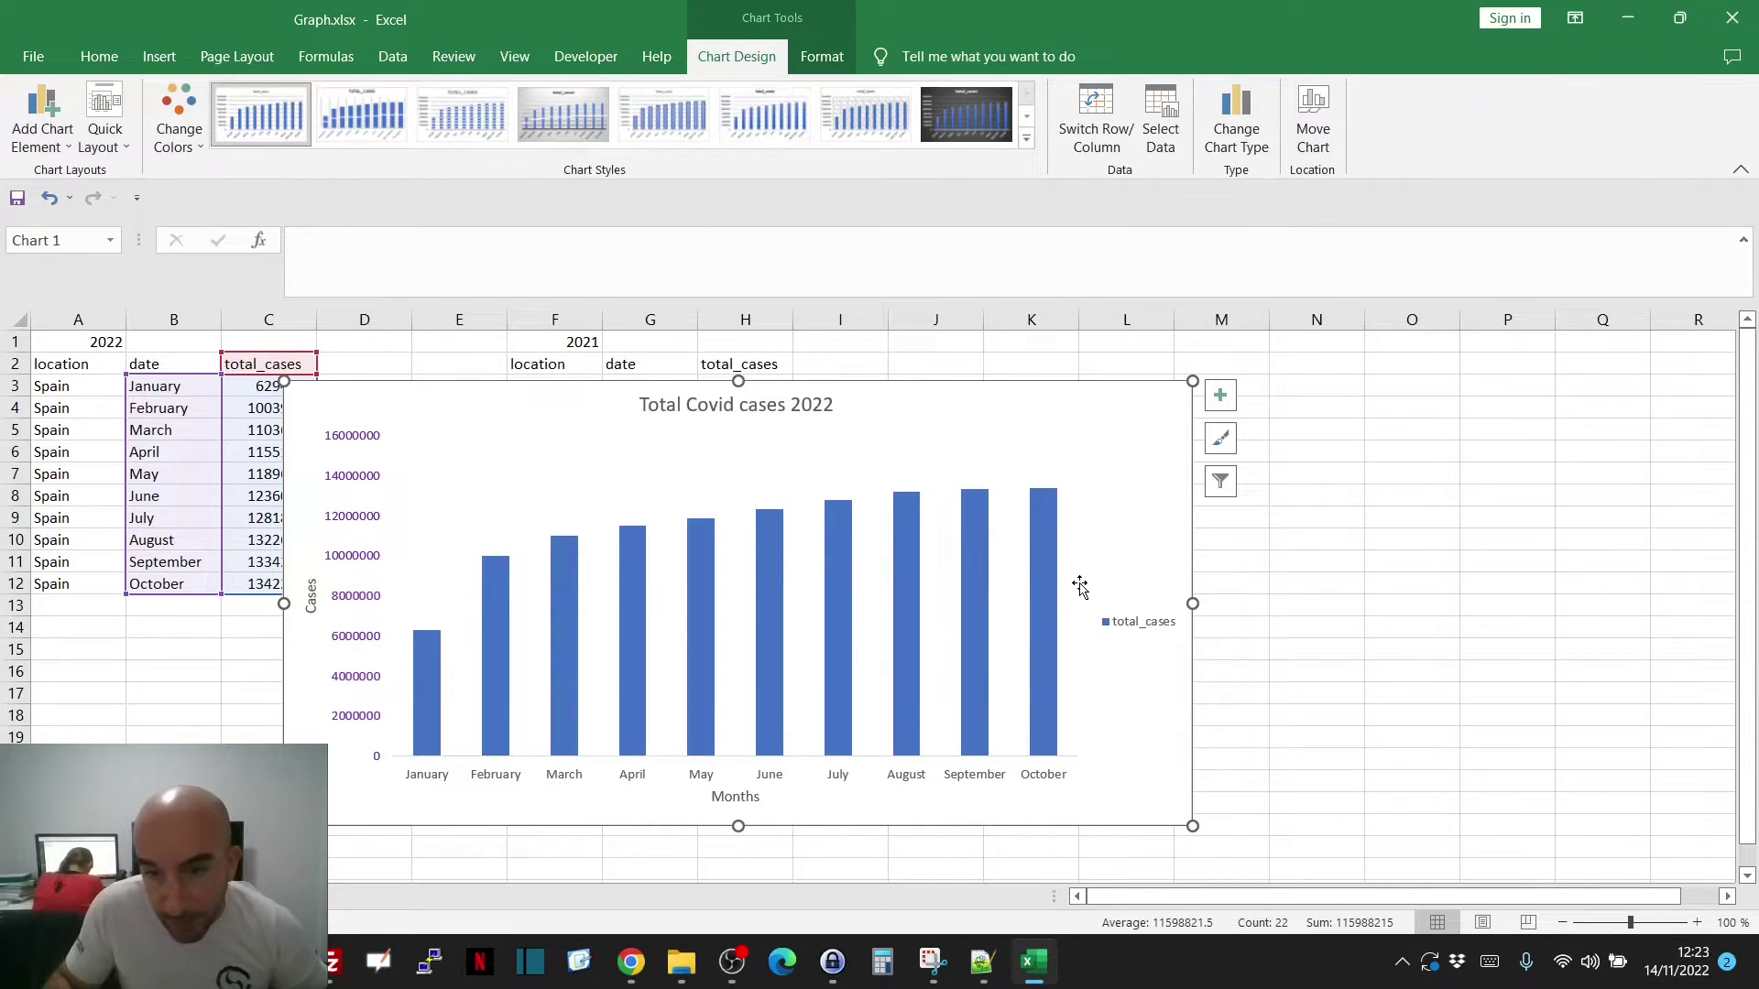
double_click(1045, 589)
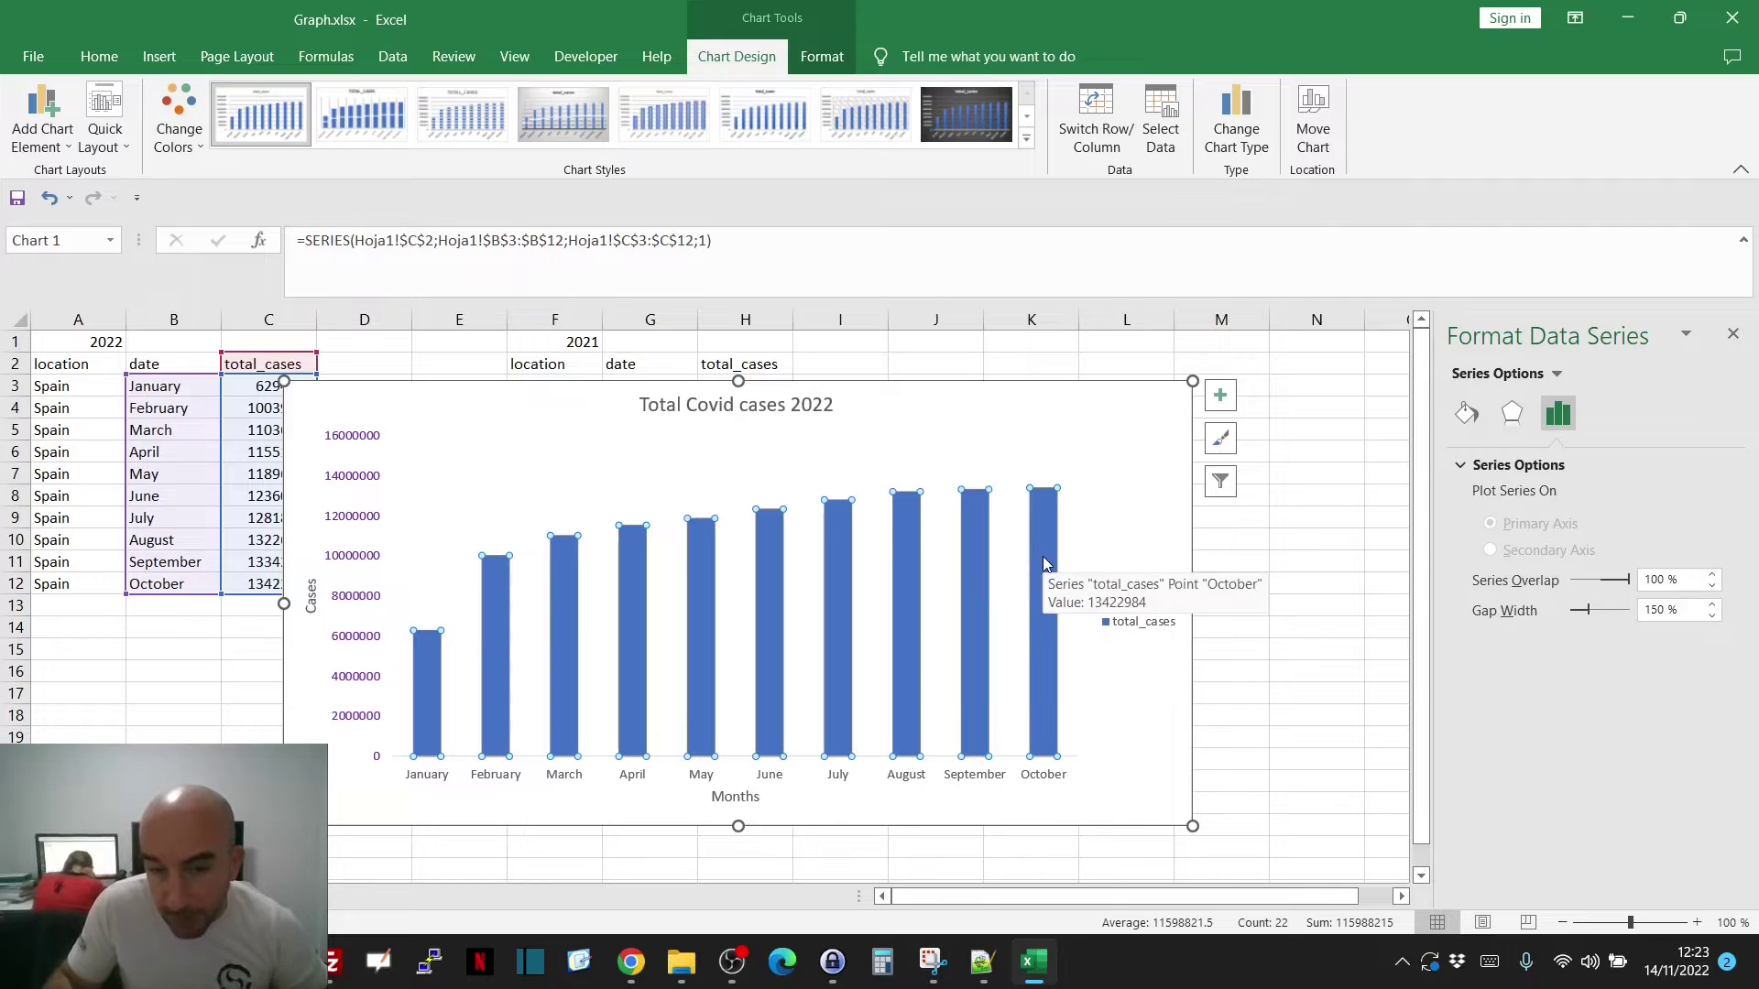
left_click(1463, 467)
left_click(1464, 467)
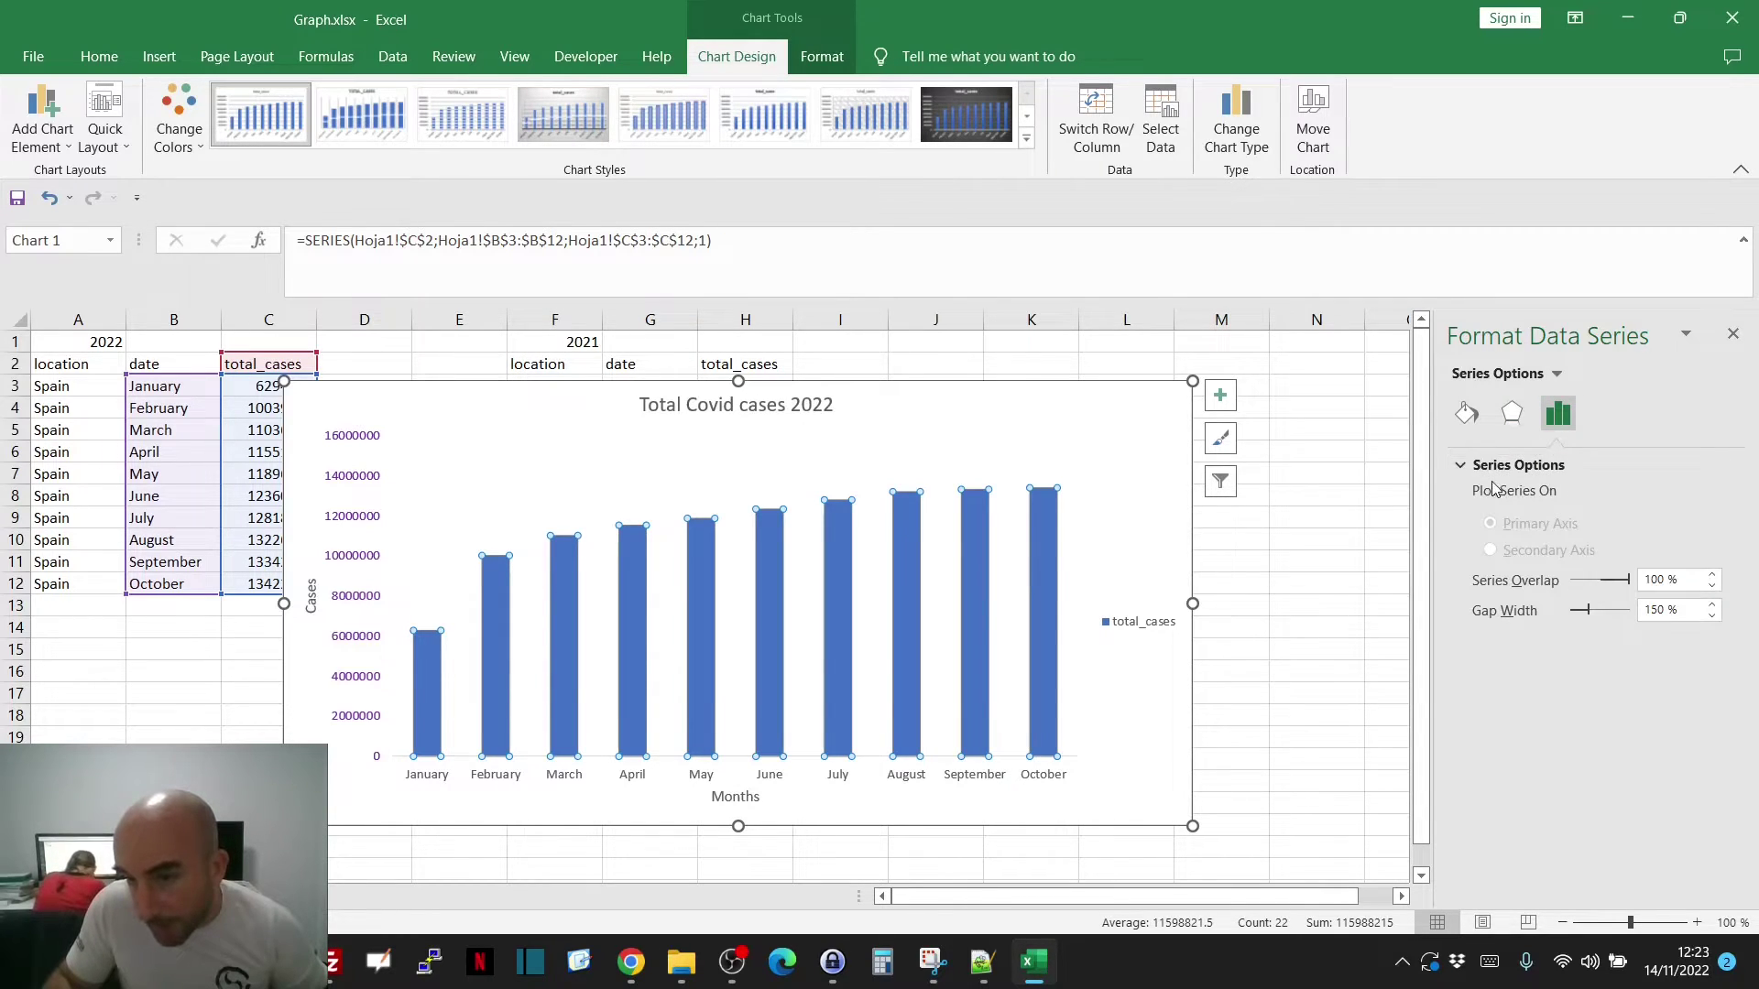
left_click(1511, 414)
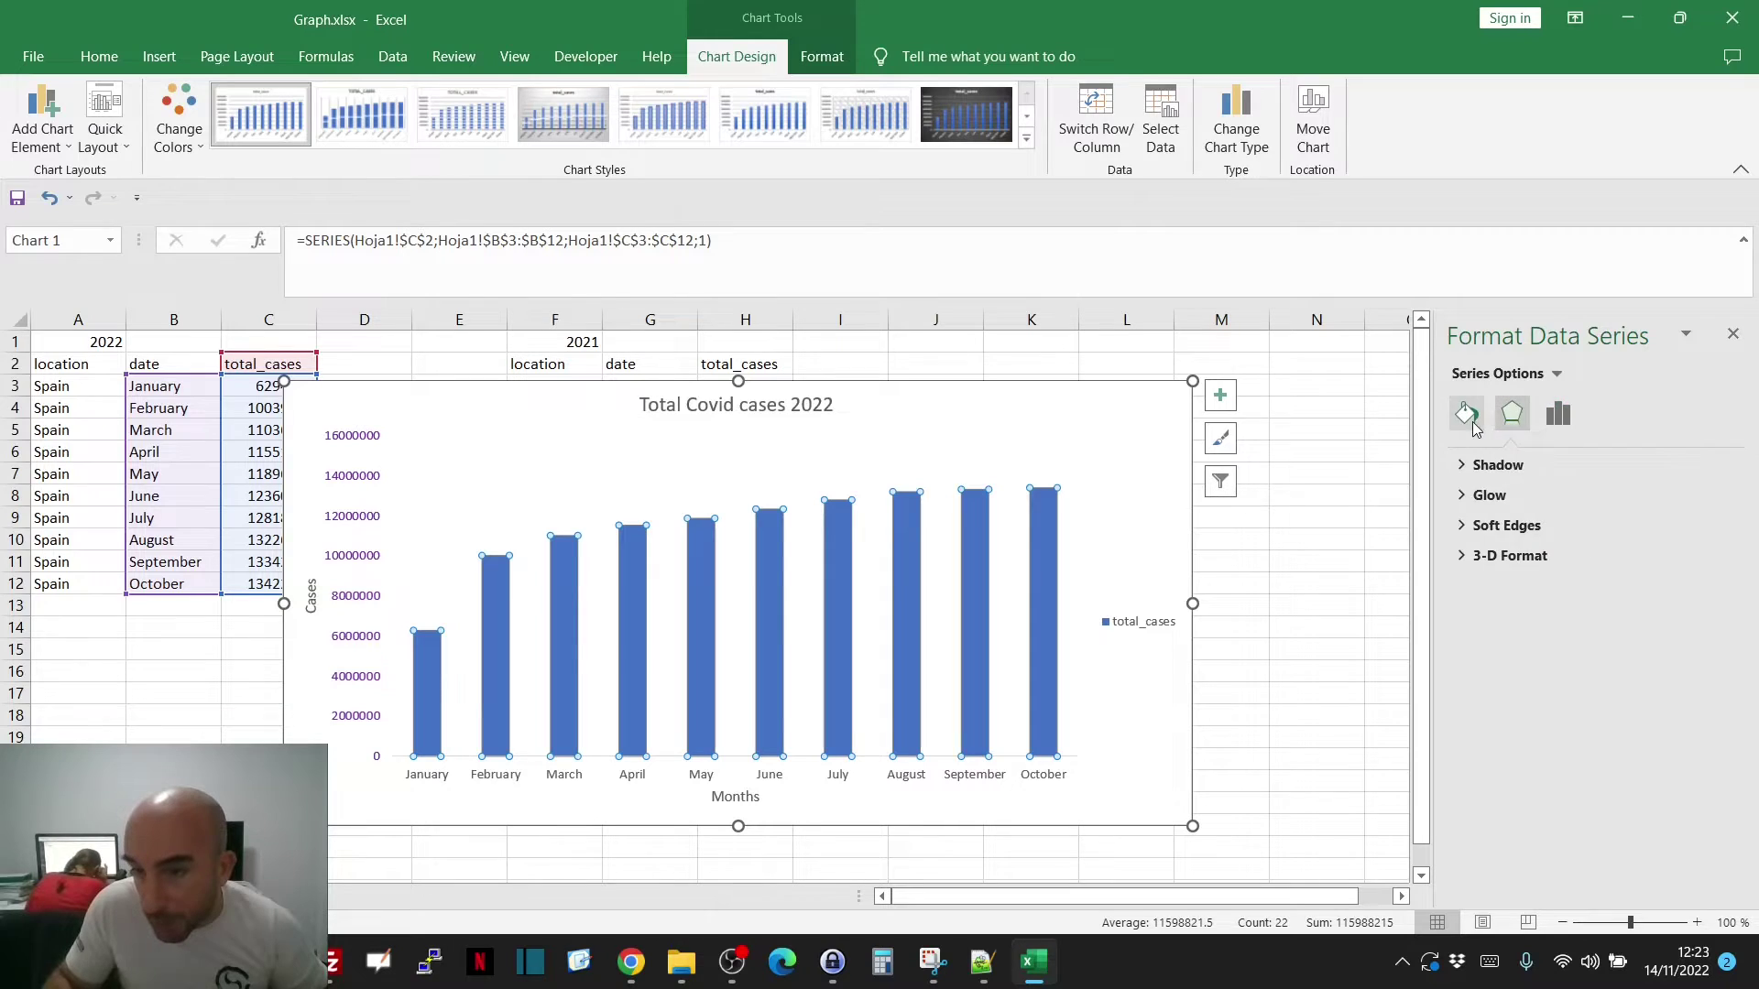
left_click(1465, 414)
left_click(1557, 414)
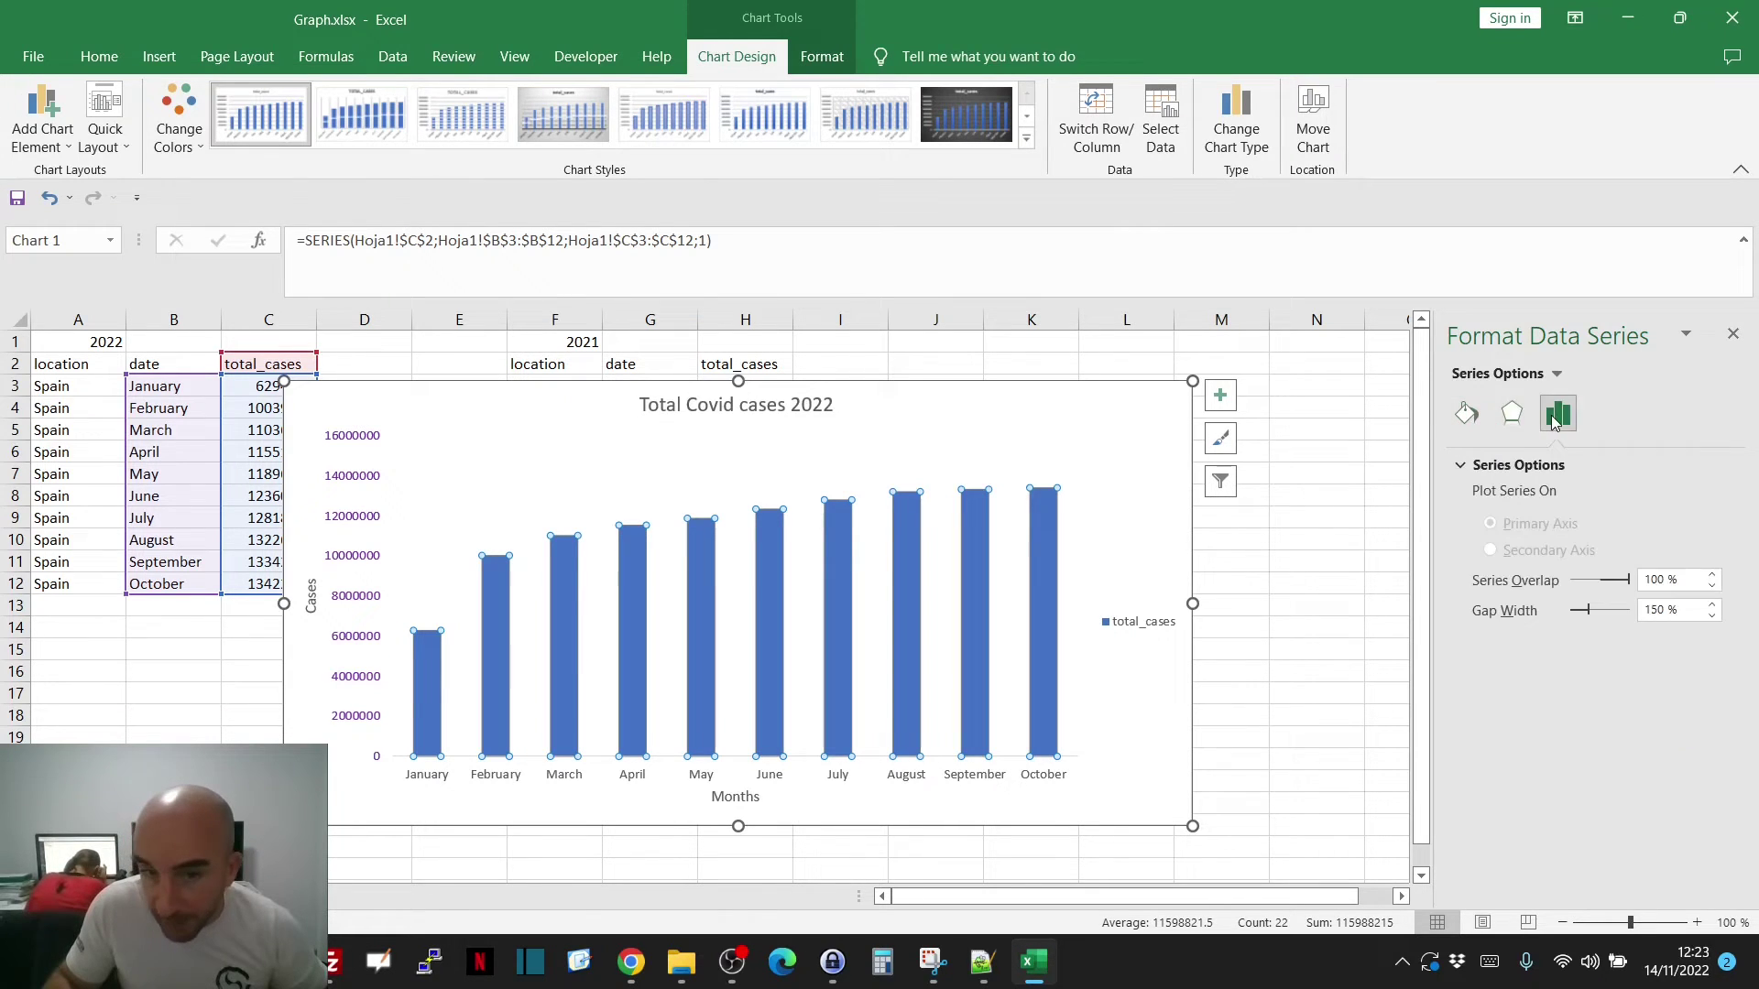
- Examine the formatting options for the chart title and the vertical axis without changing any
left_click(761, 407)
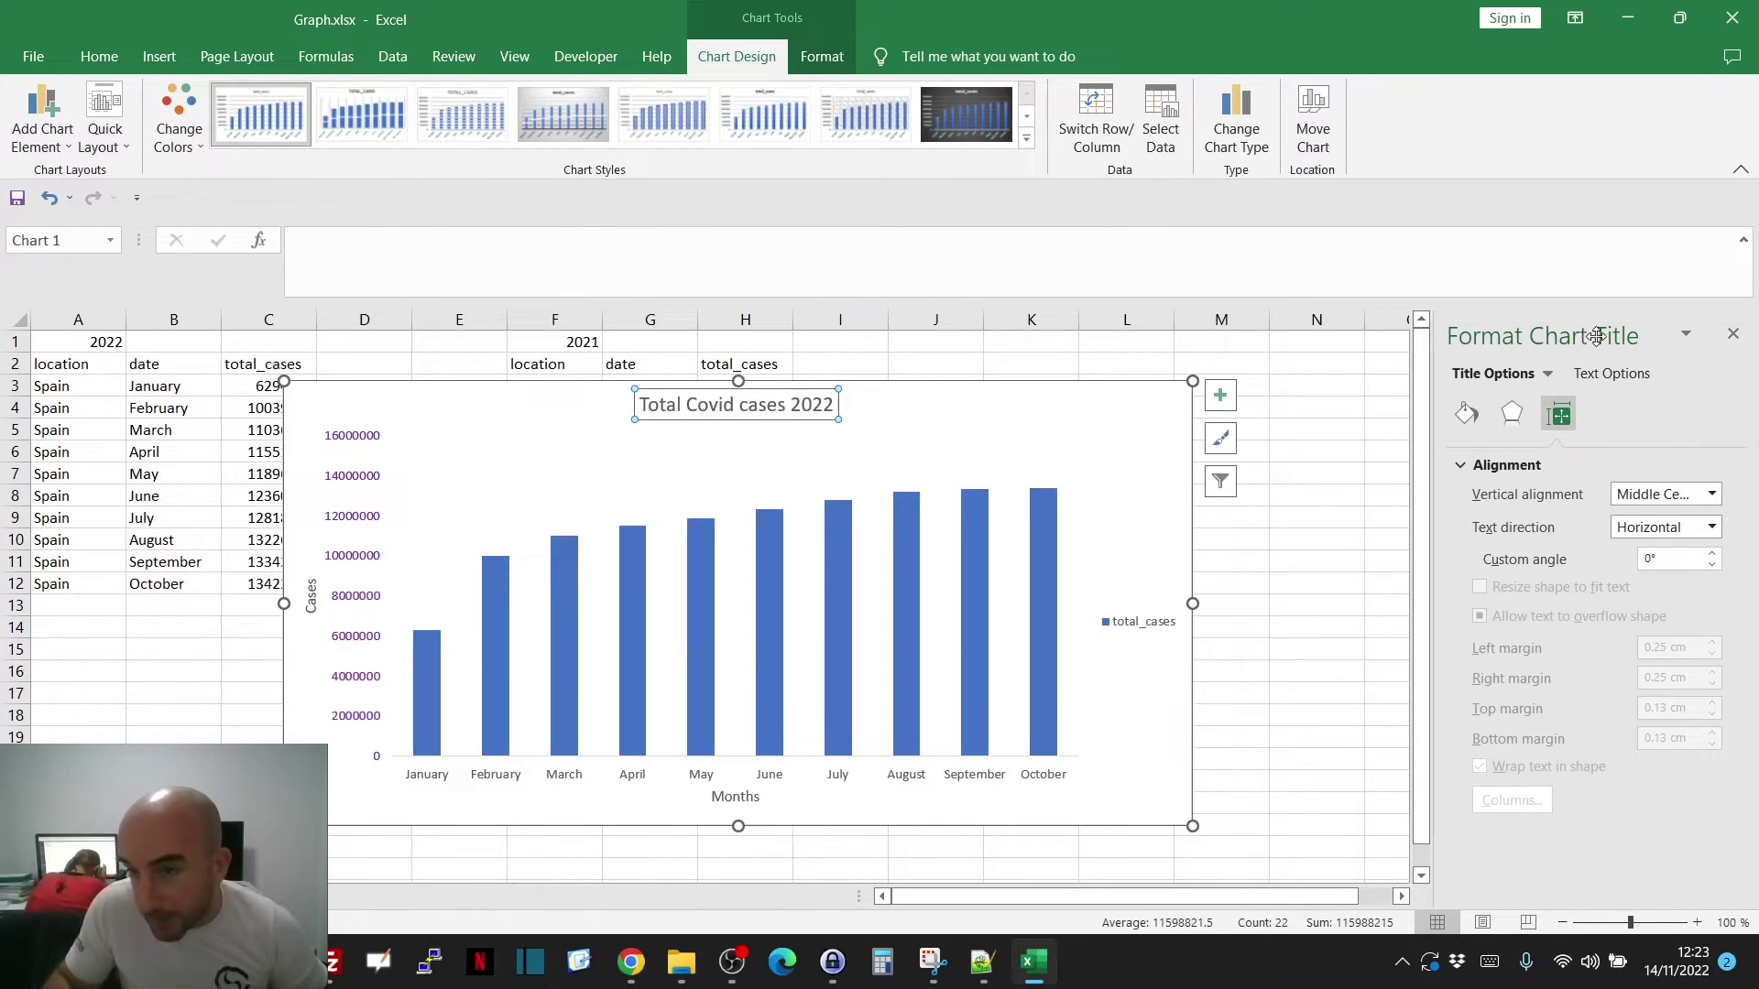
left_click(355, 524)
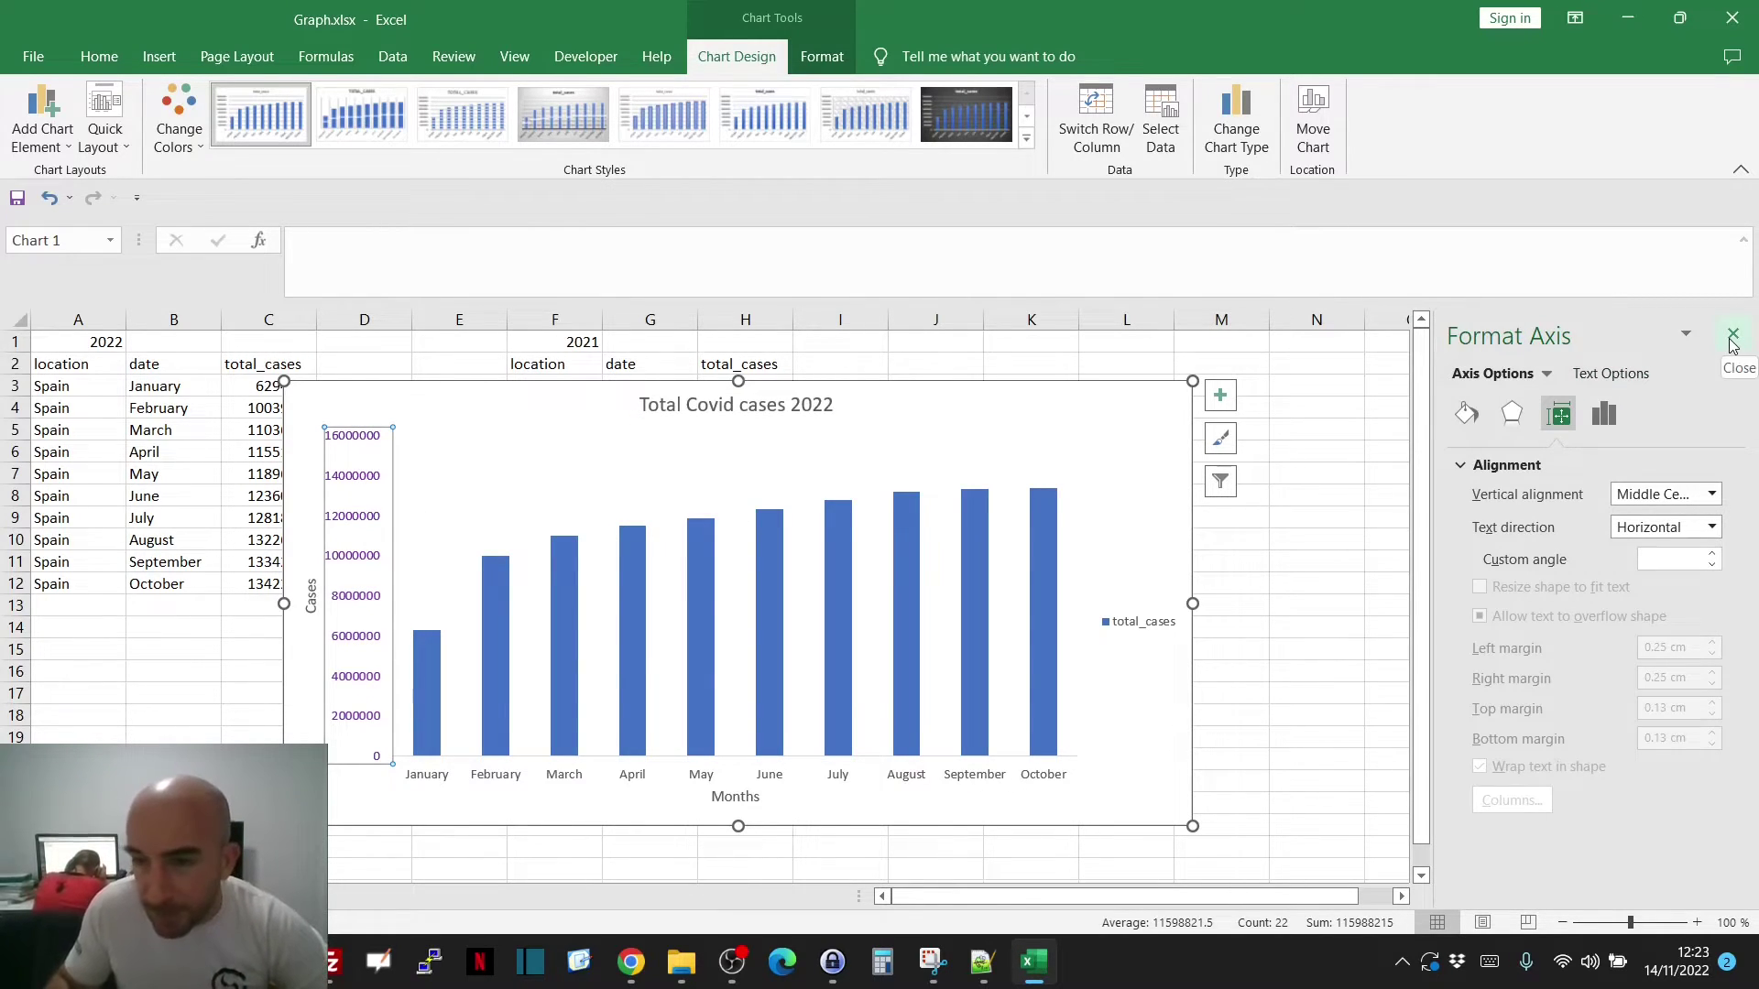
left_click(1733, 339)
right_click(362, 492)
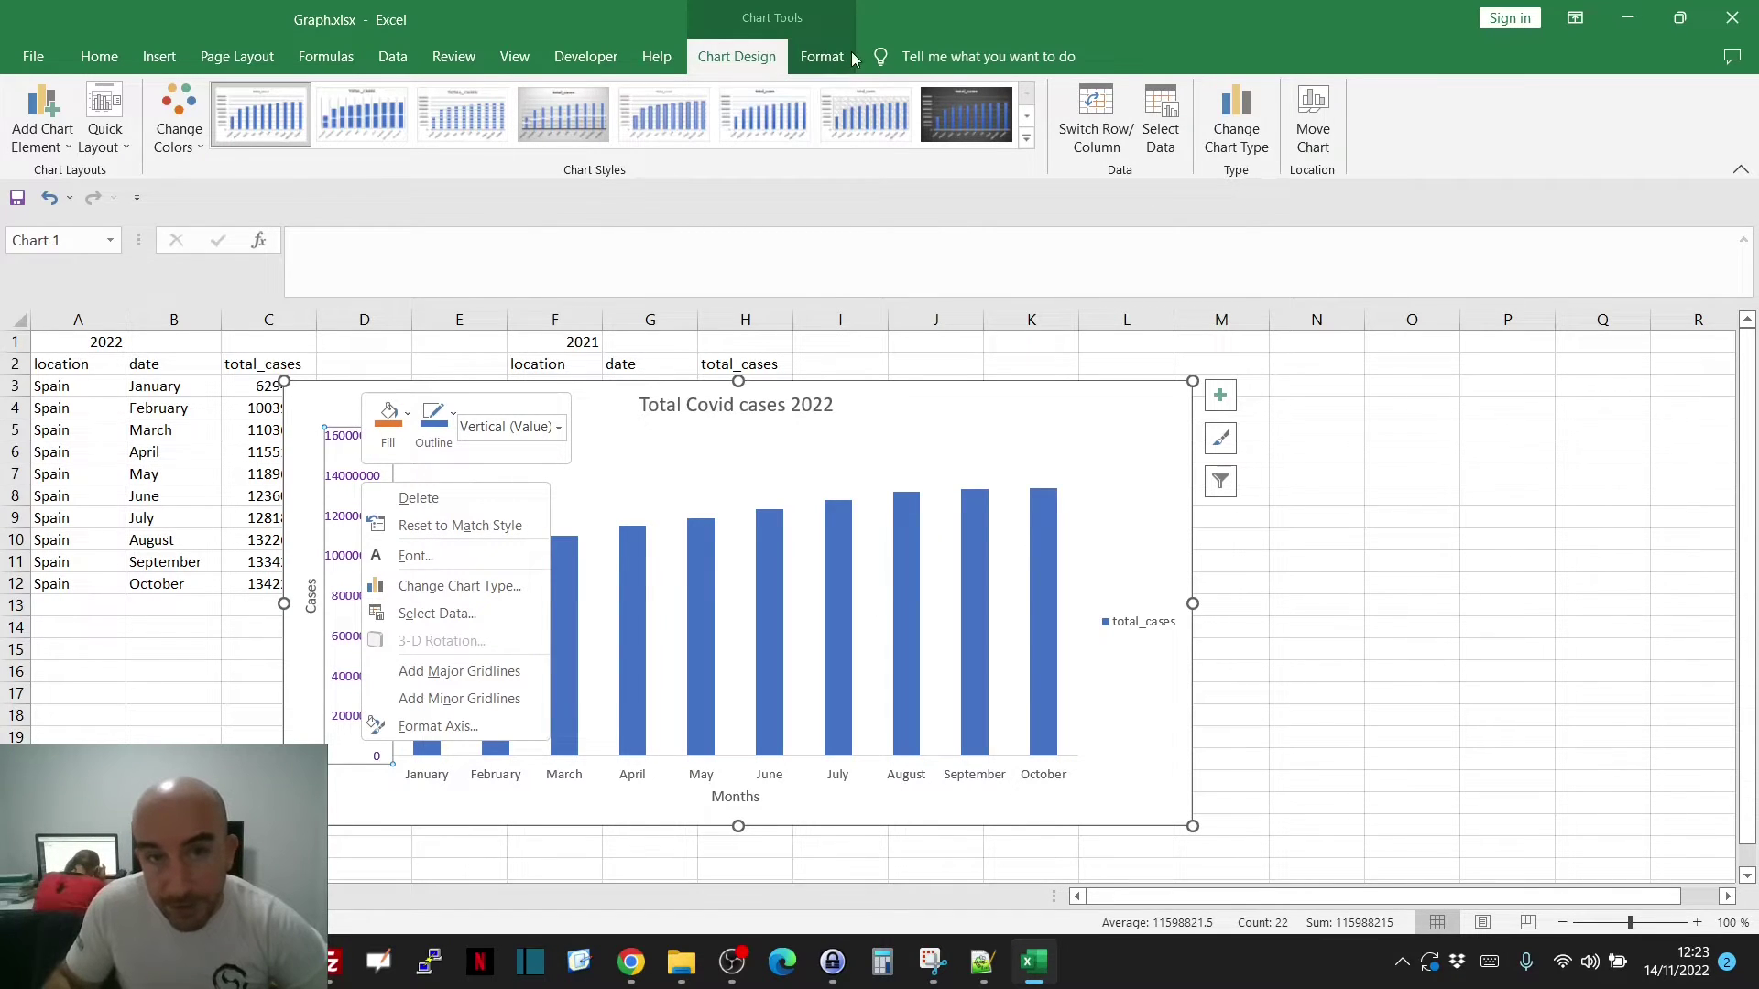
key("Escape")
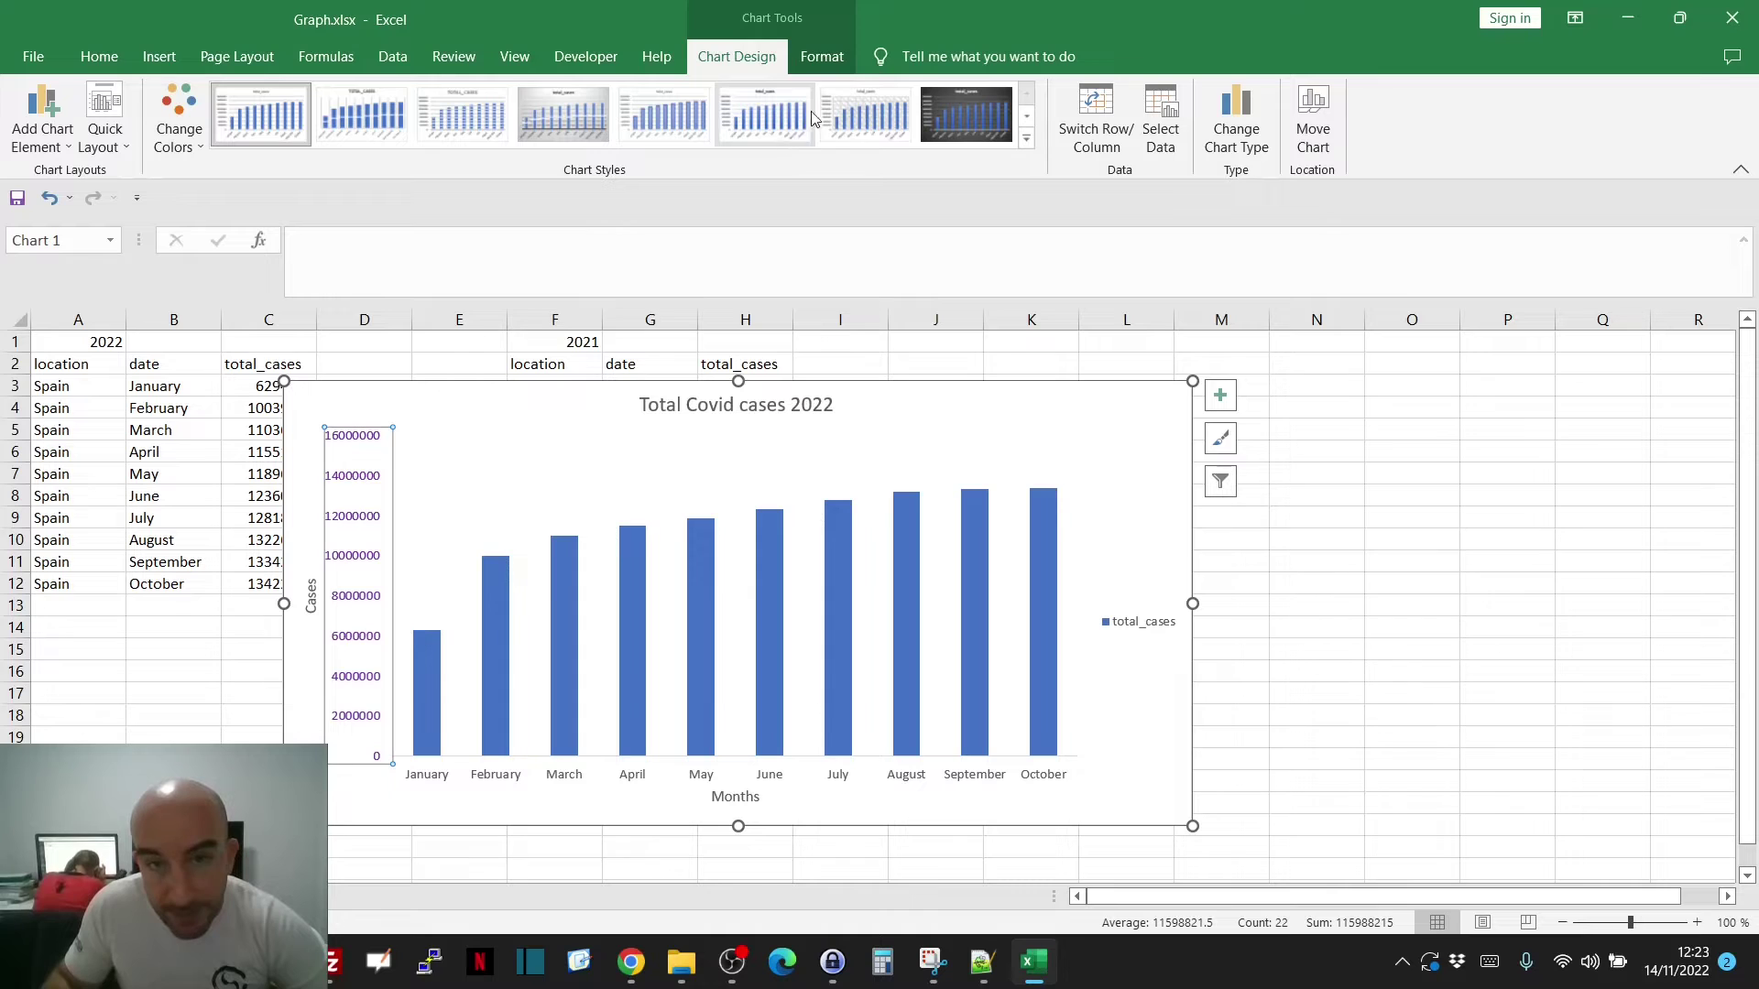
left_click(818, 58)
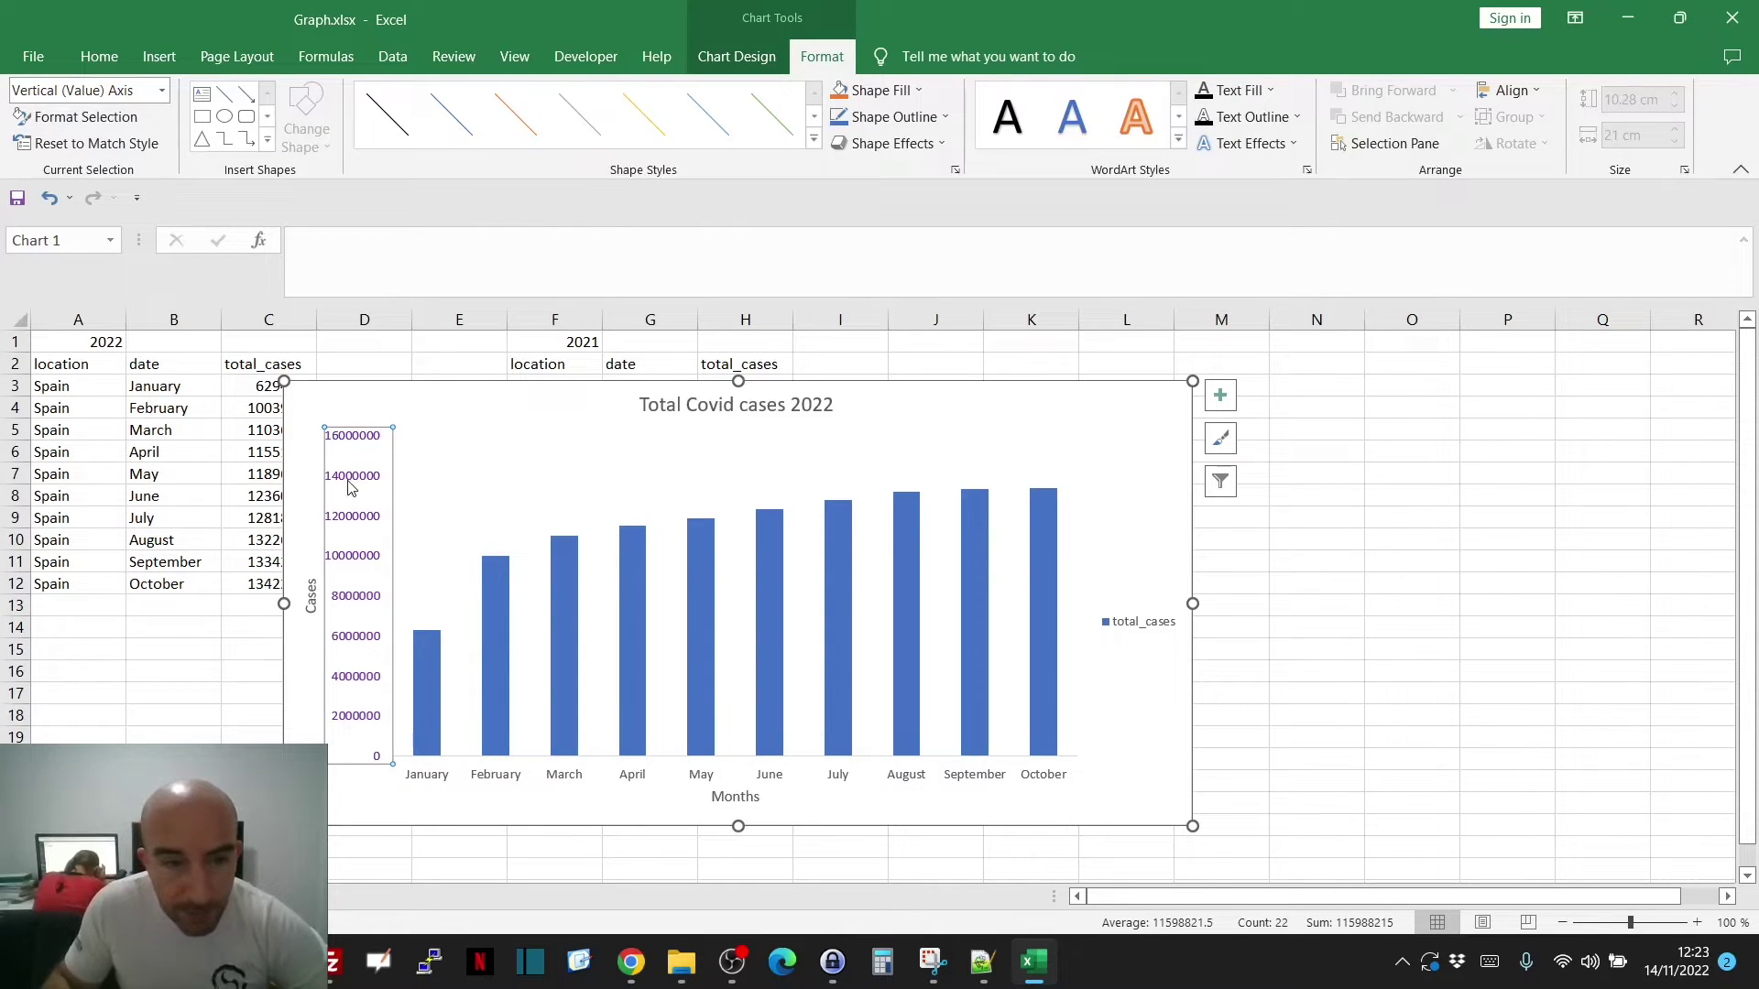
double_click(369, 479)
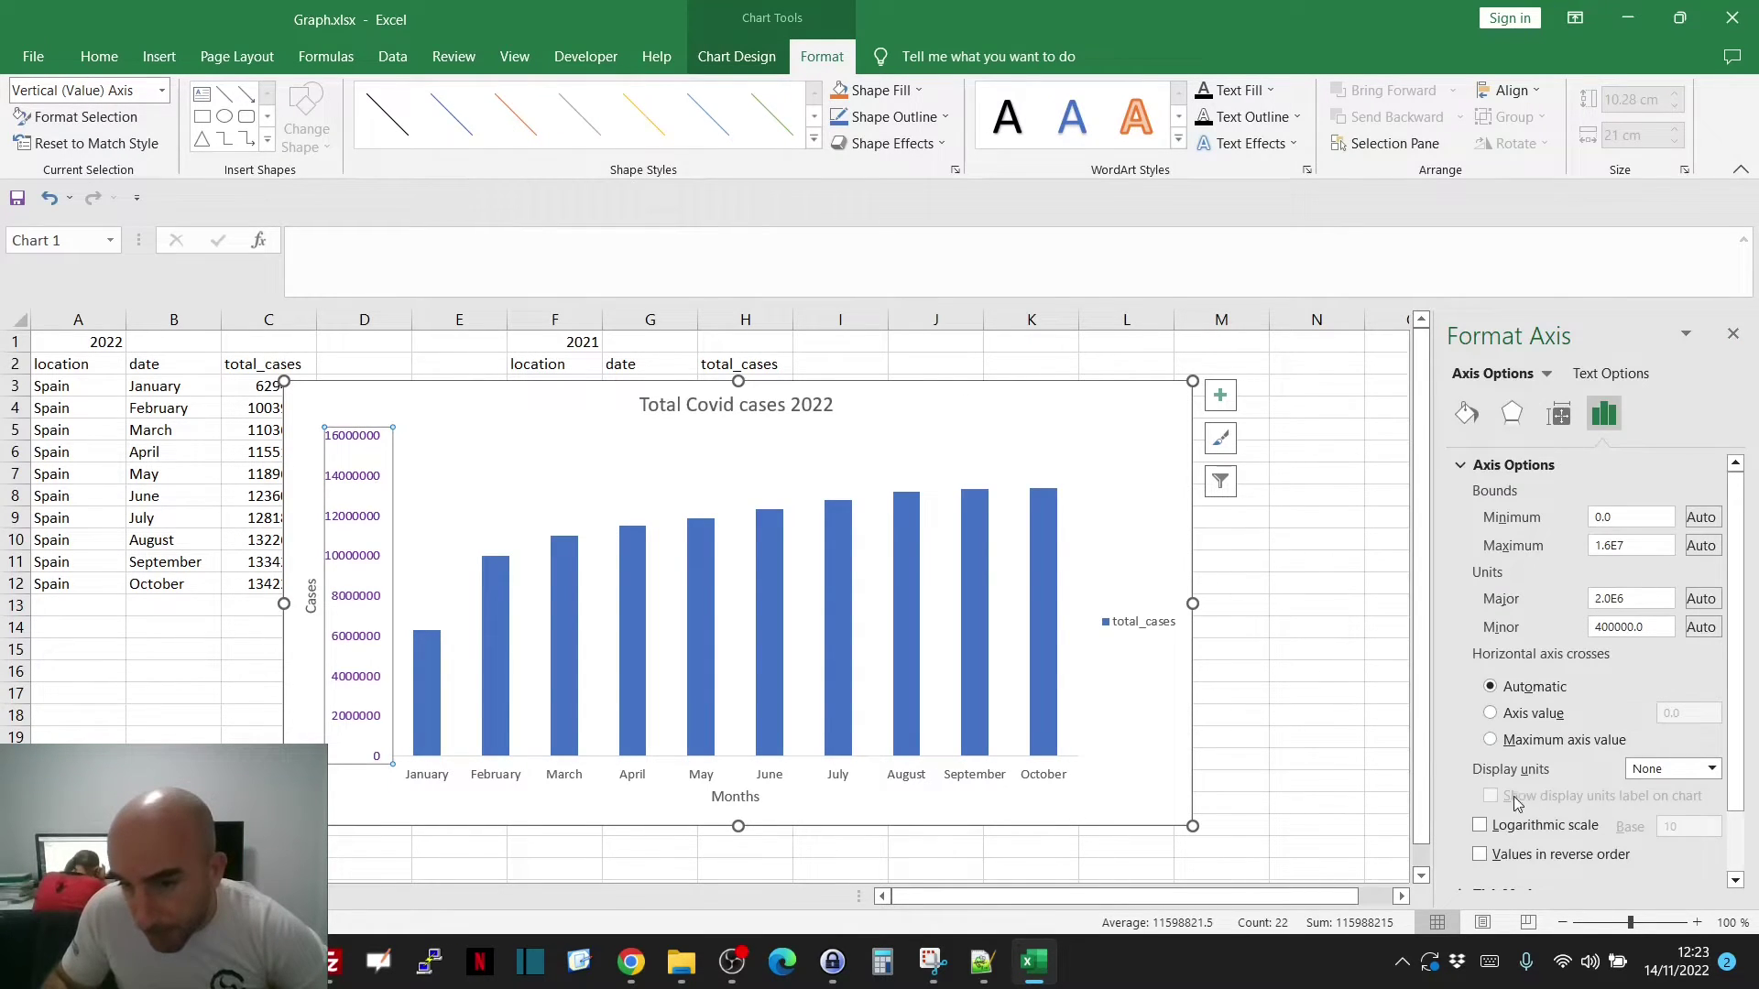
left_click(1098, 566)
left_click(1734, 335)
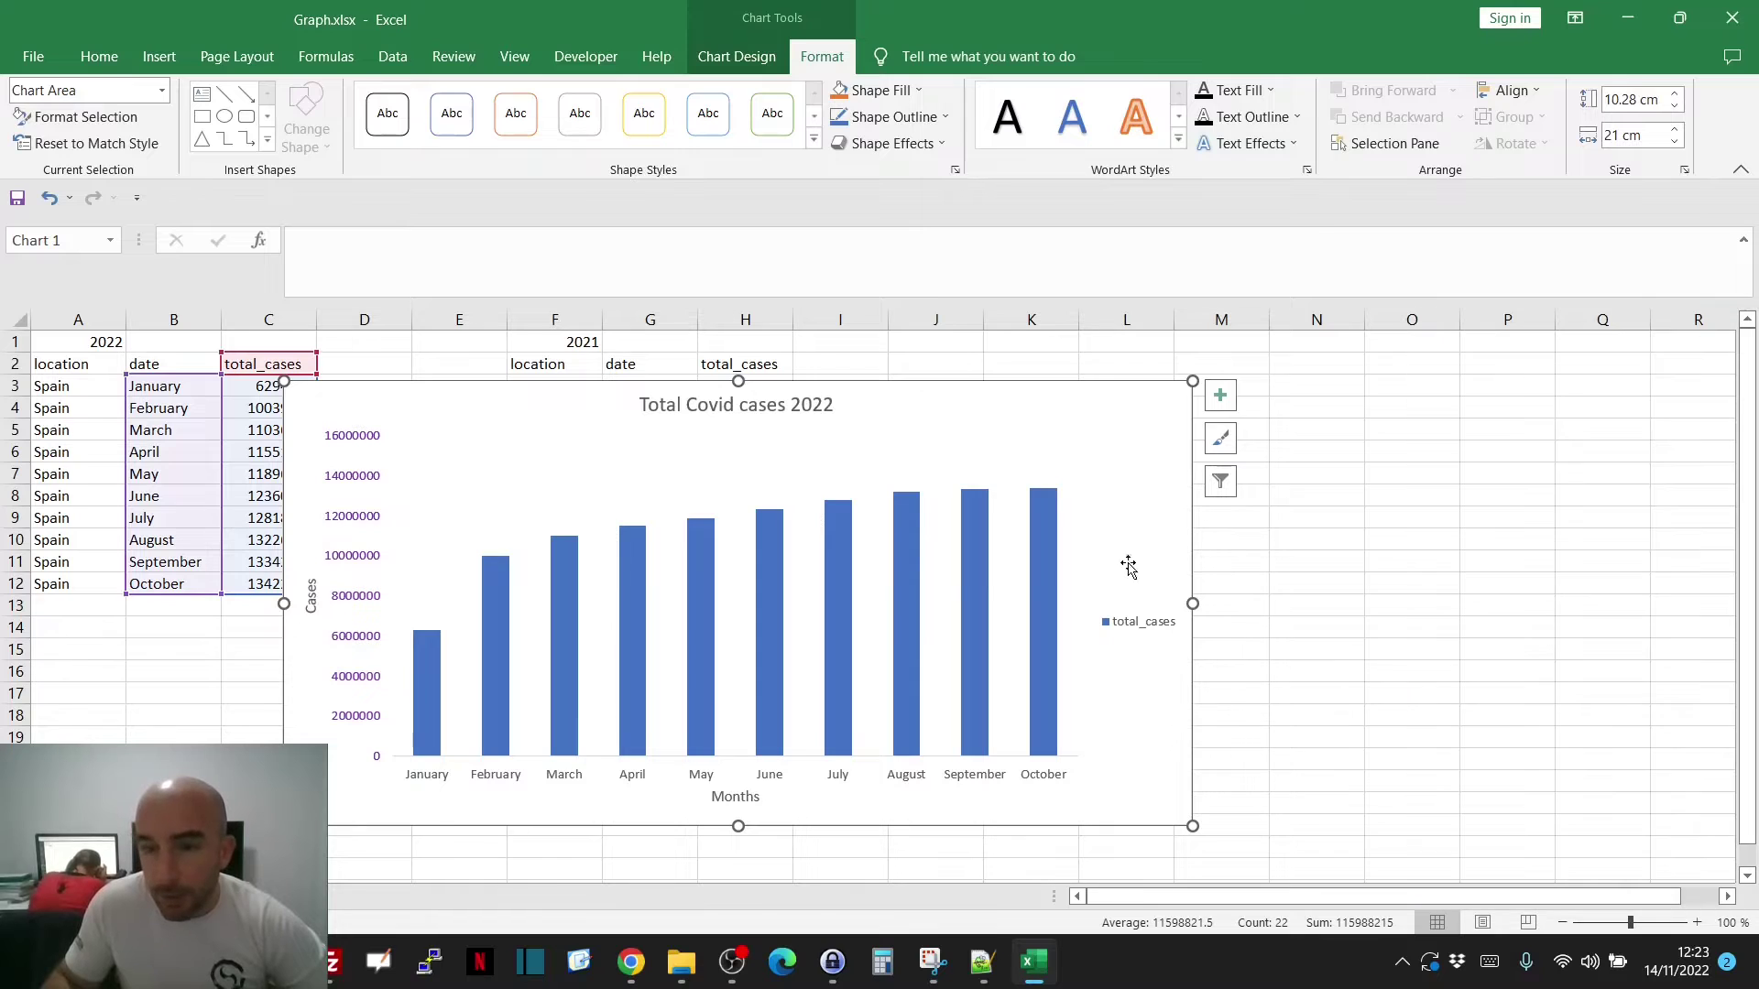
- Try the 3-D stacked column chart type on the Covid cases chart and undo the change
left_click(941, 449)
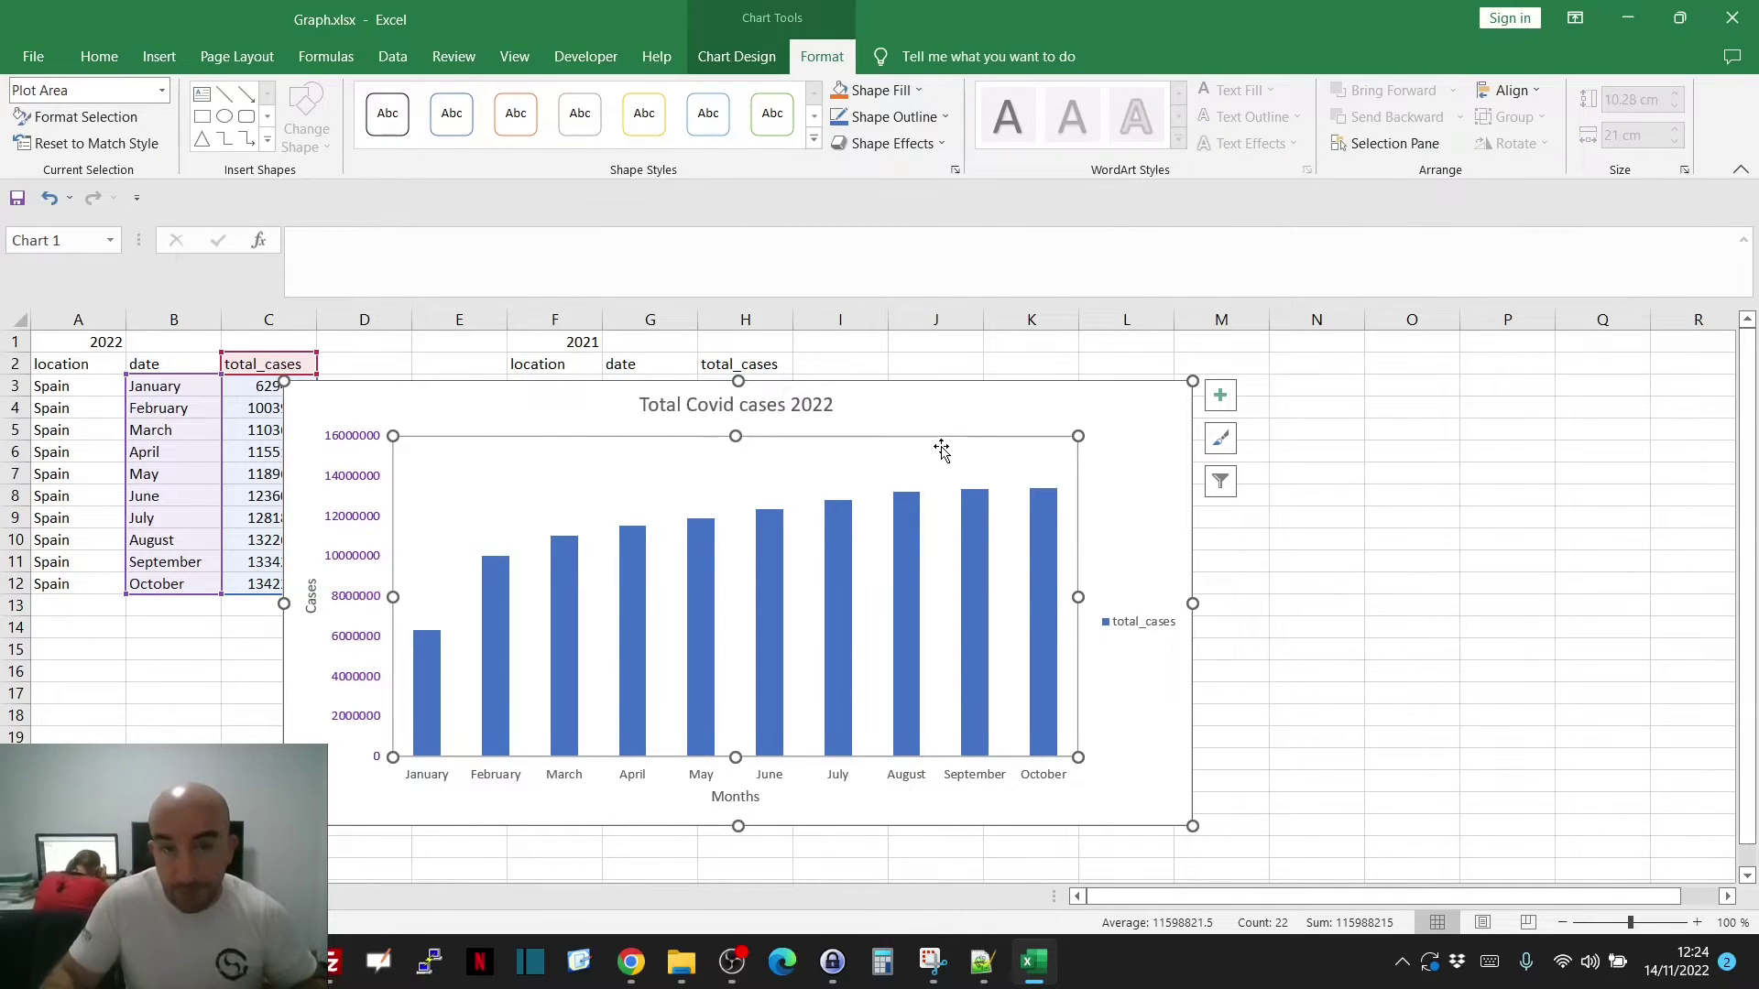
left_click(400, 63)
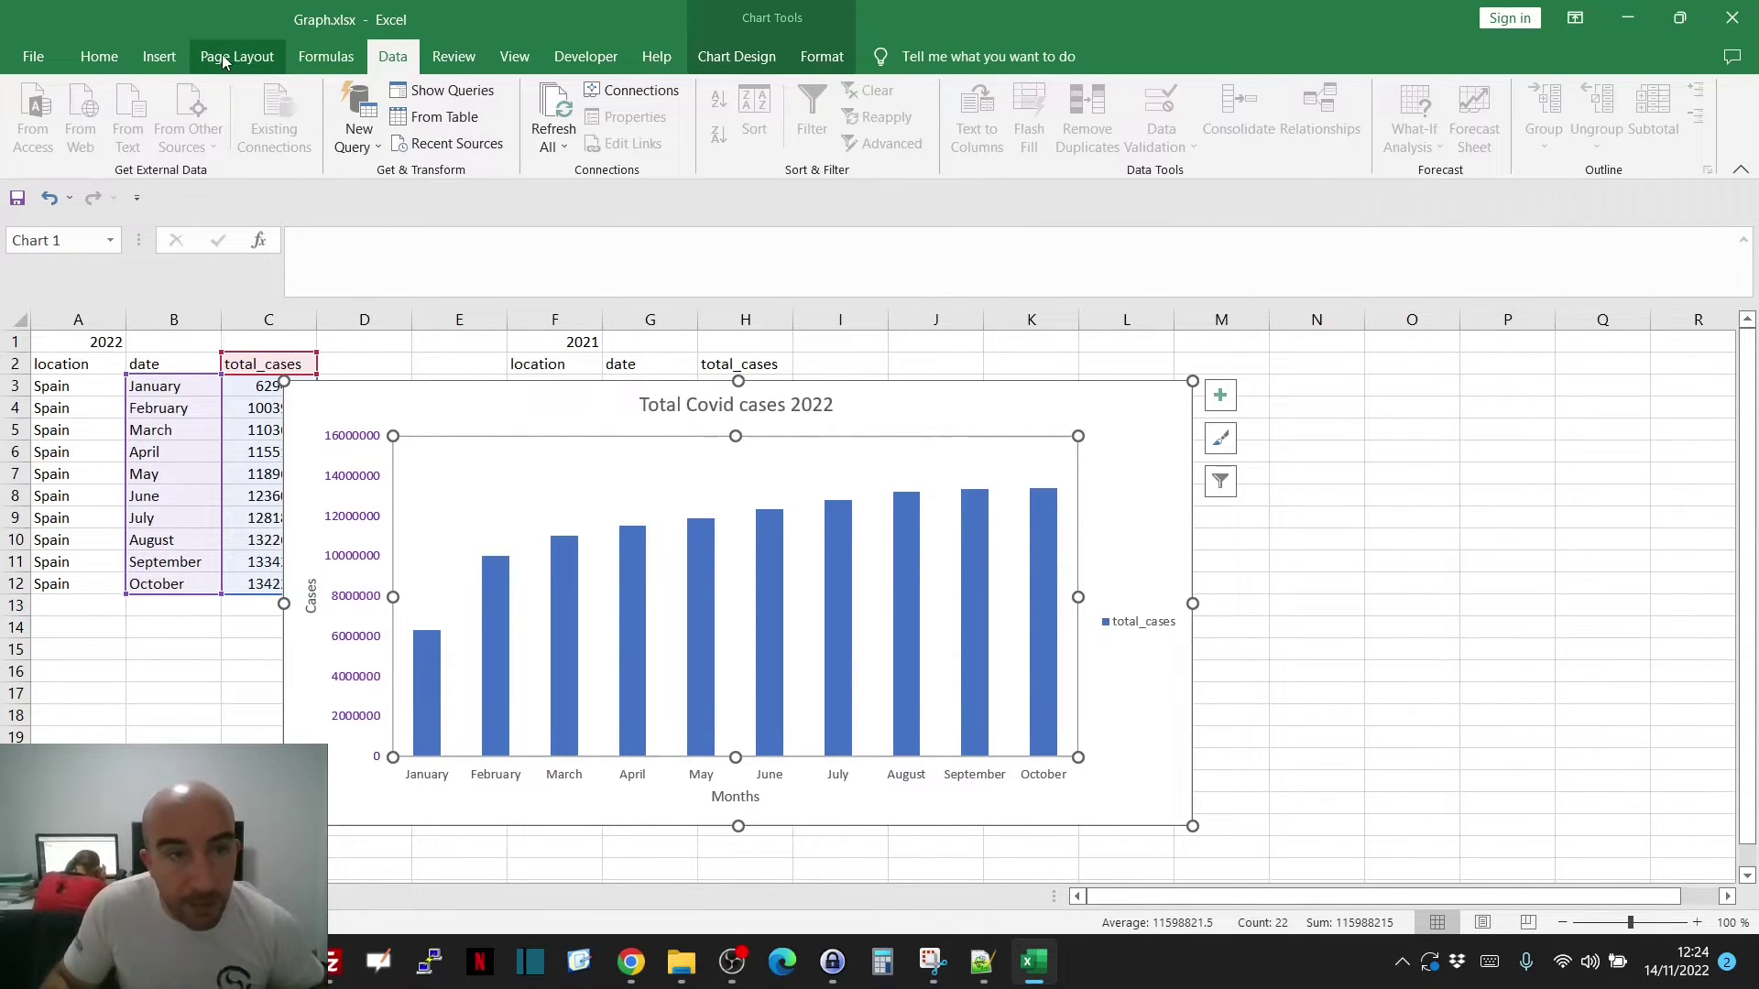
left_click(156, 60)
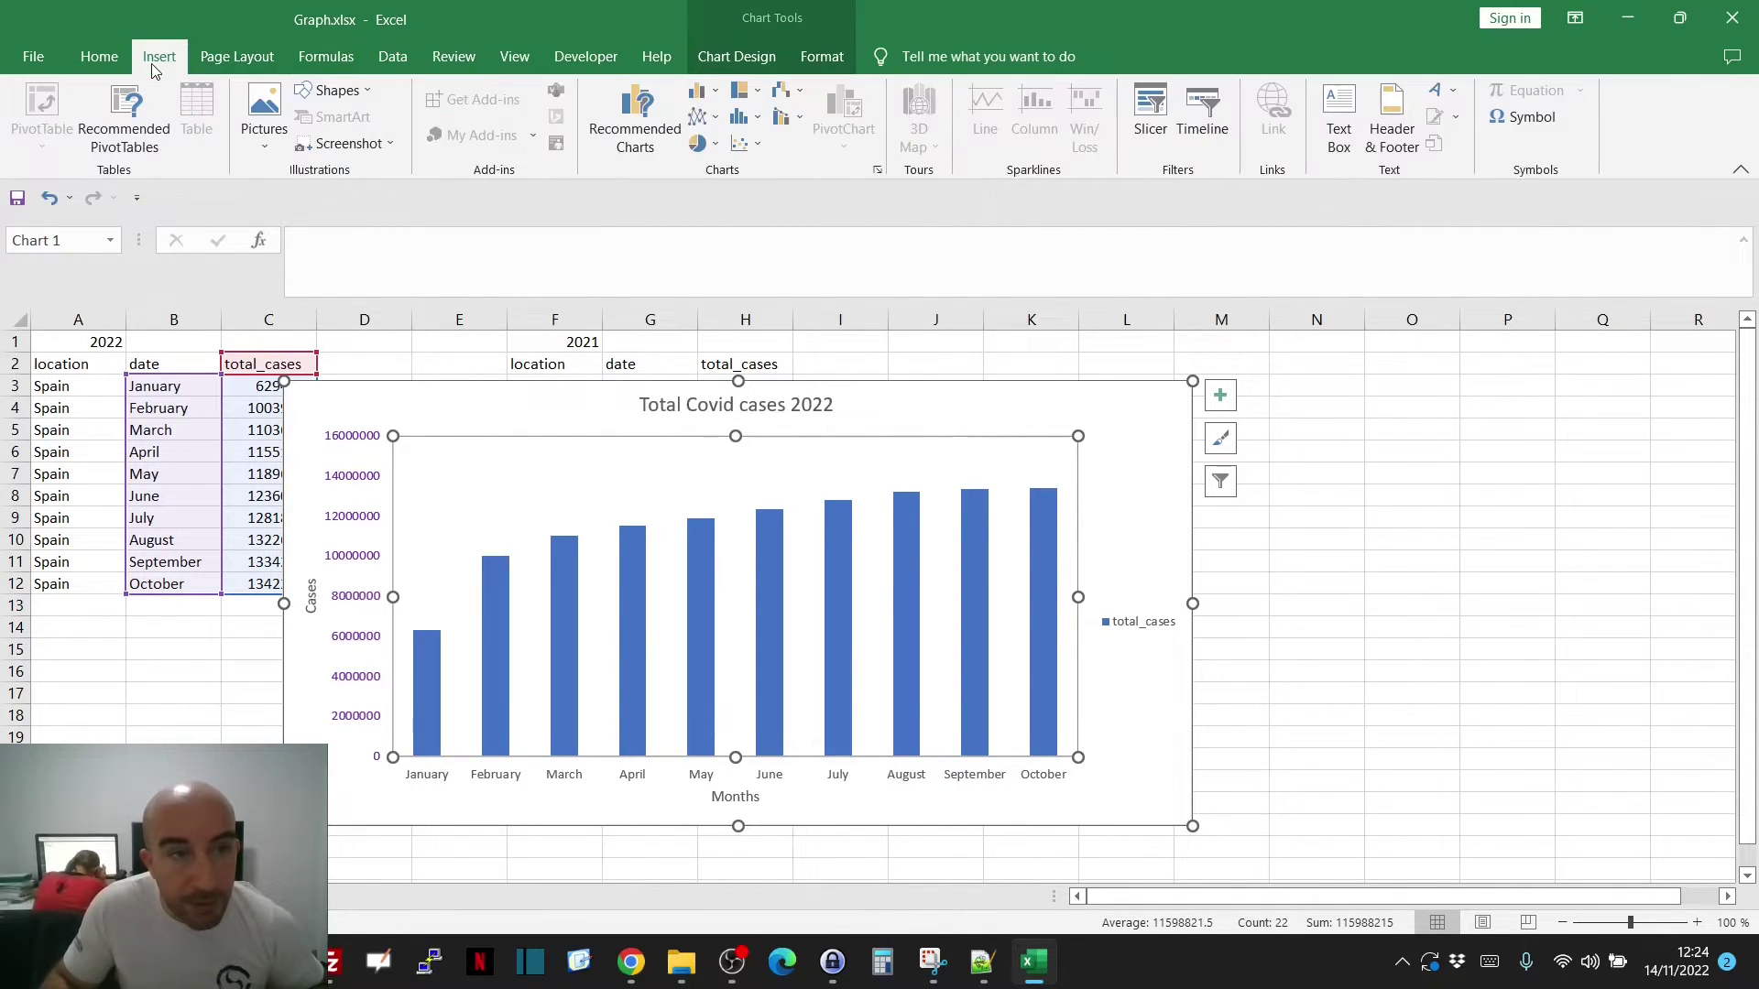
left_click(700, 117)
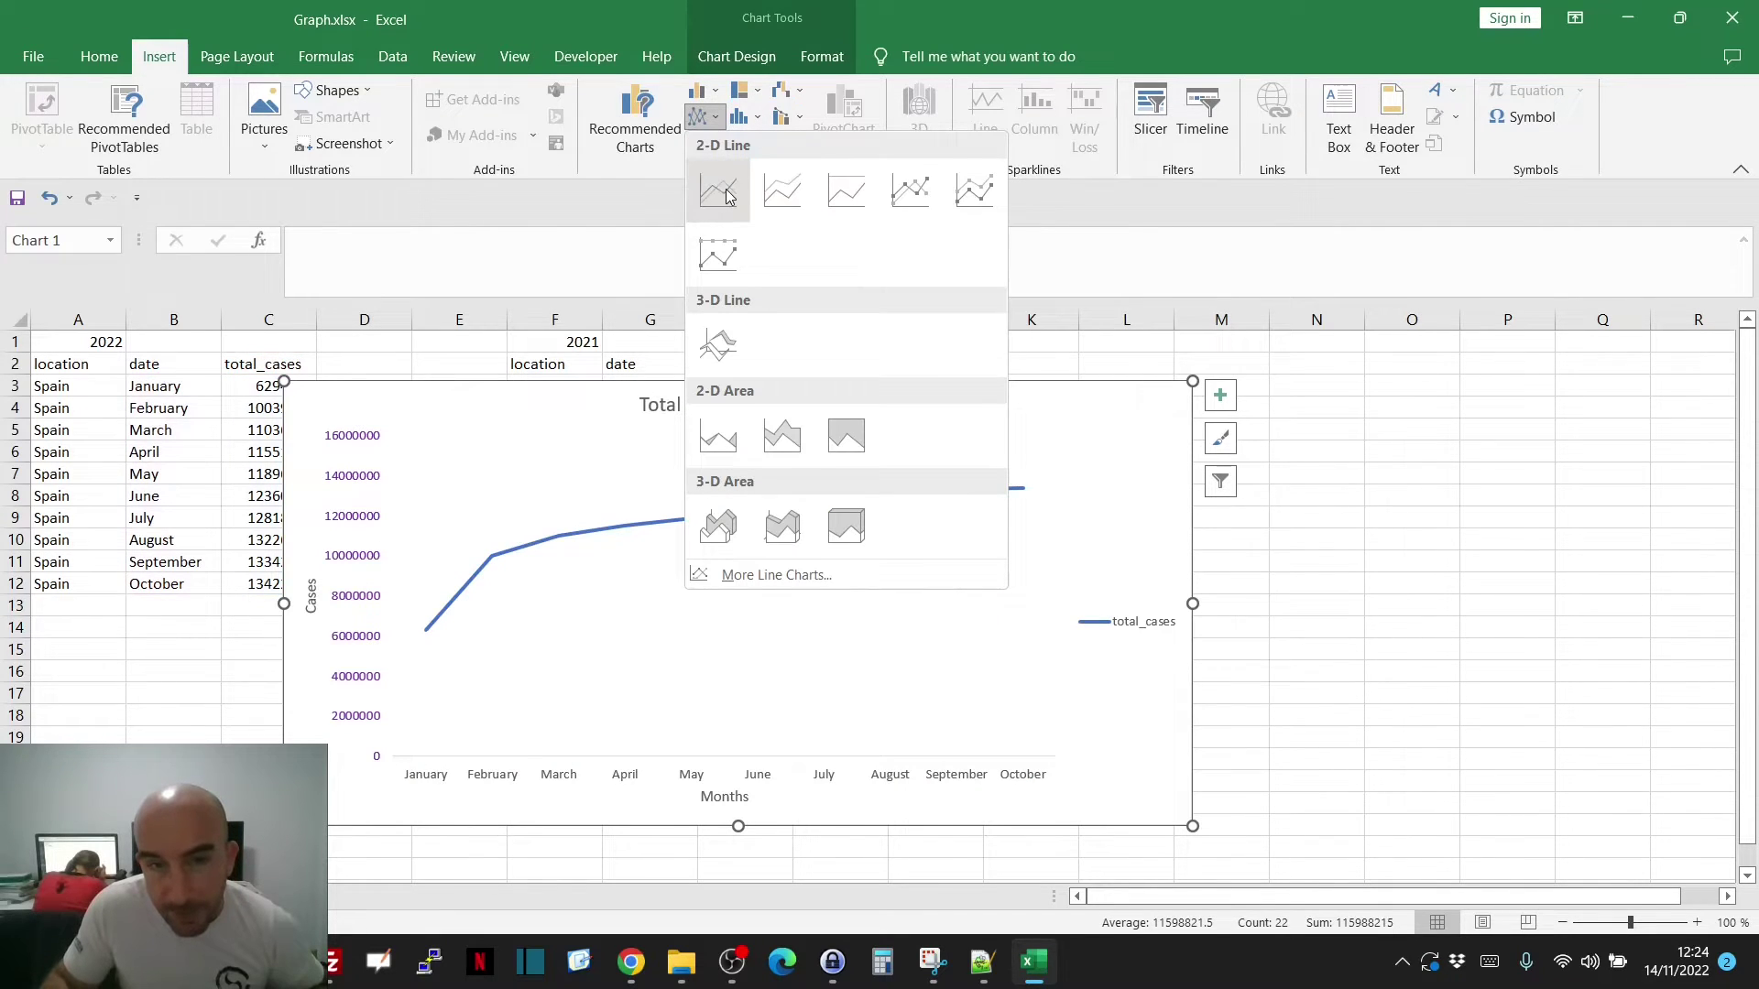
left_click(714, 95)
left_click(714, 92)
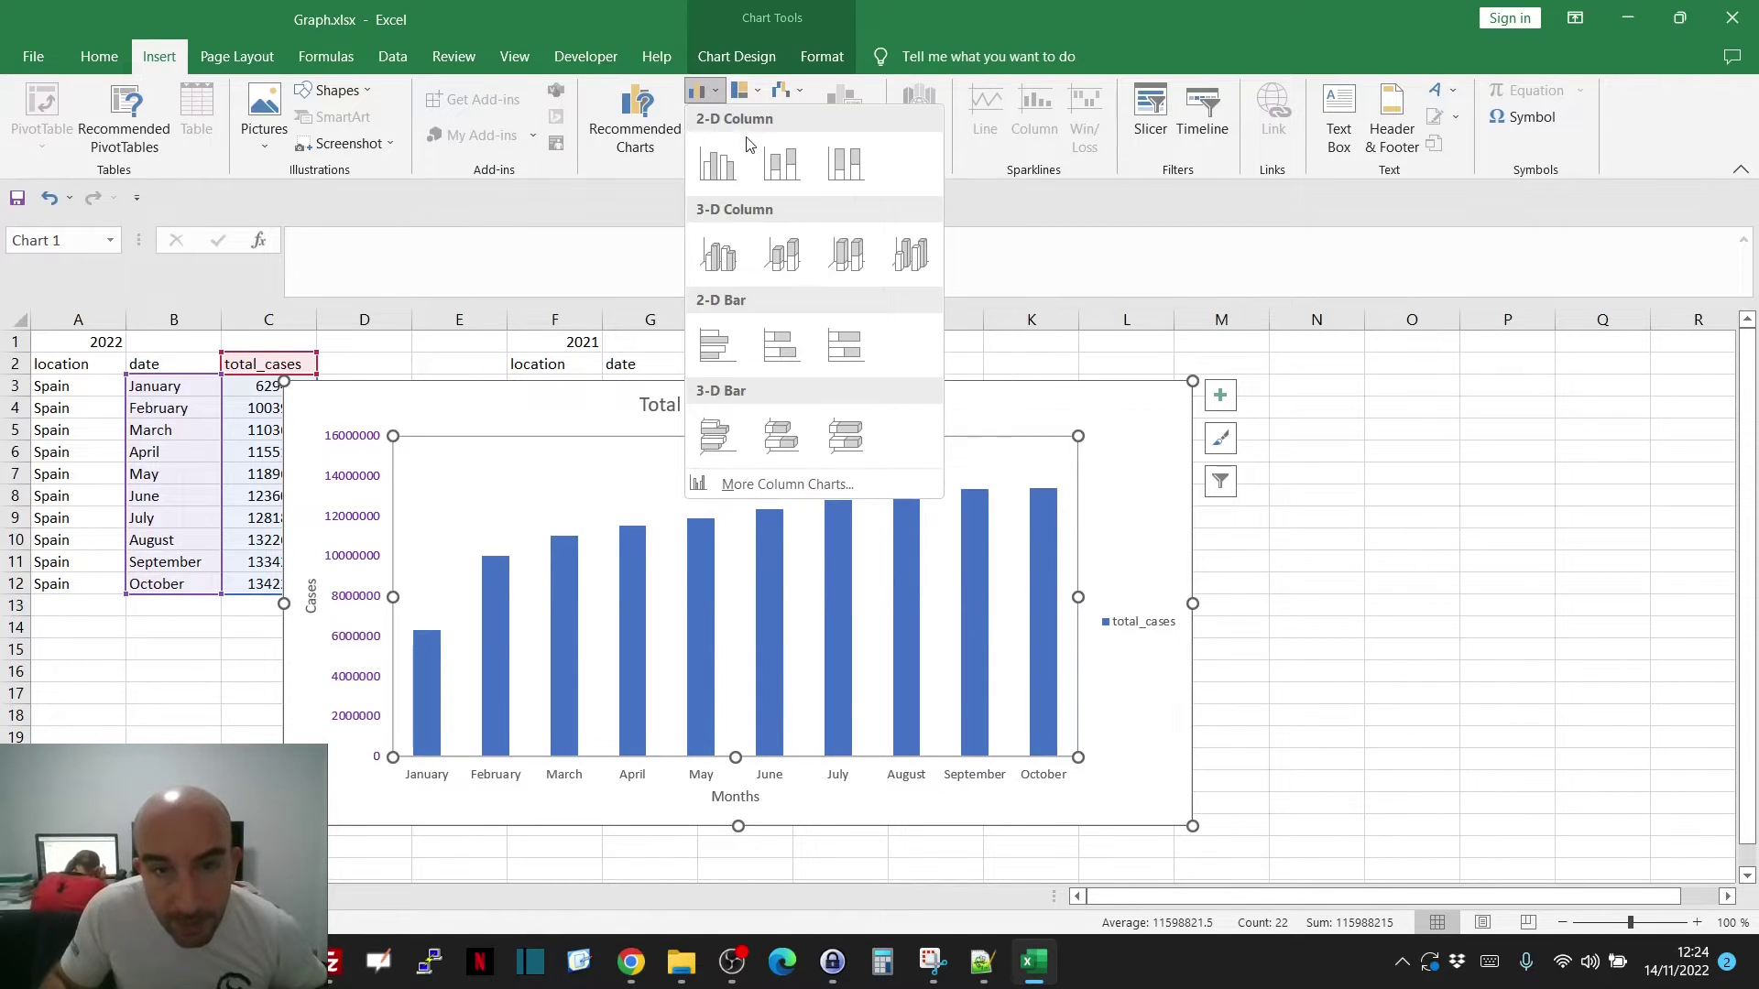
left_click(769, 264)
left_click(1289, 606)
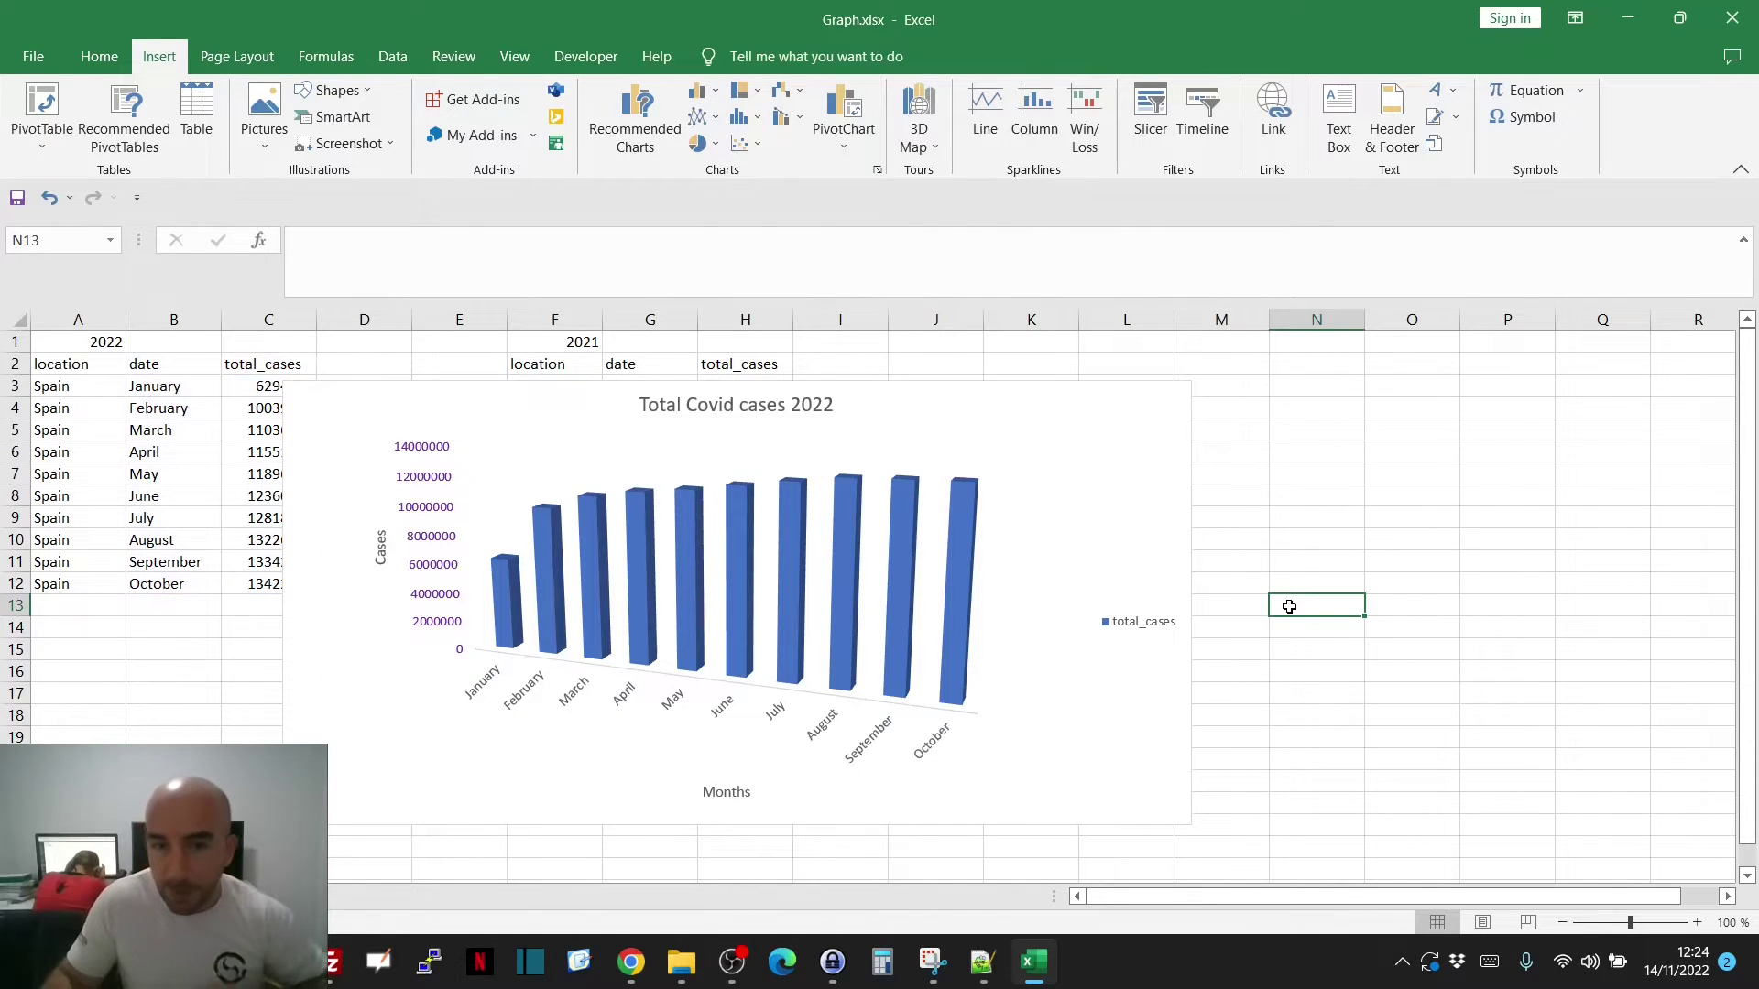
key("ctrl+z")
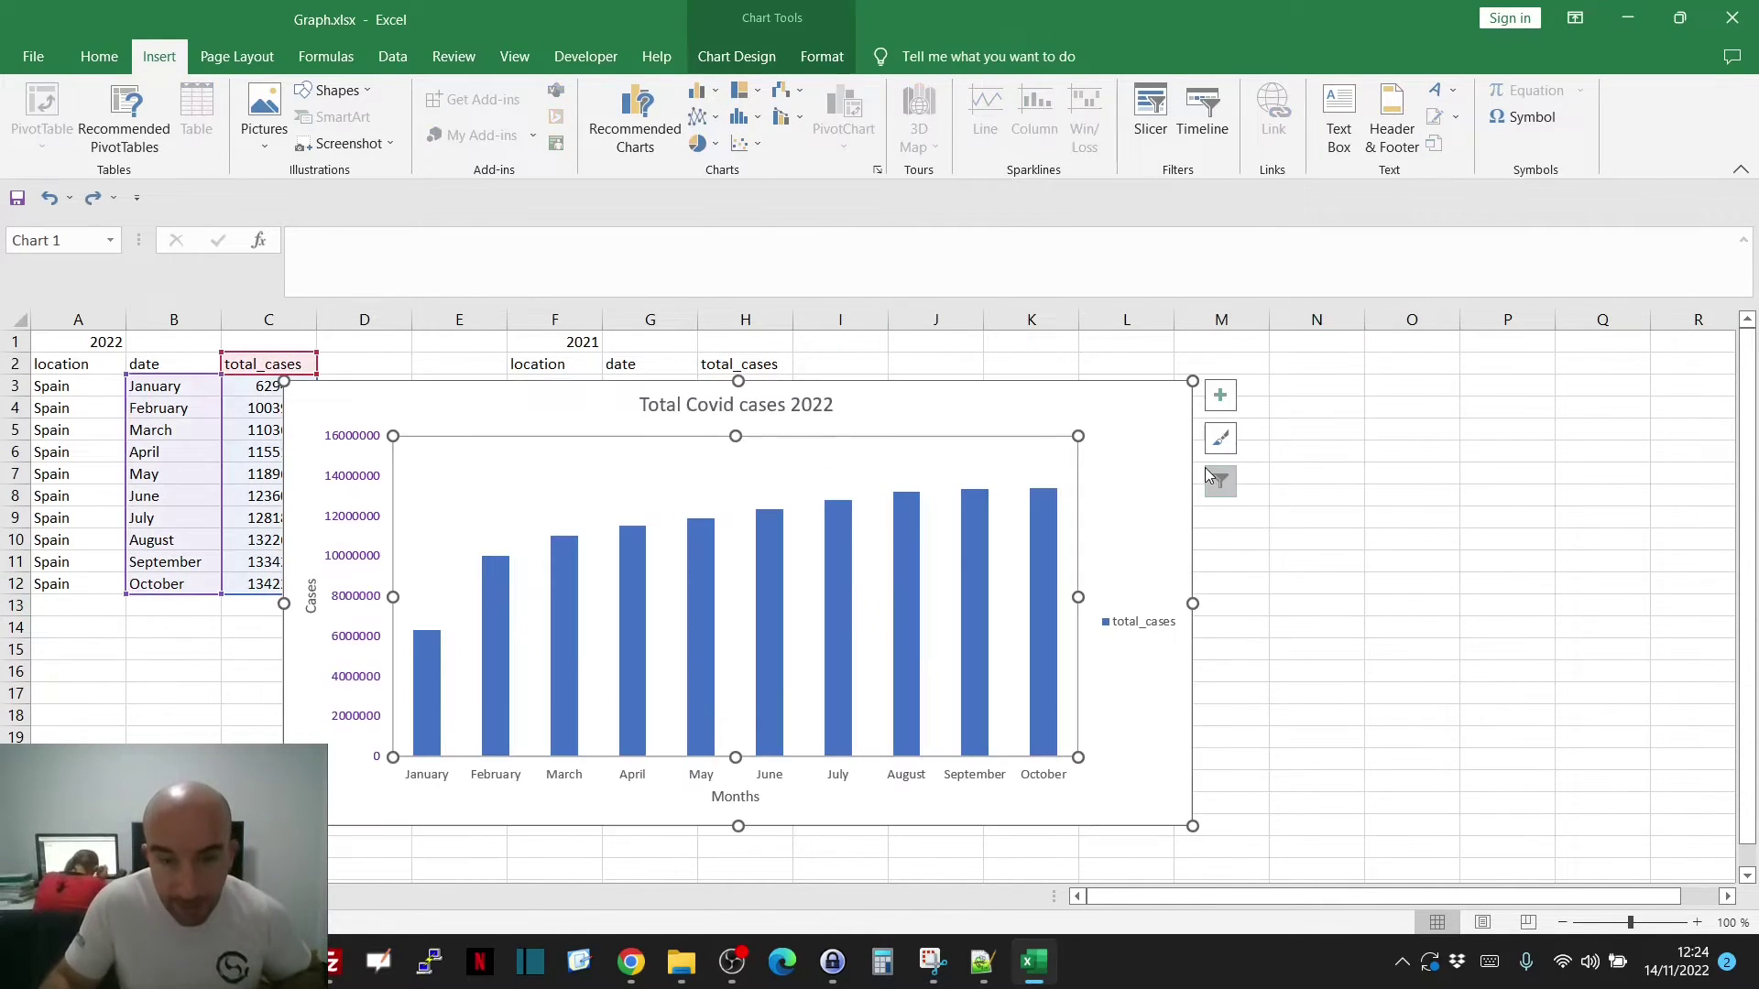
right_click(1147, 513)
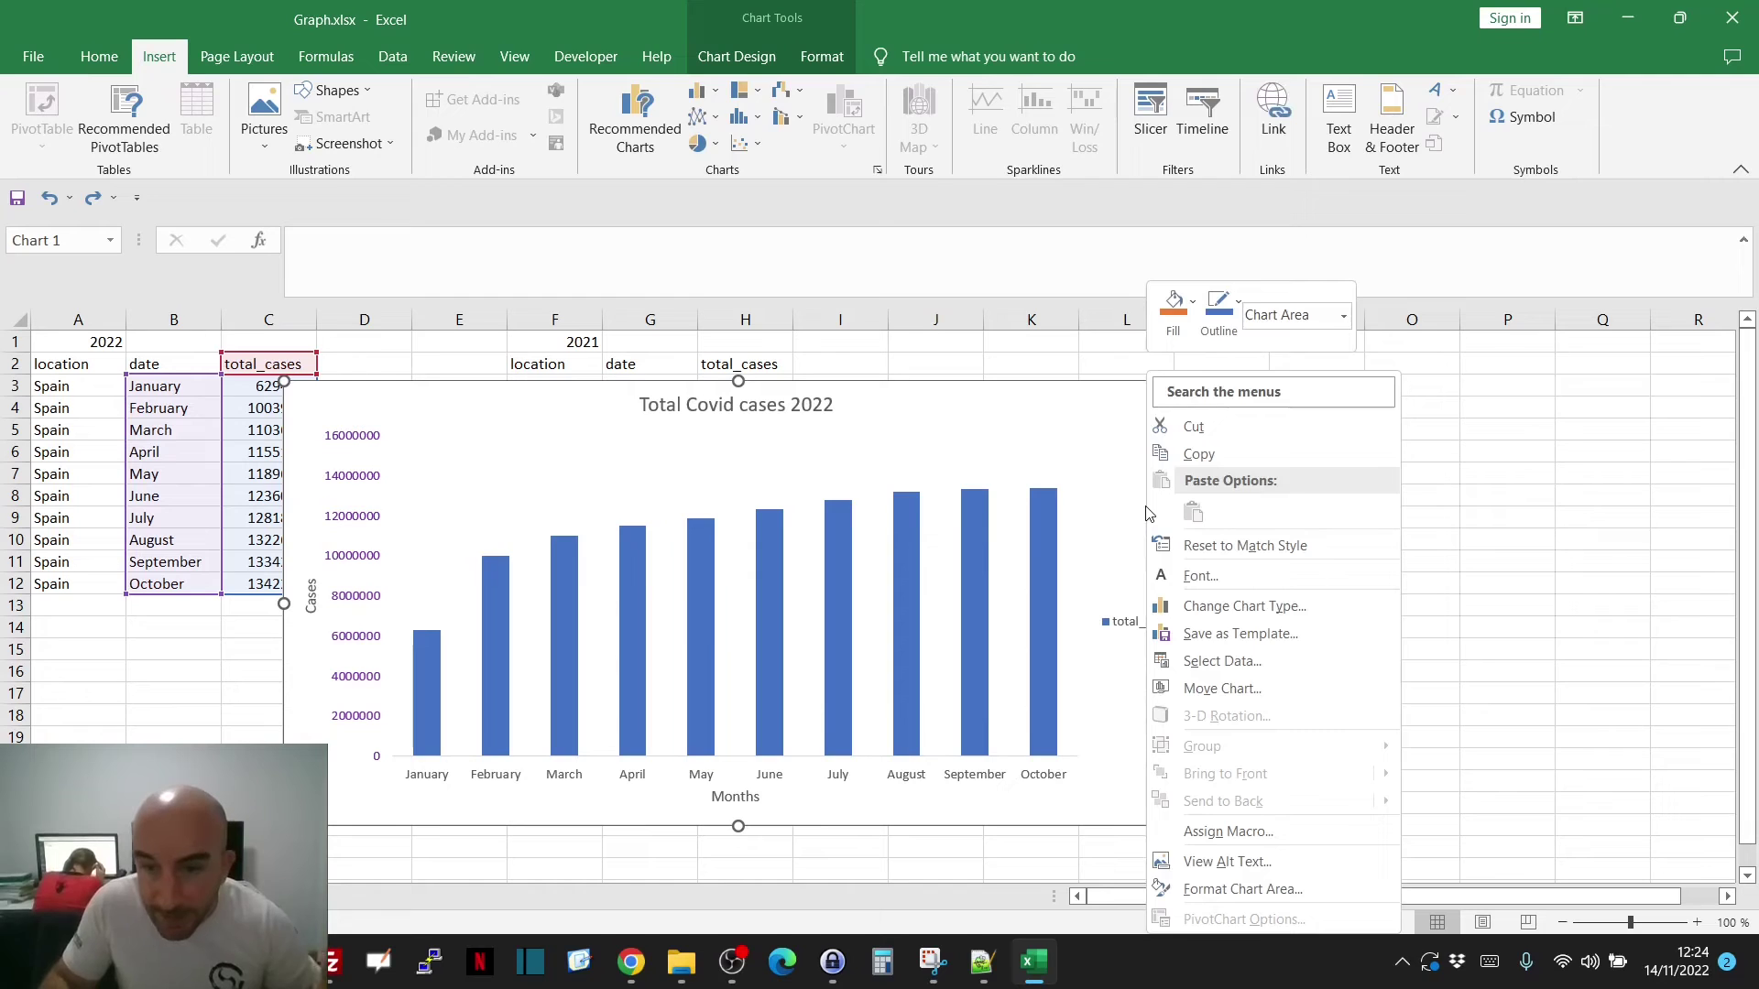
left_click(1079, 445)
right_click(1078, 444)
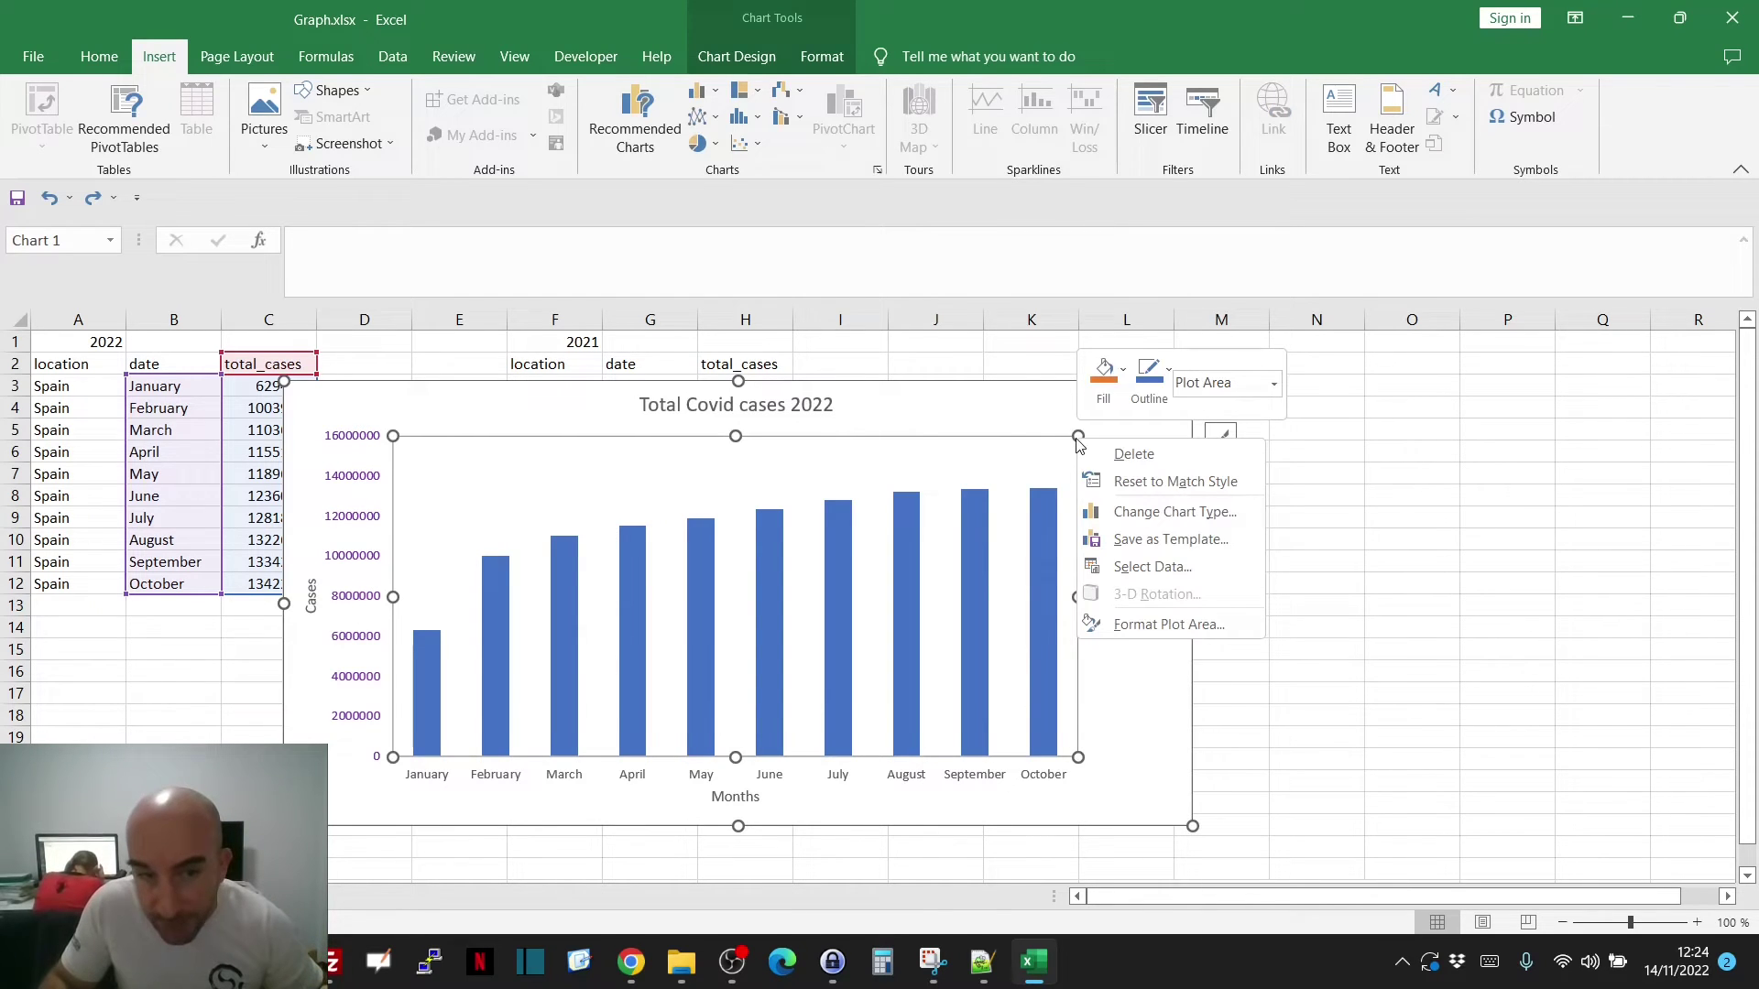
left_click(507, 408)
right_click(346, 400)
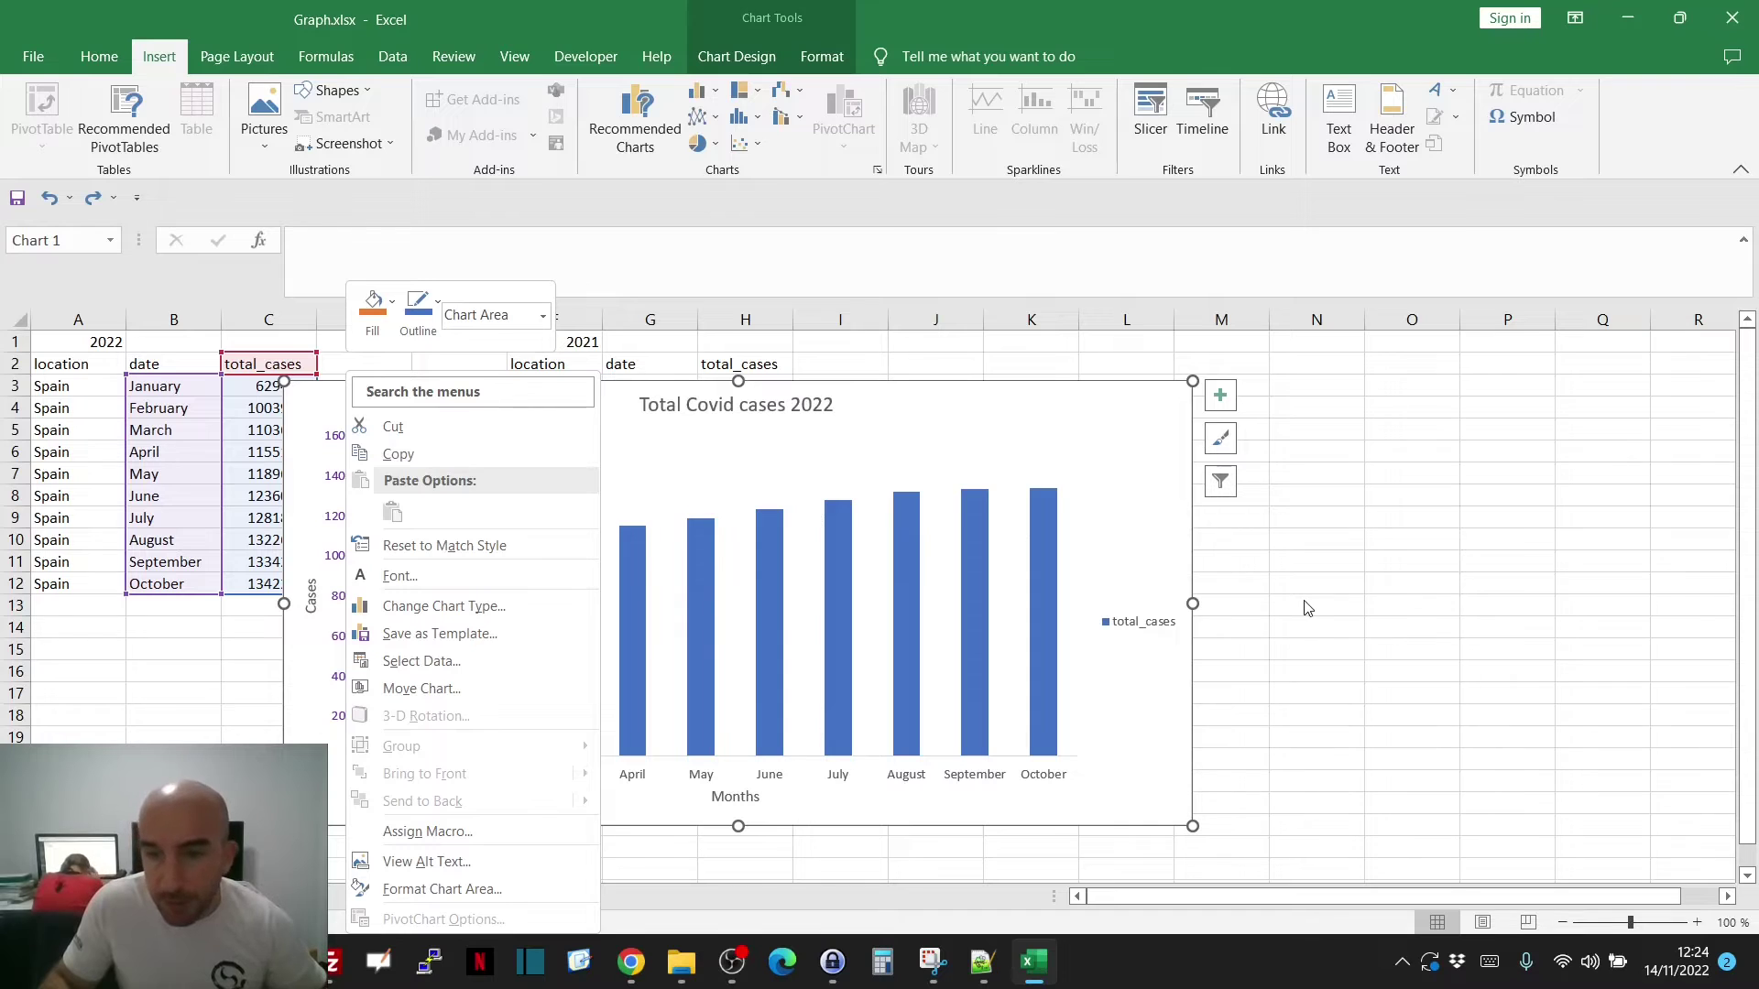
- Move the chart off the 2022 table so that it starts near column H of the worksheet
left_click(1146, 522)
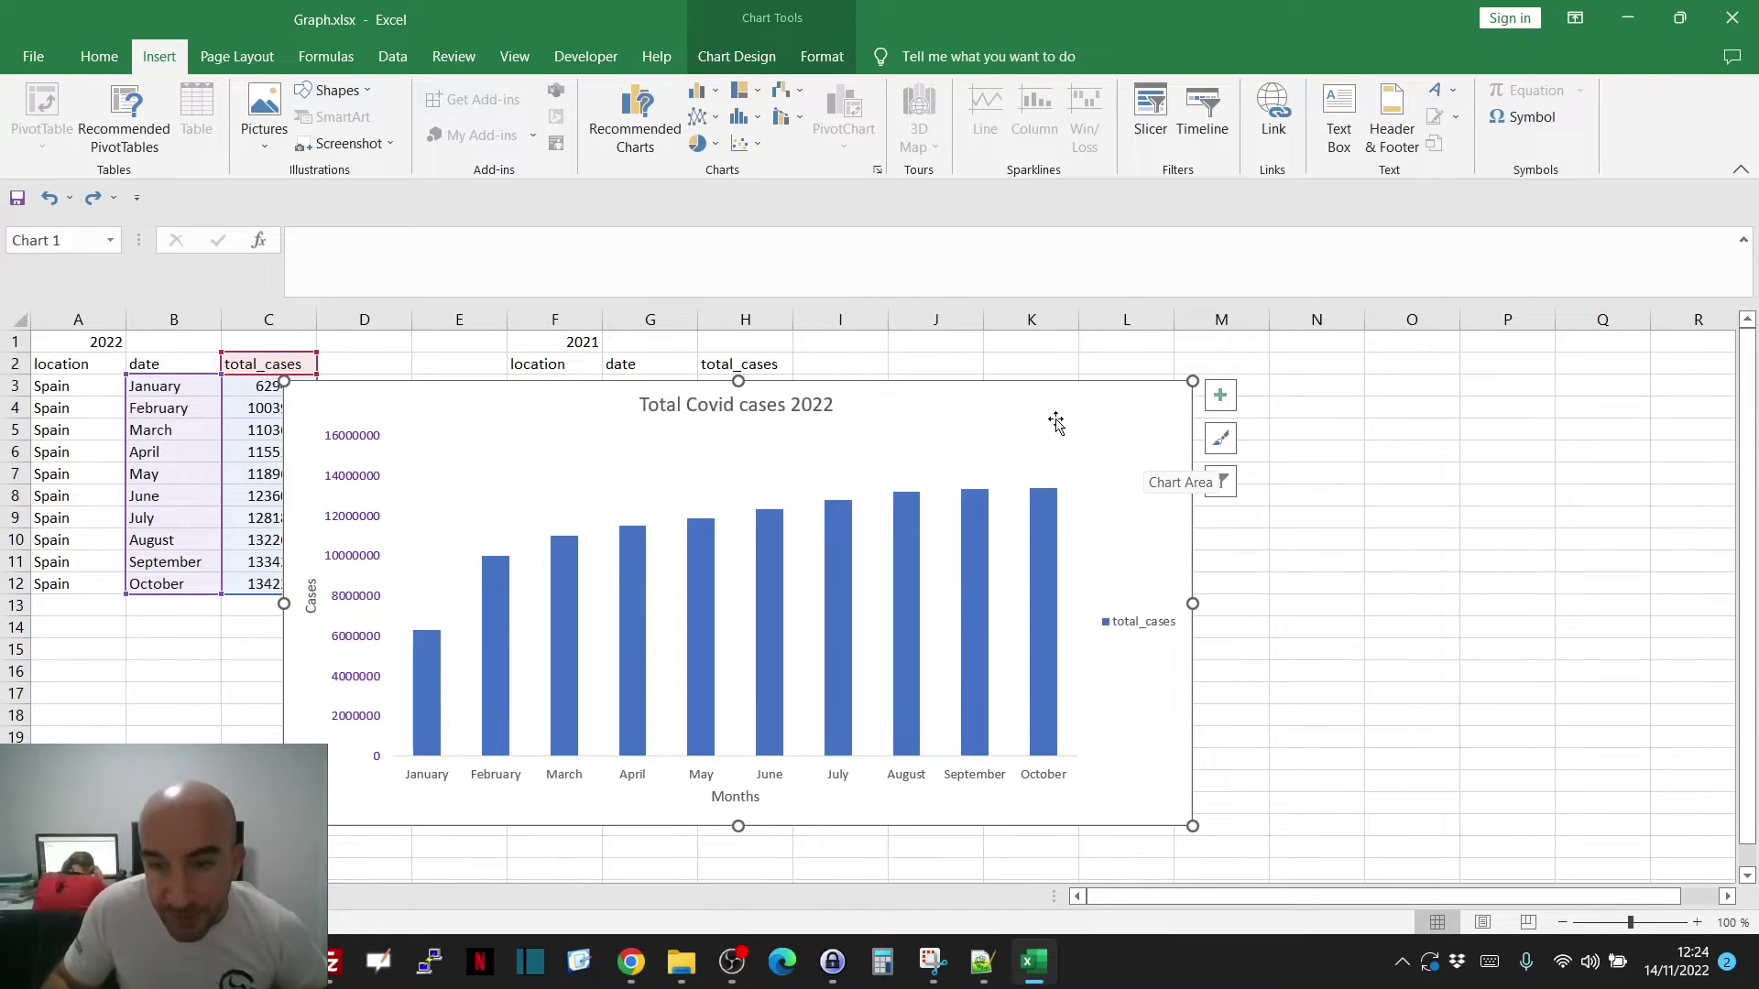
left_click_drag(1053, 421, 1454, 474)
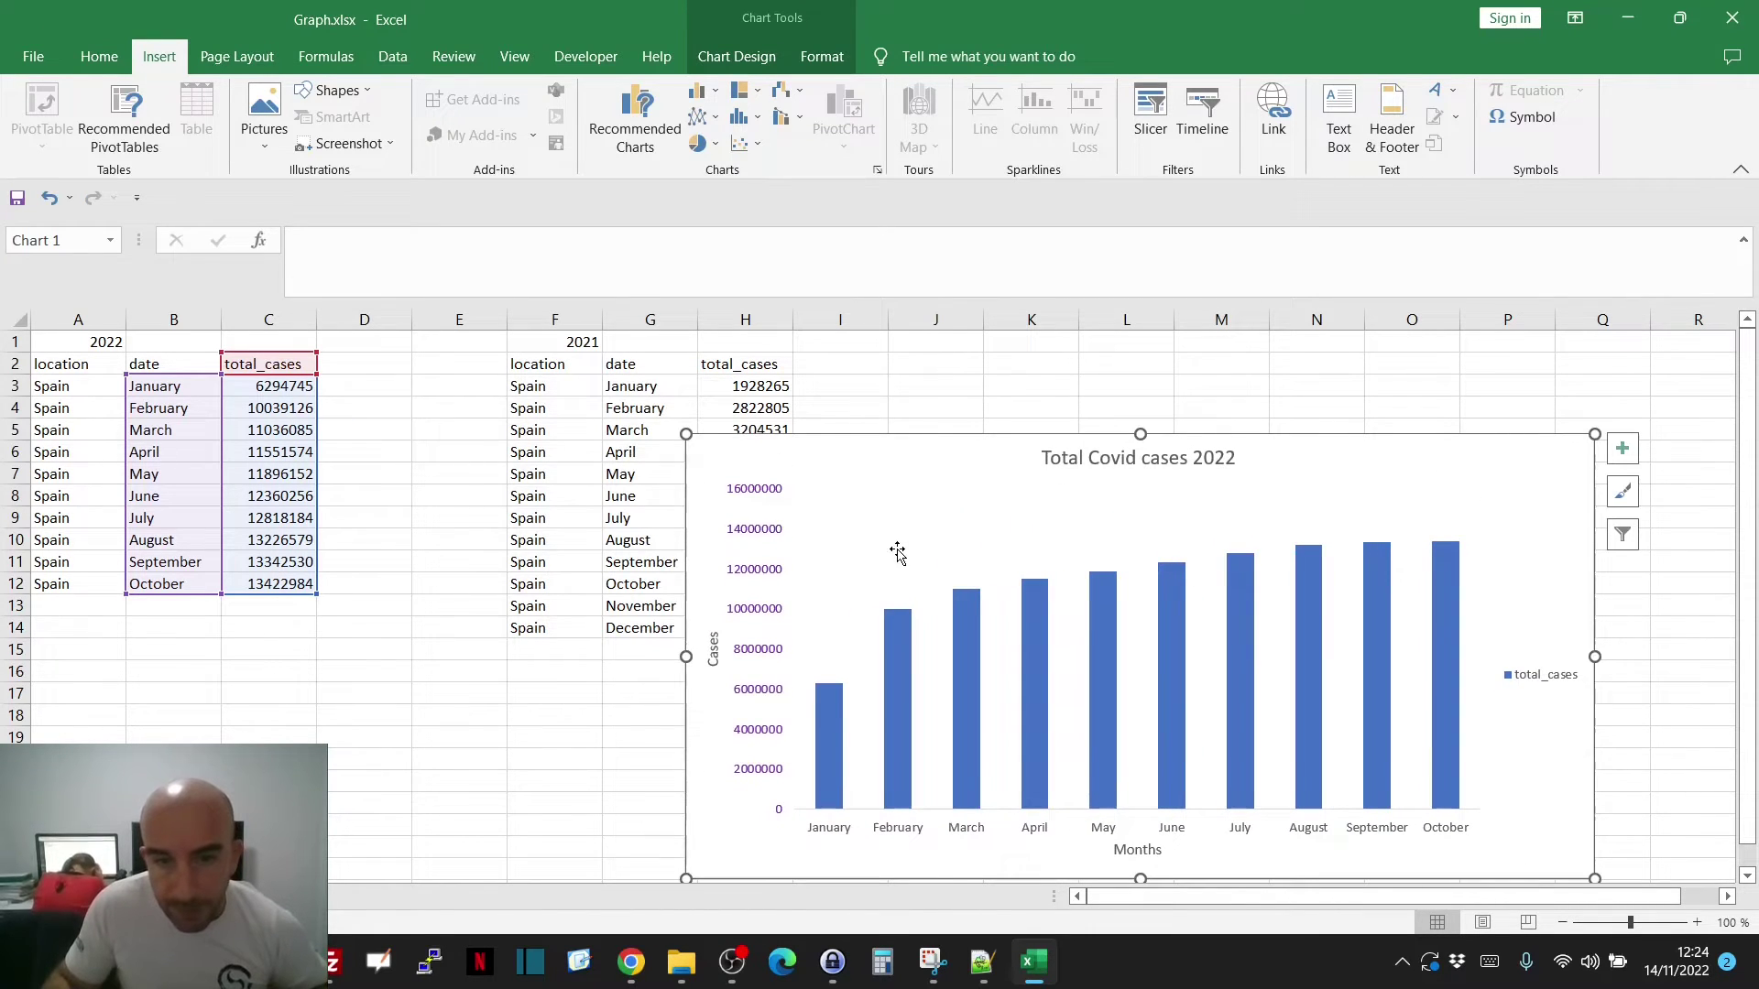
- Add a new data series named "2021 Cases" to the chart's data source
left_click(1619, 536)
left_click(616, 916)
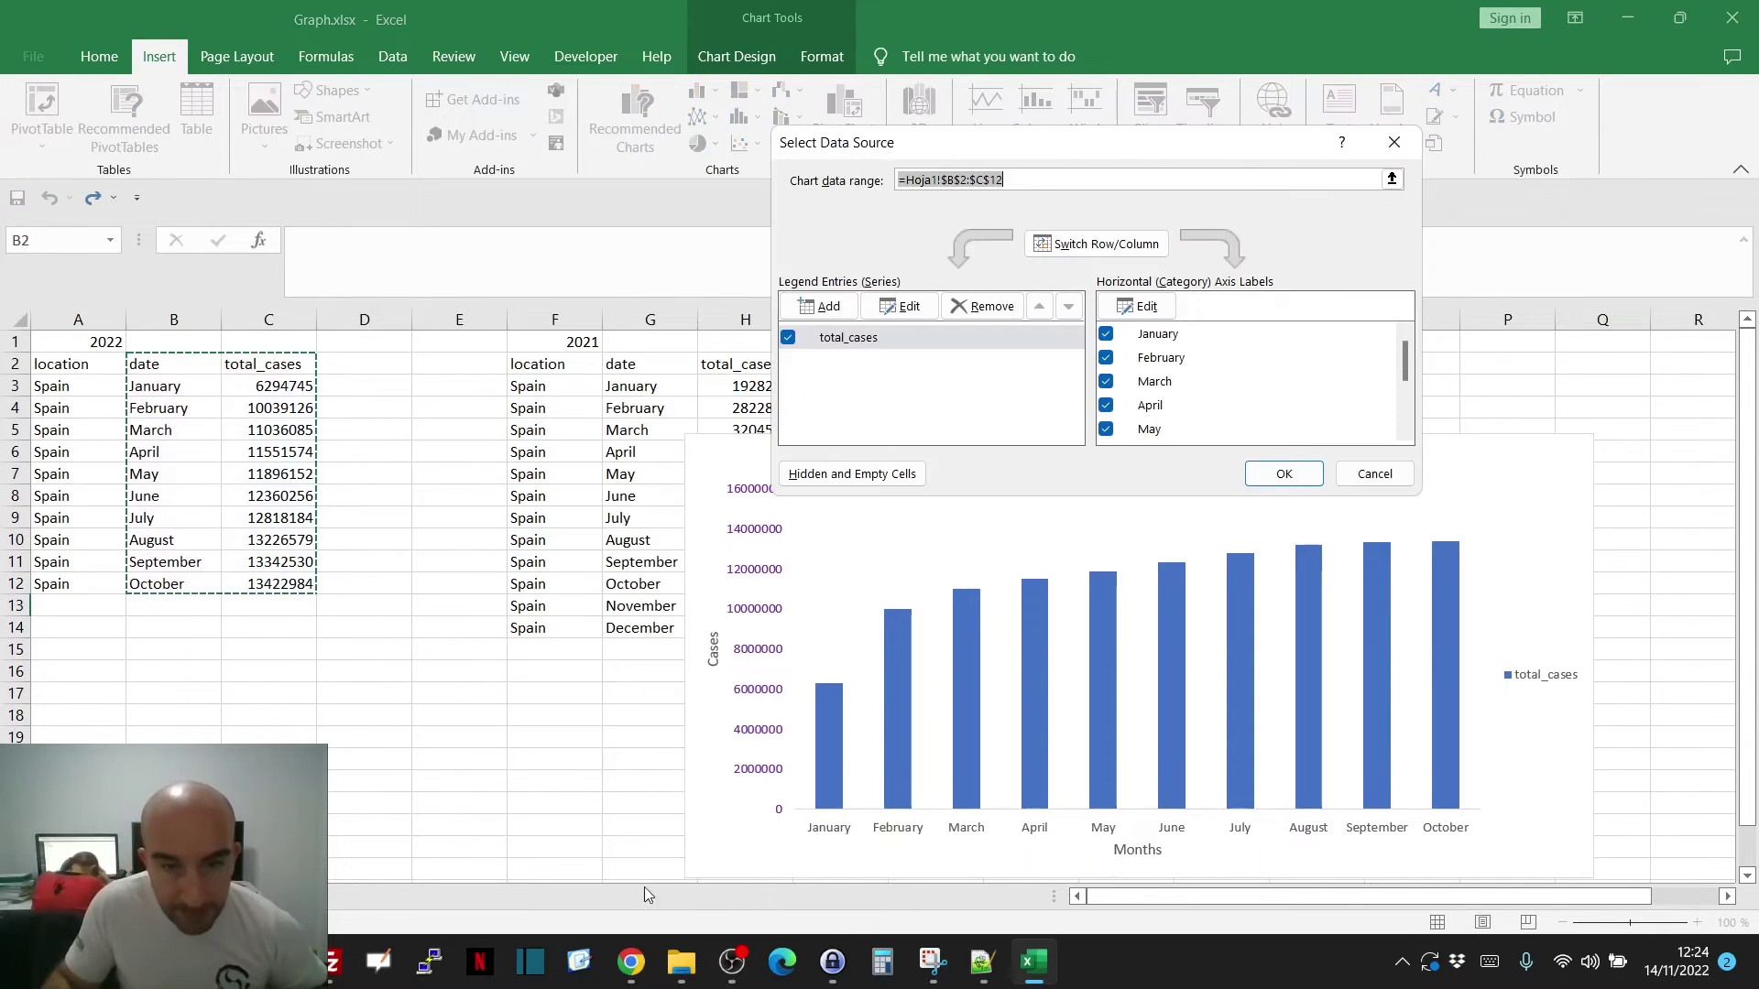
left_click(820, 306)
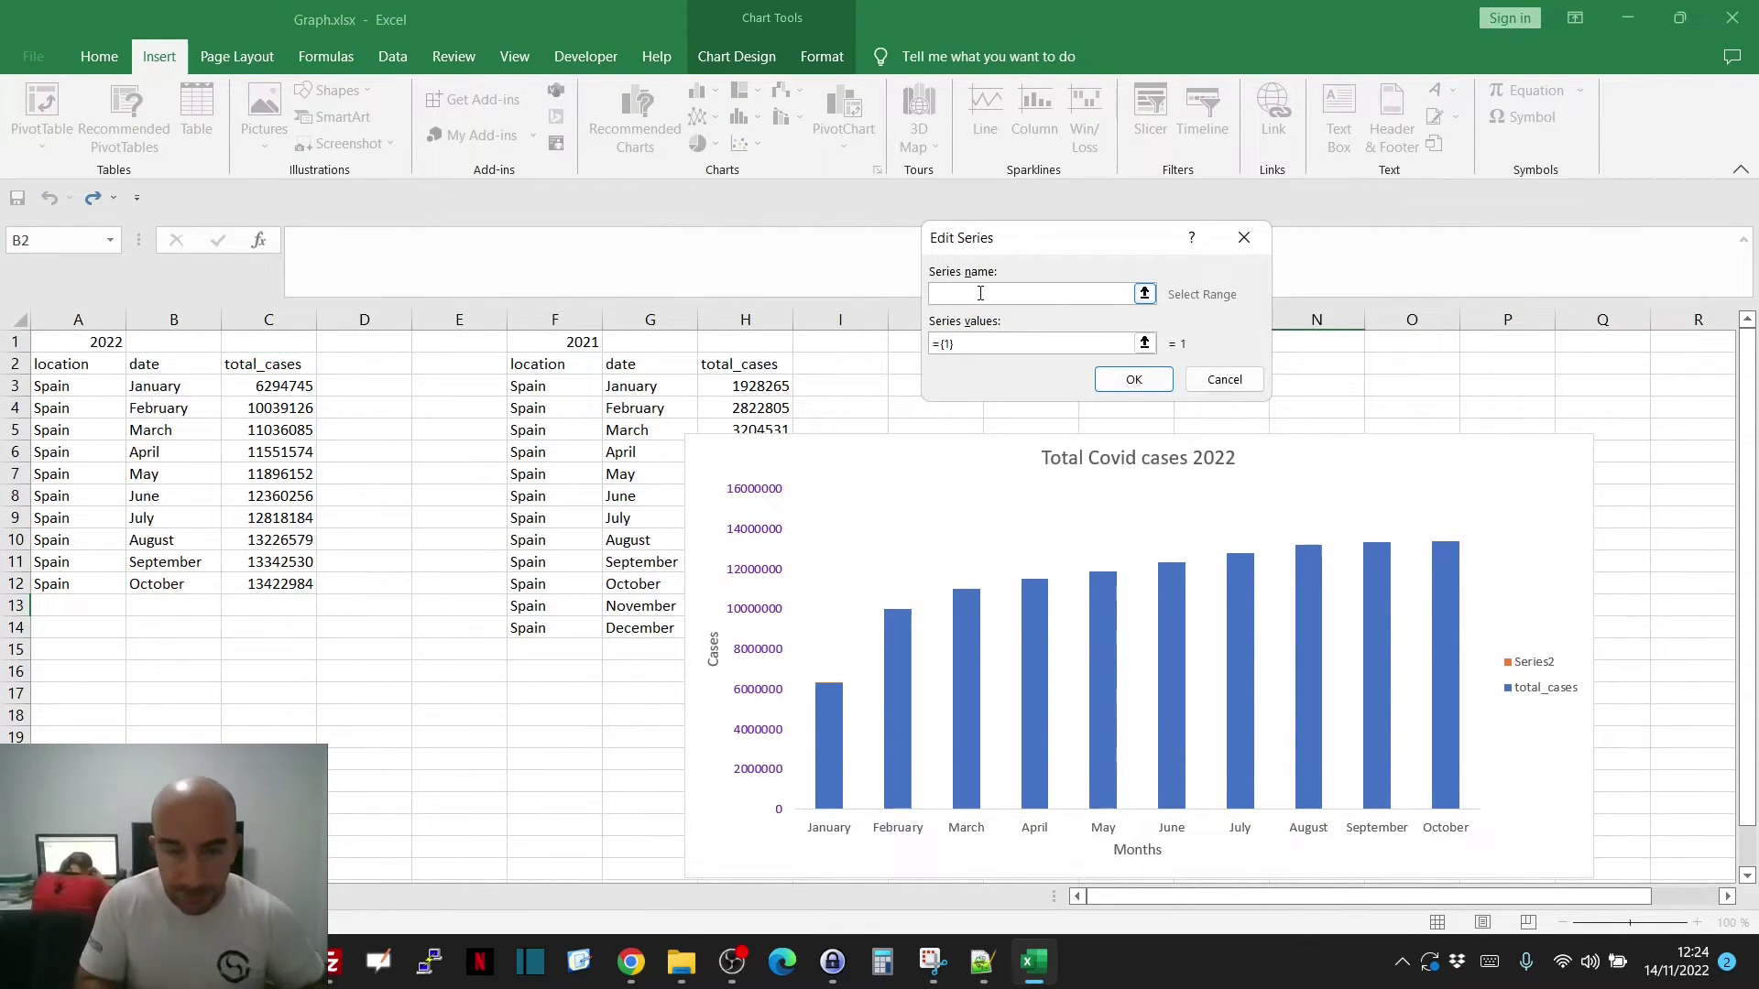
type("202")
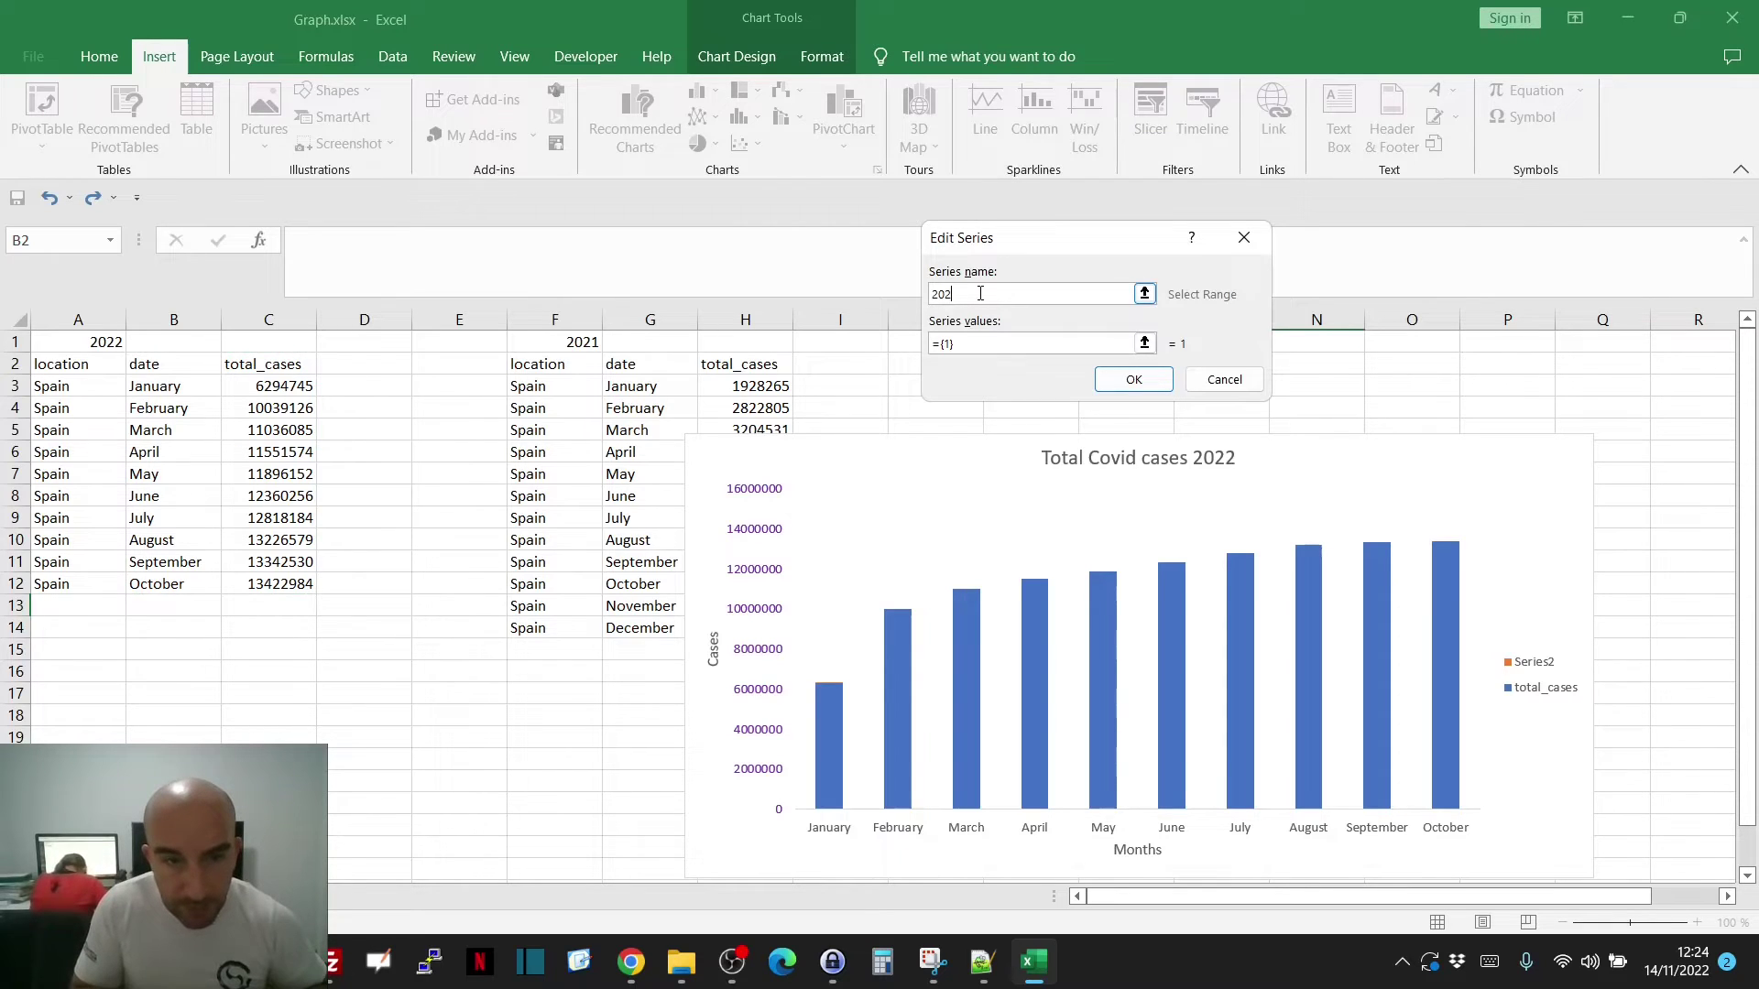
type("1 Cases")
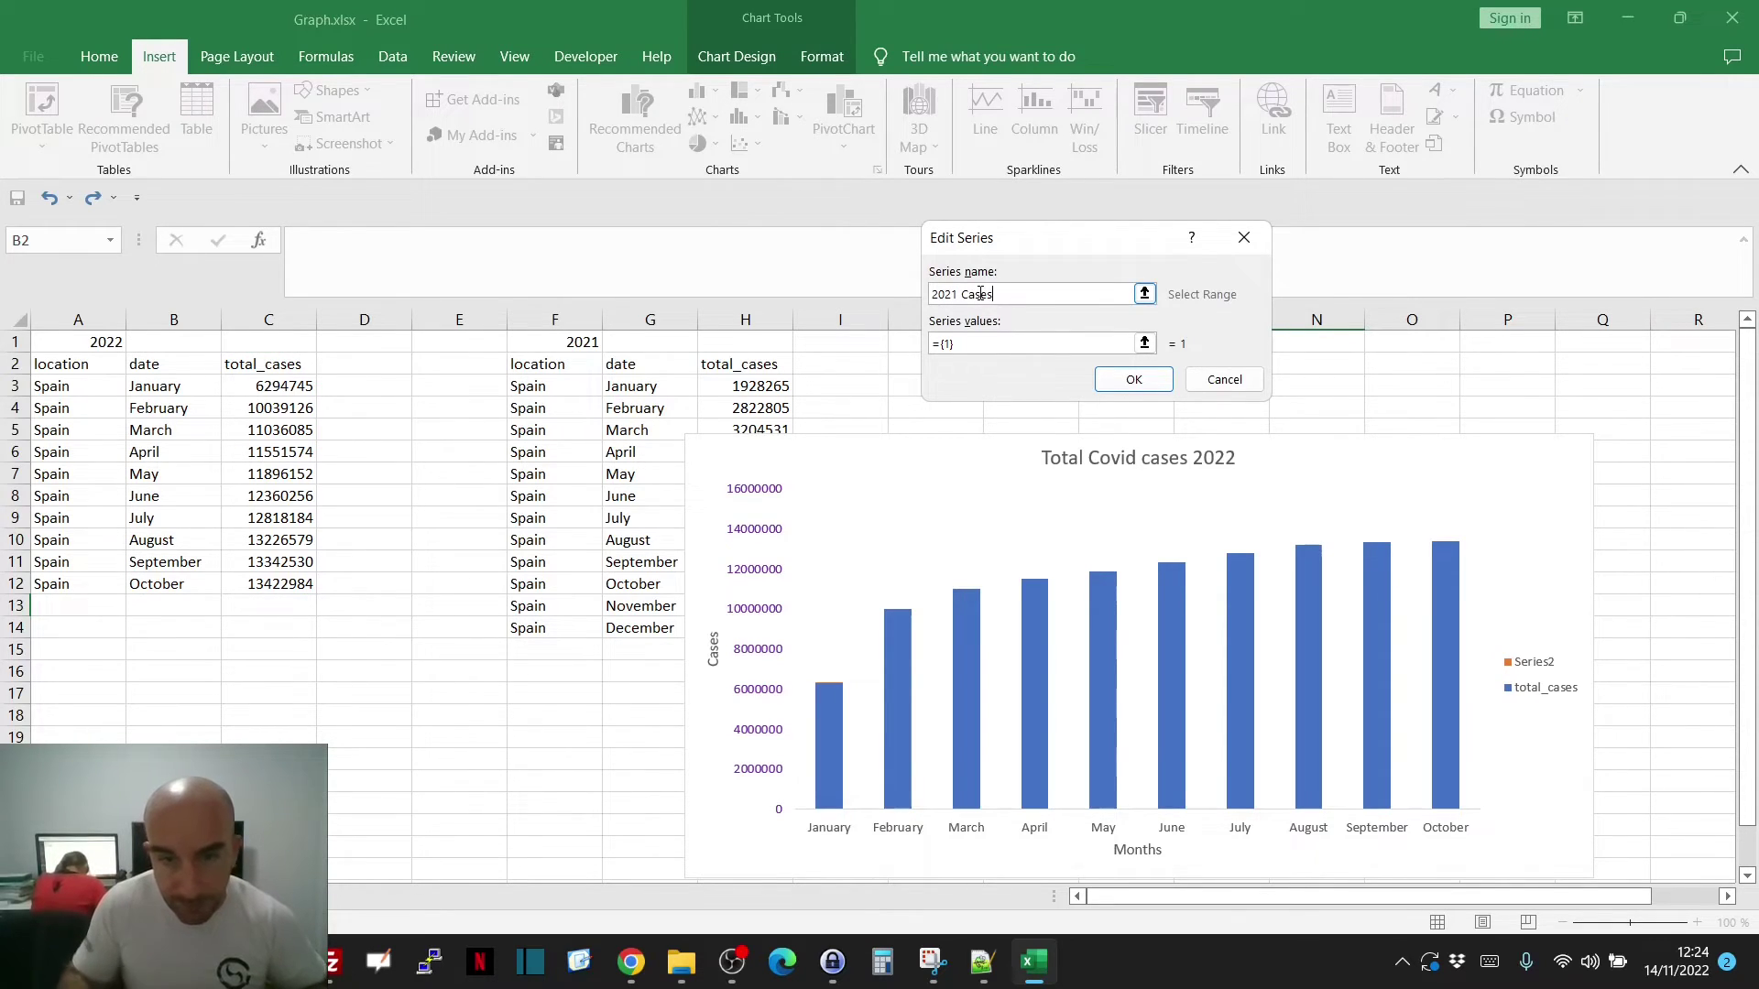
key("Tab")
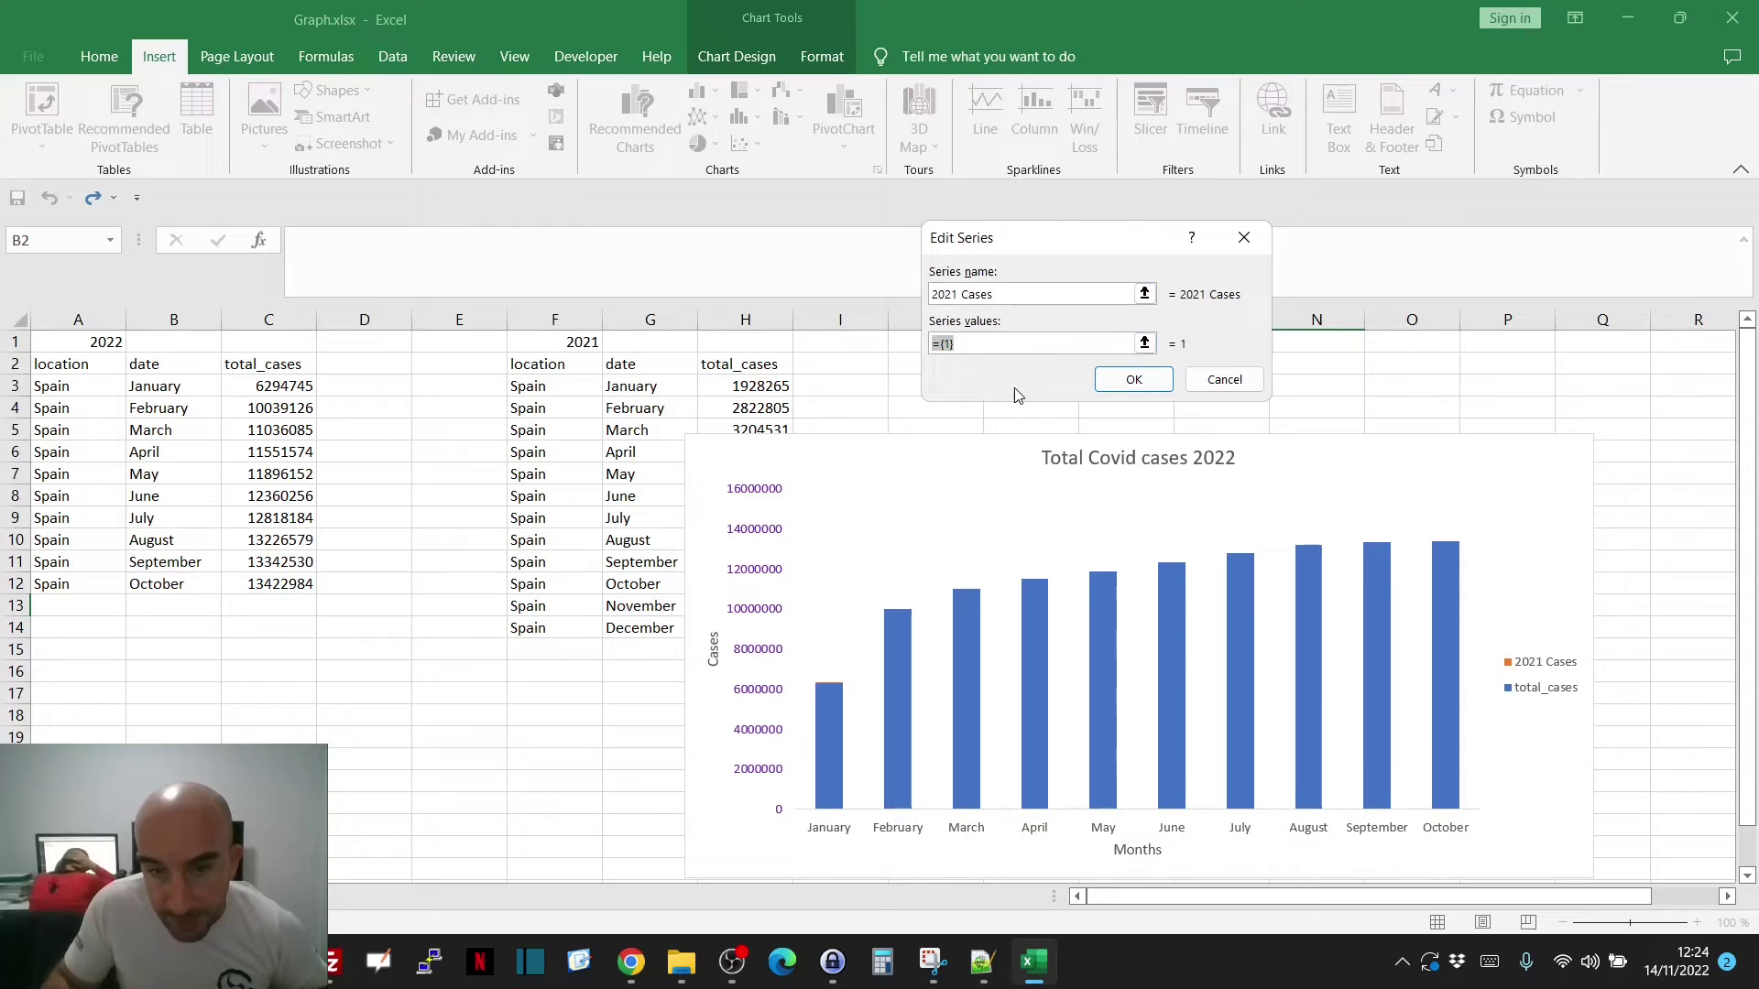
- Set the 2021 Cases series values to cells H3:H14 and apply the updated data source to the chart
left_click(977, 345)
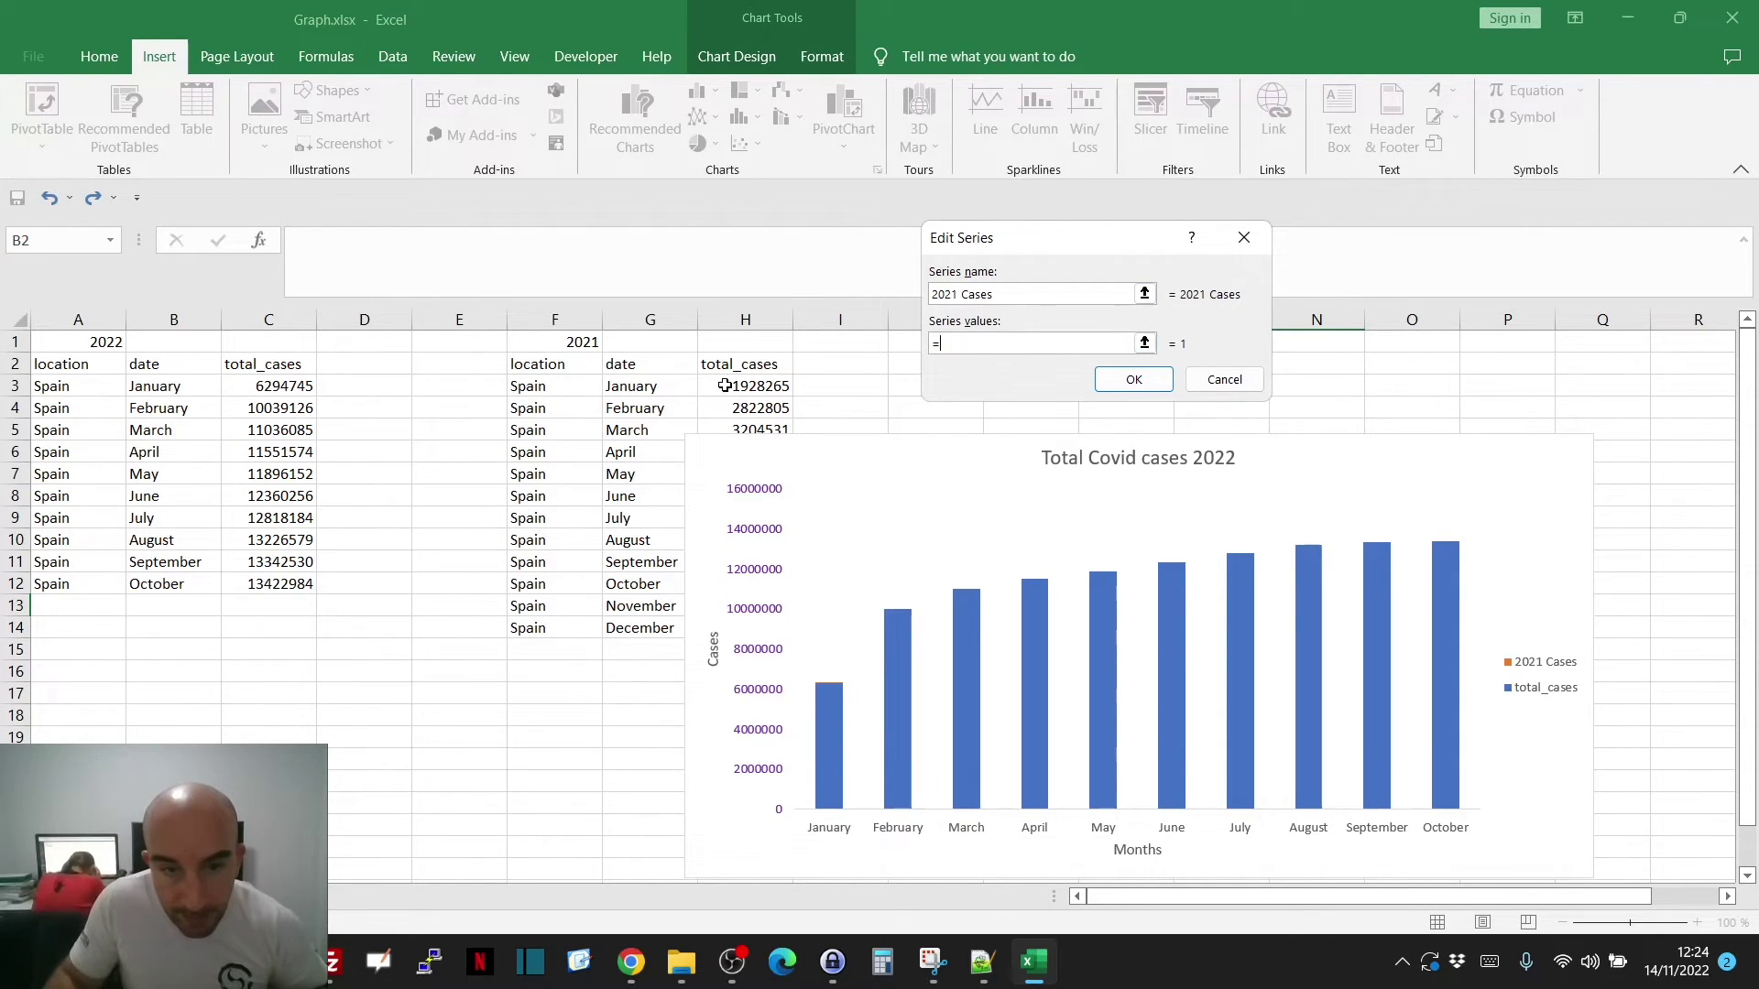
left_click_drag(725, 385, 738, 632)
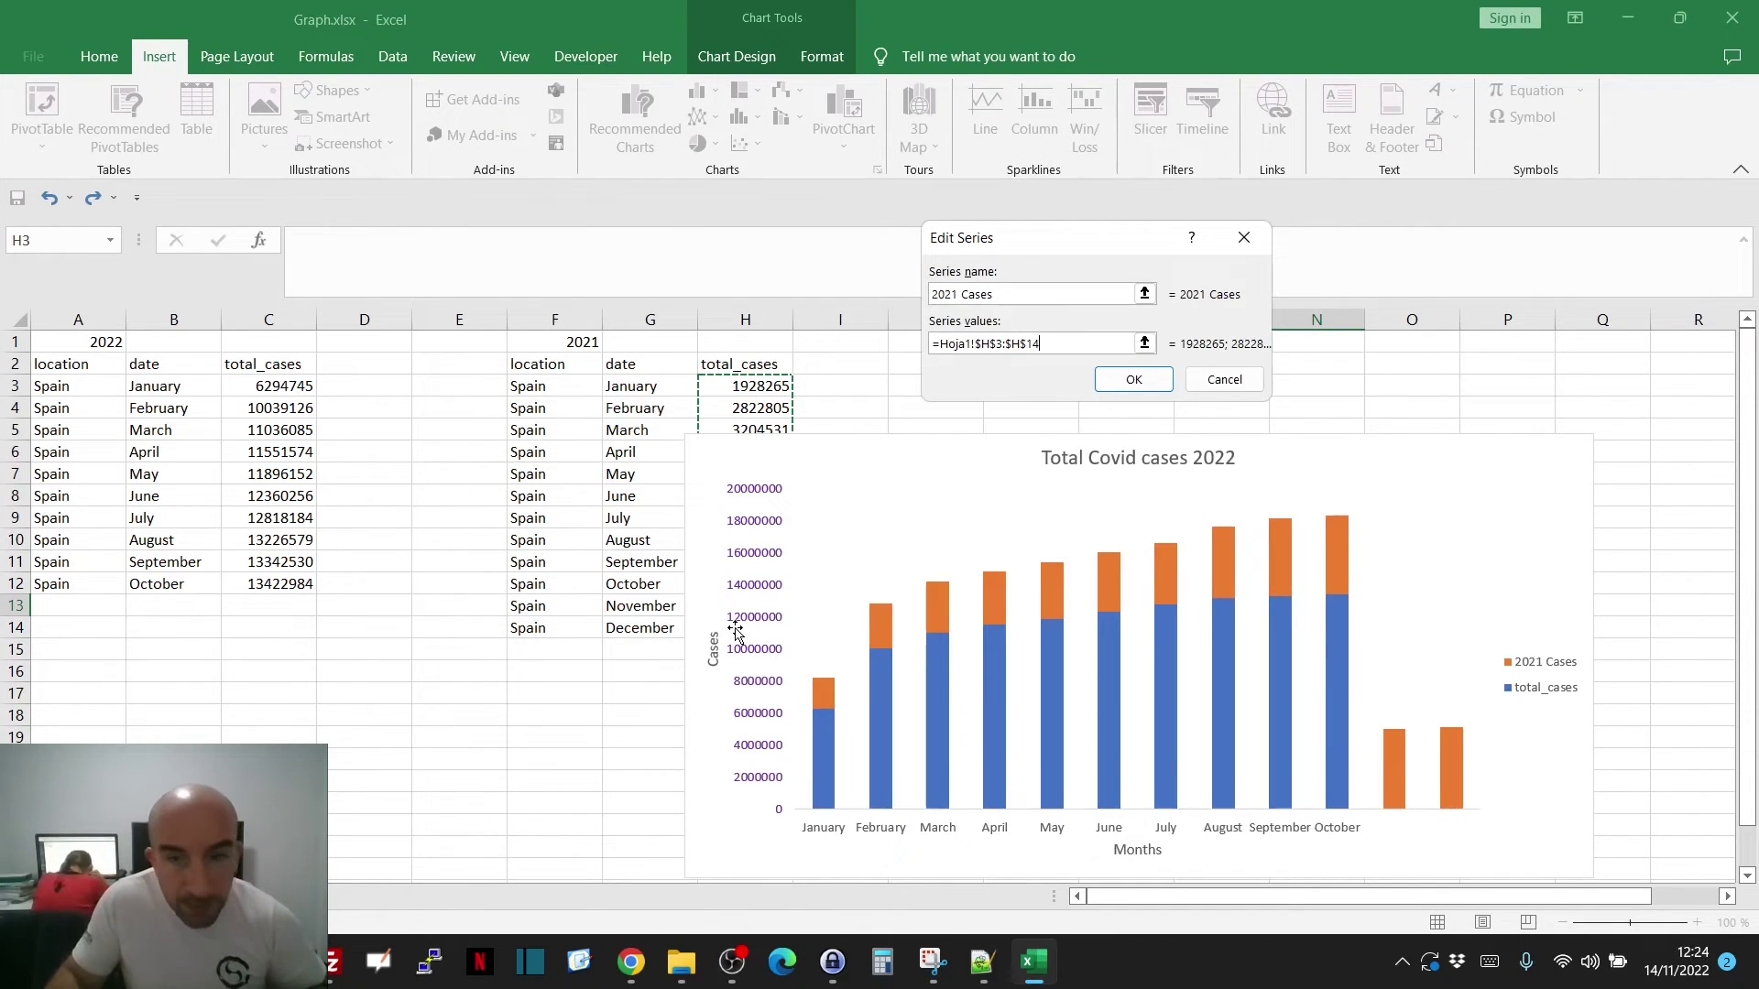
left_click(1135, 381)
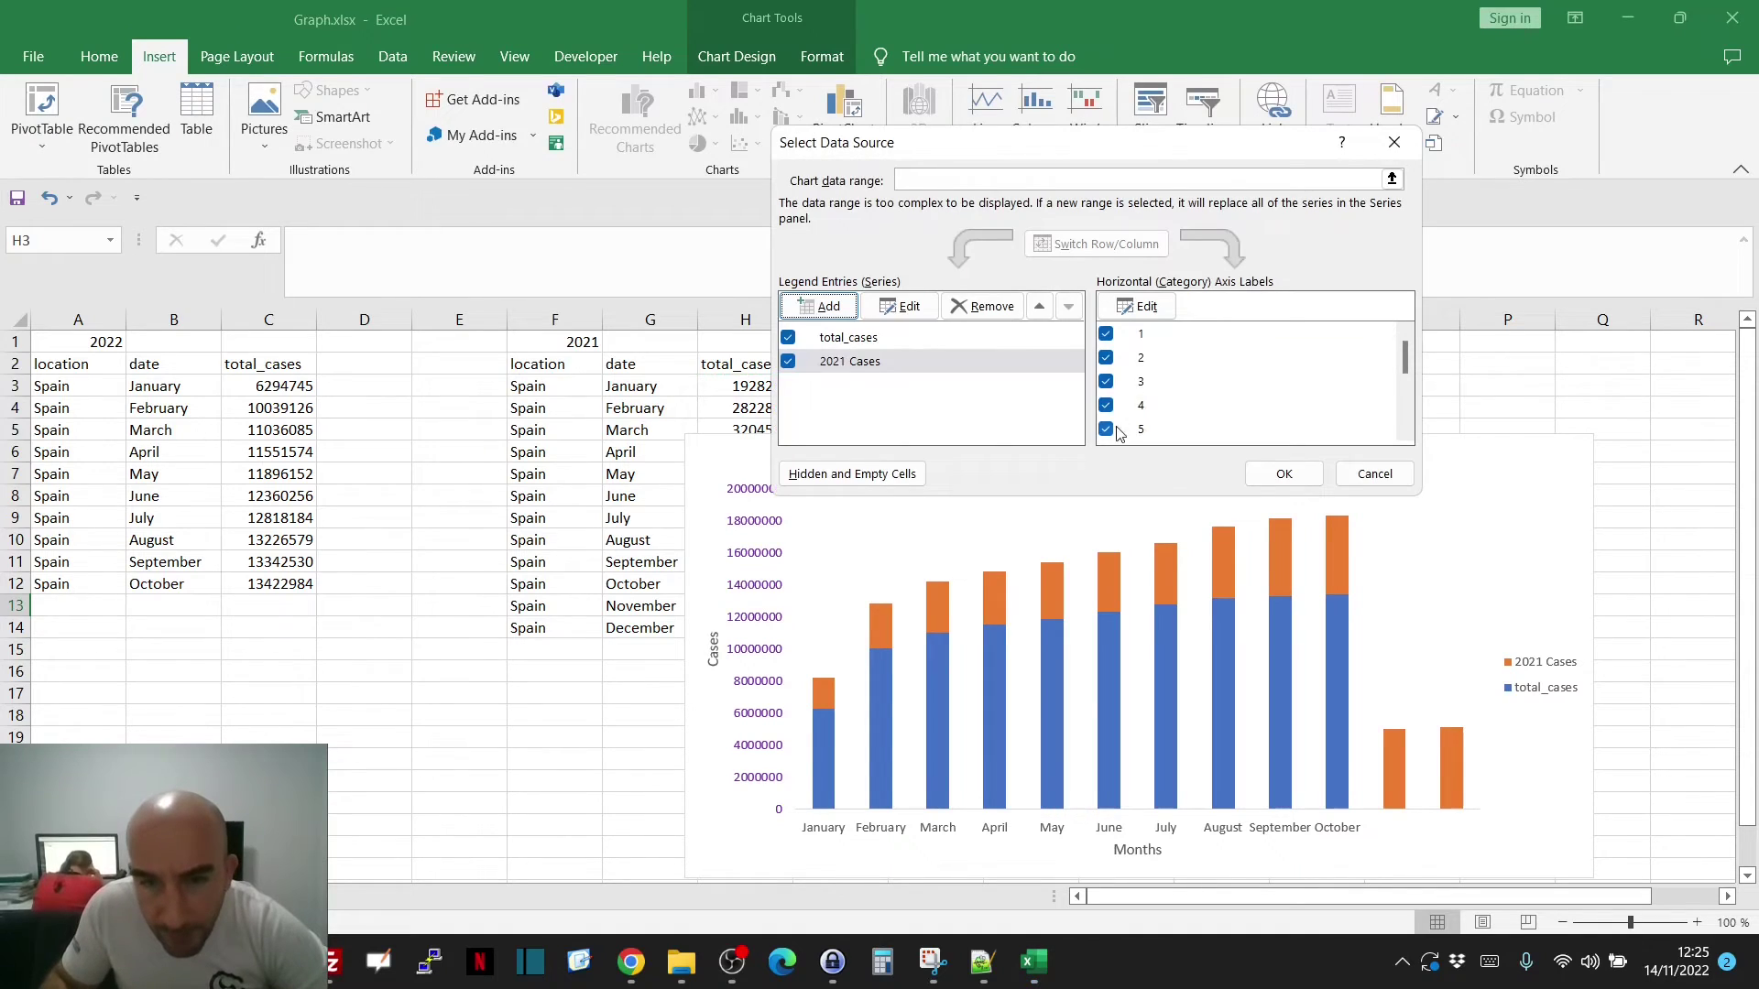
left_click(877, 363)
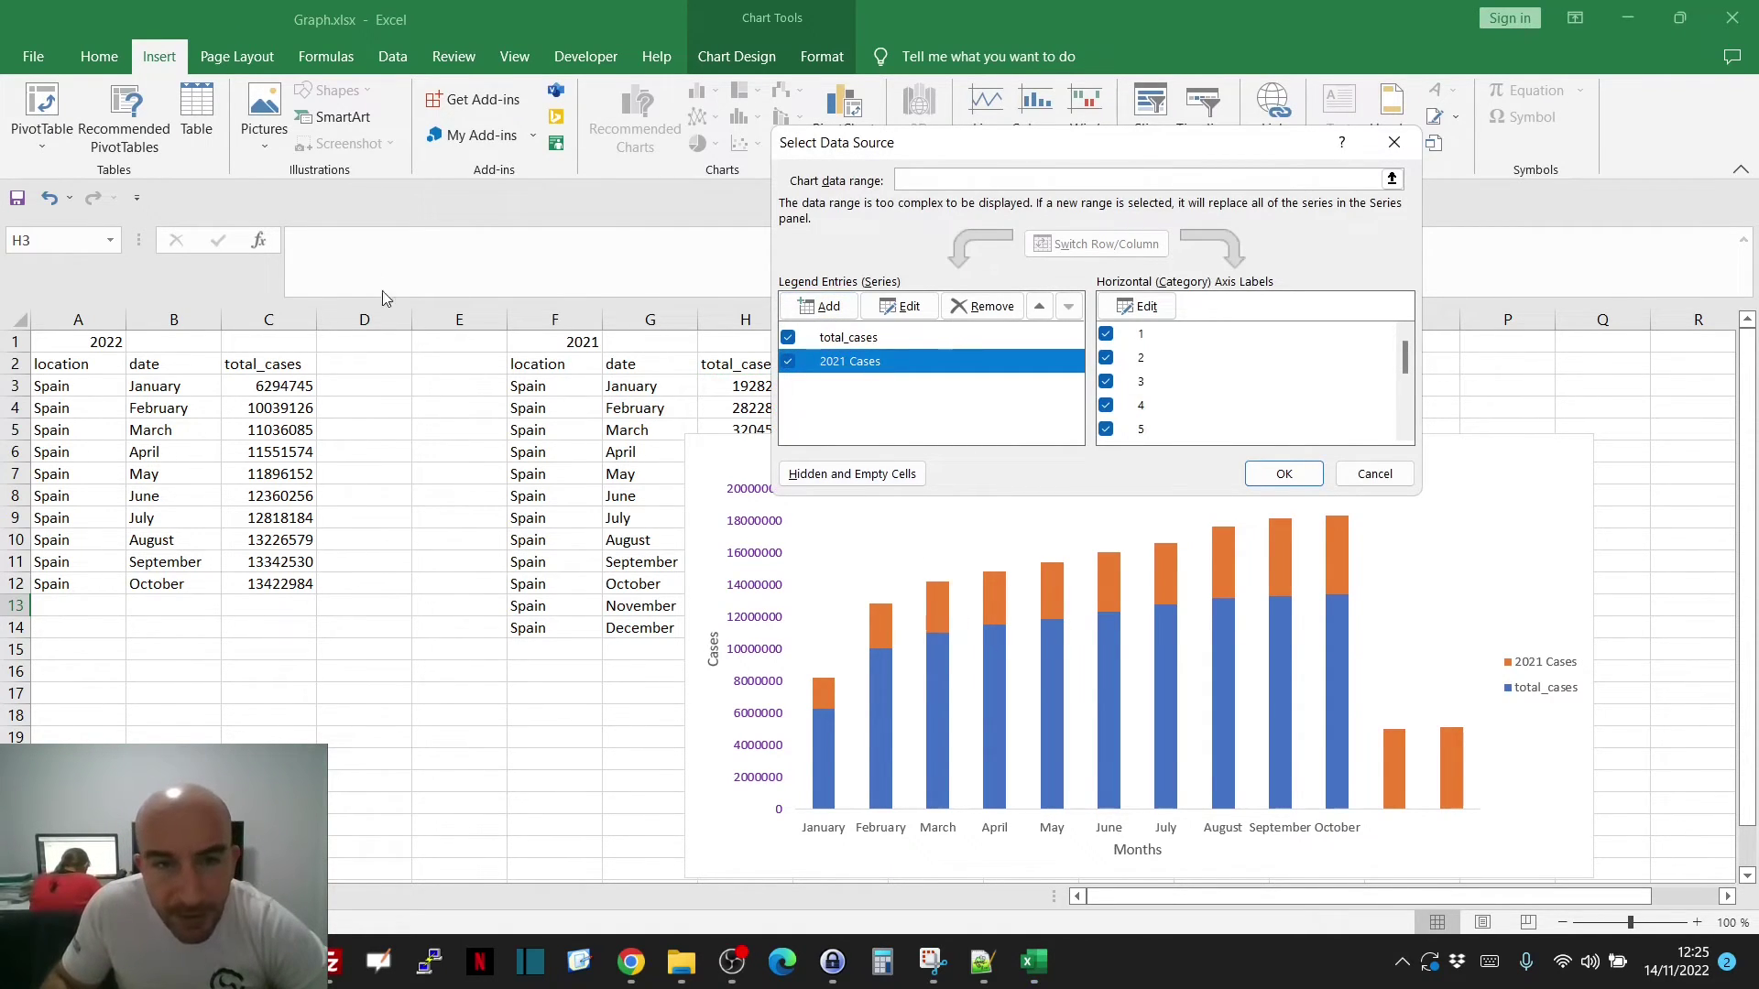
key("Return")
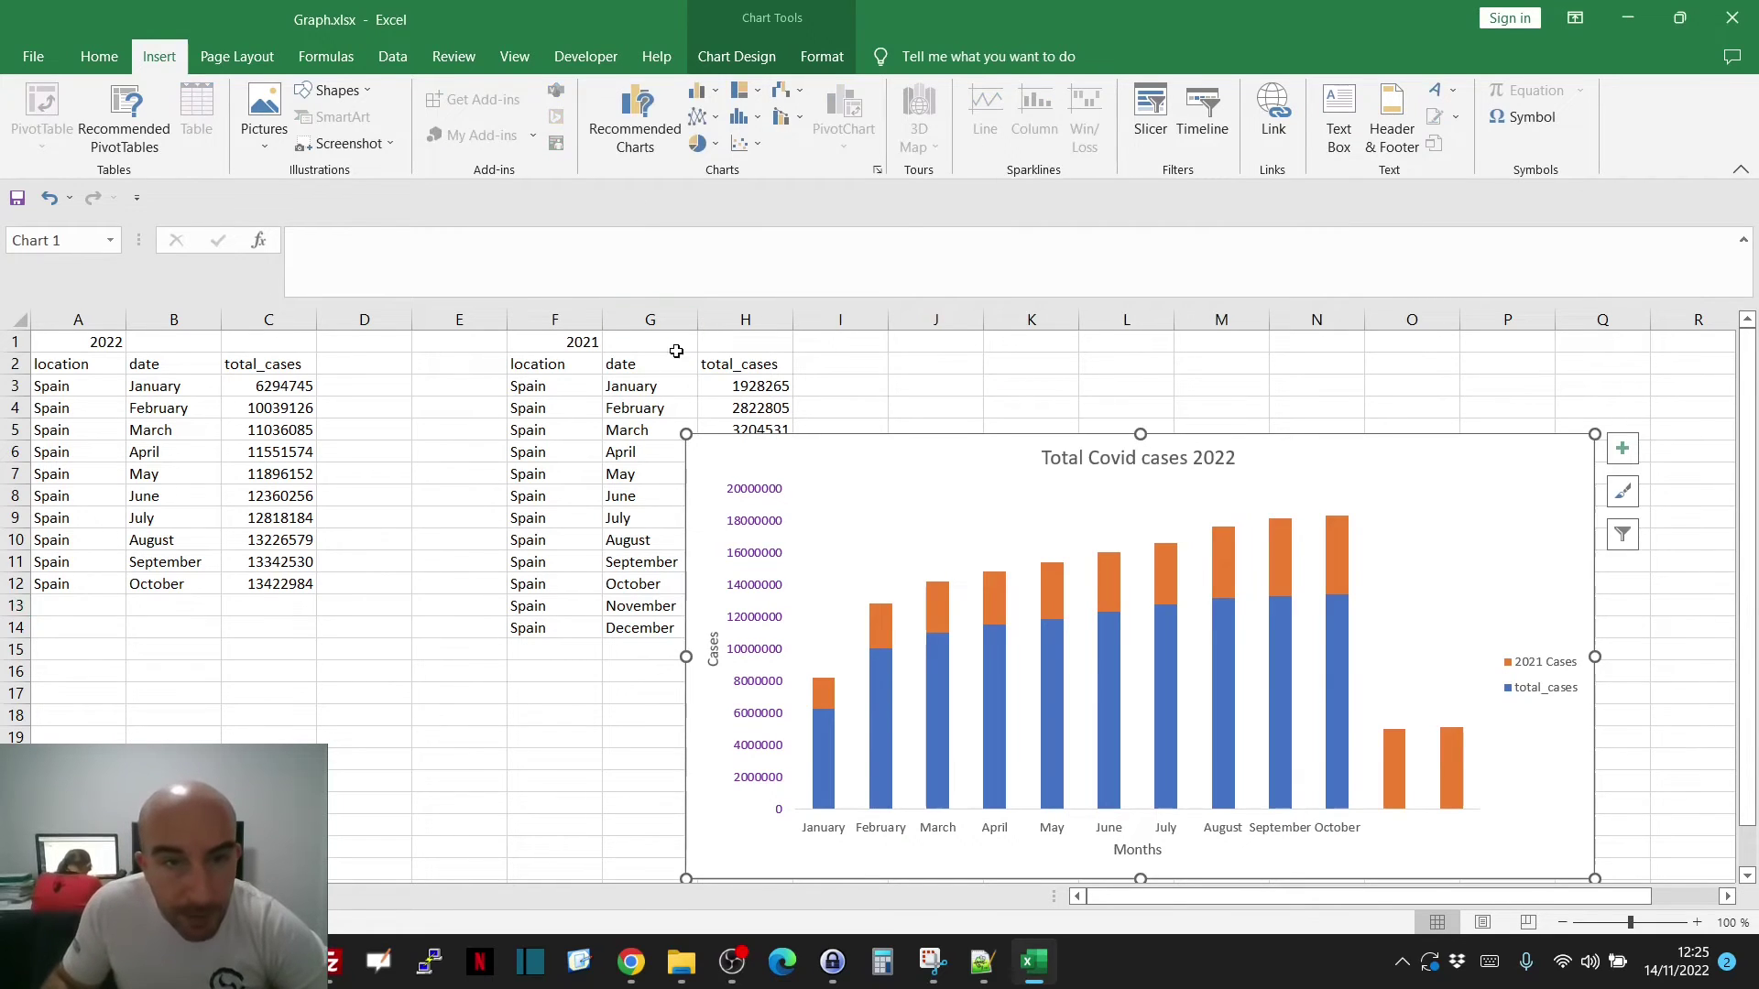
- Change the Covid cases chart to a 2-D clustered column chart showing both series side by side
left_click(703, 90)
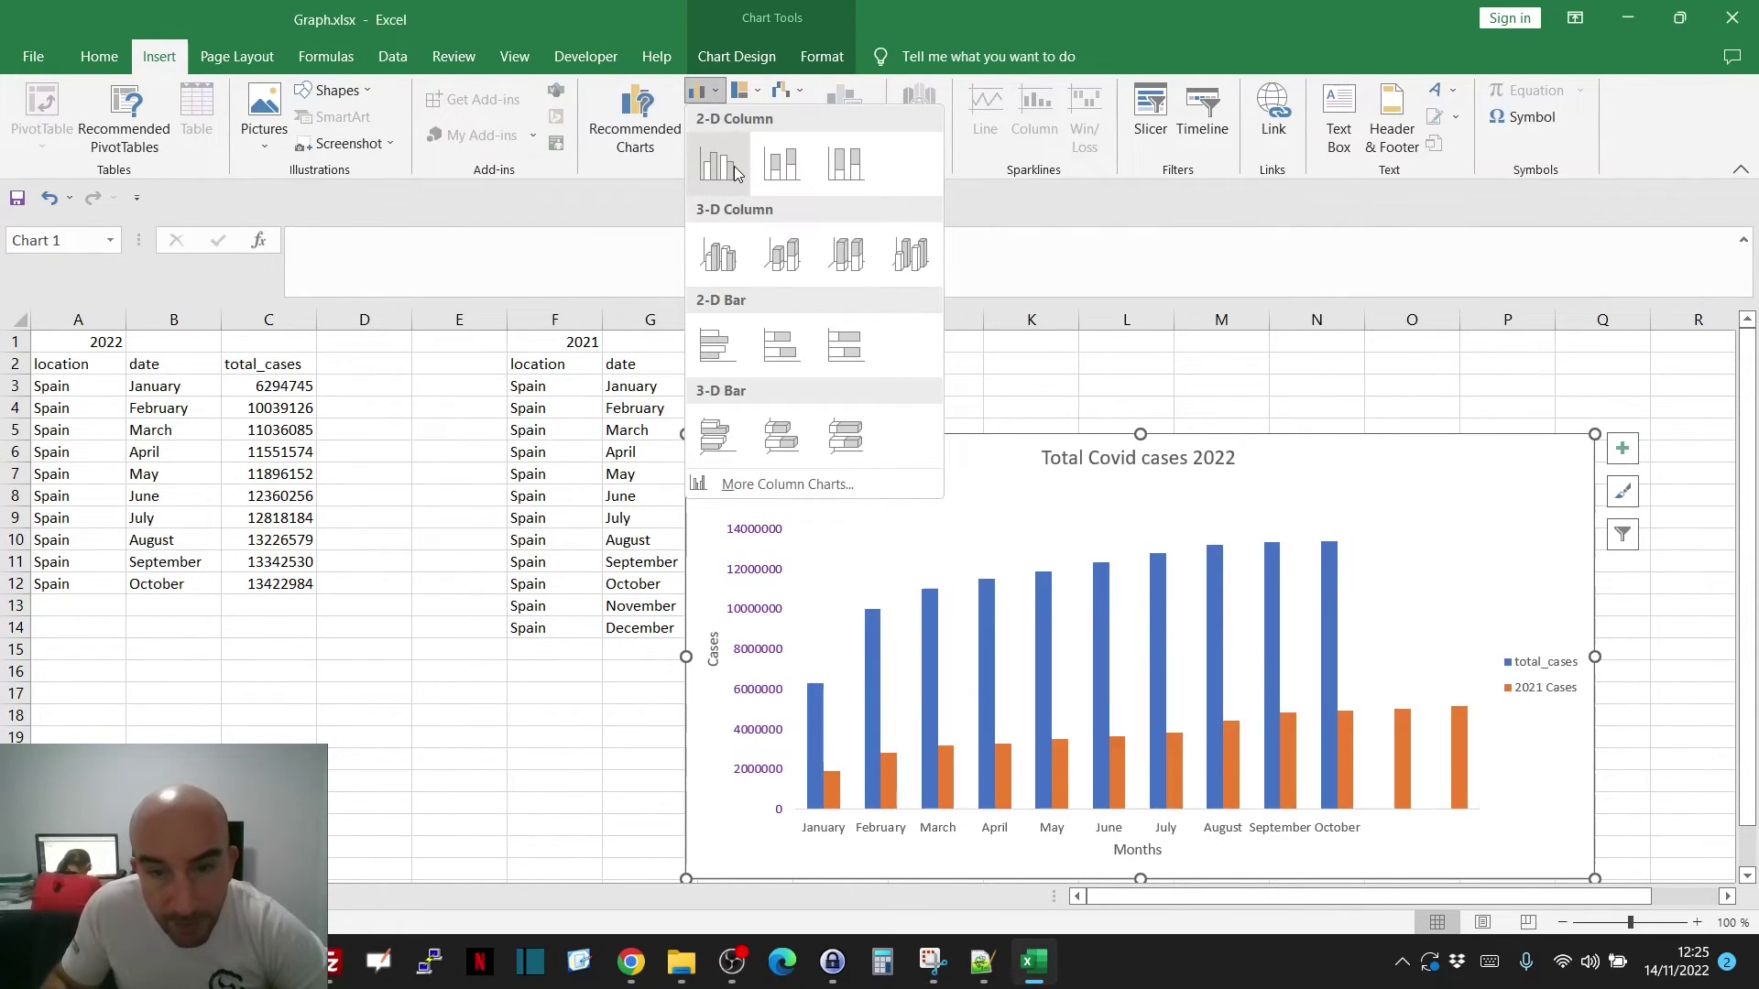
left_click(736, 173)
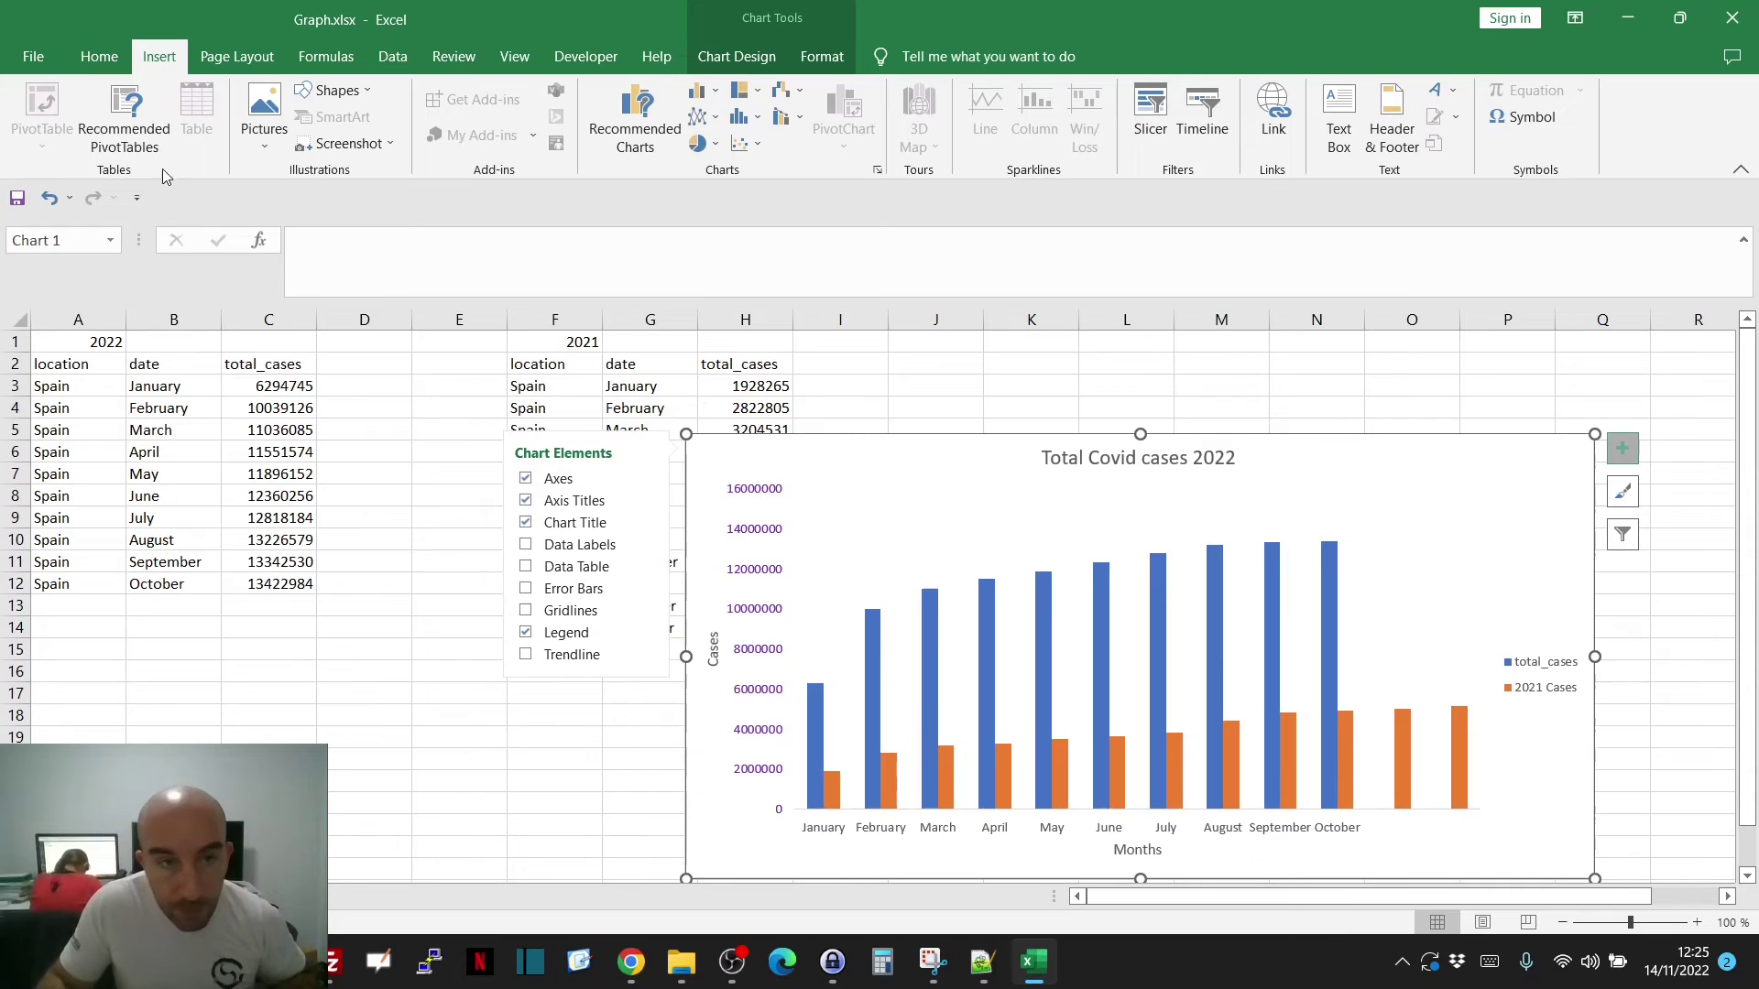
left_click(1053, 581)
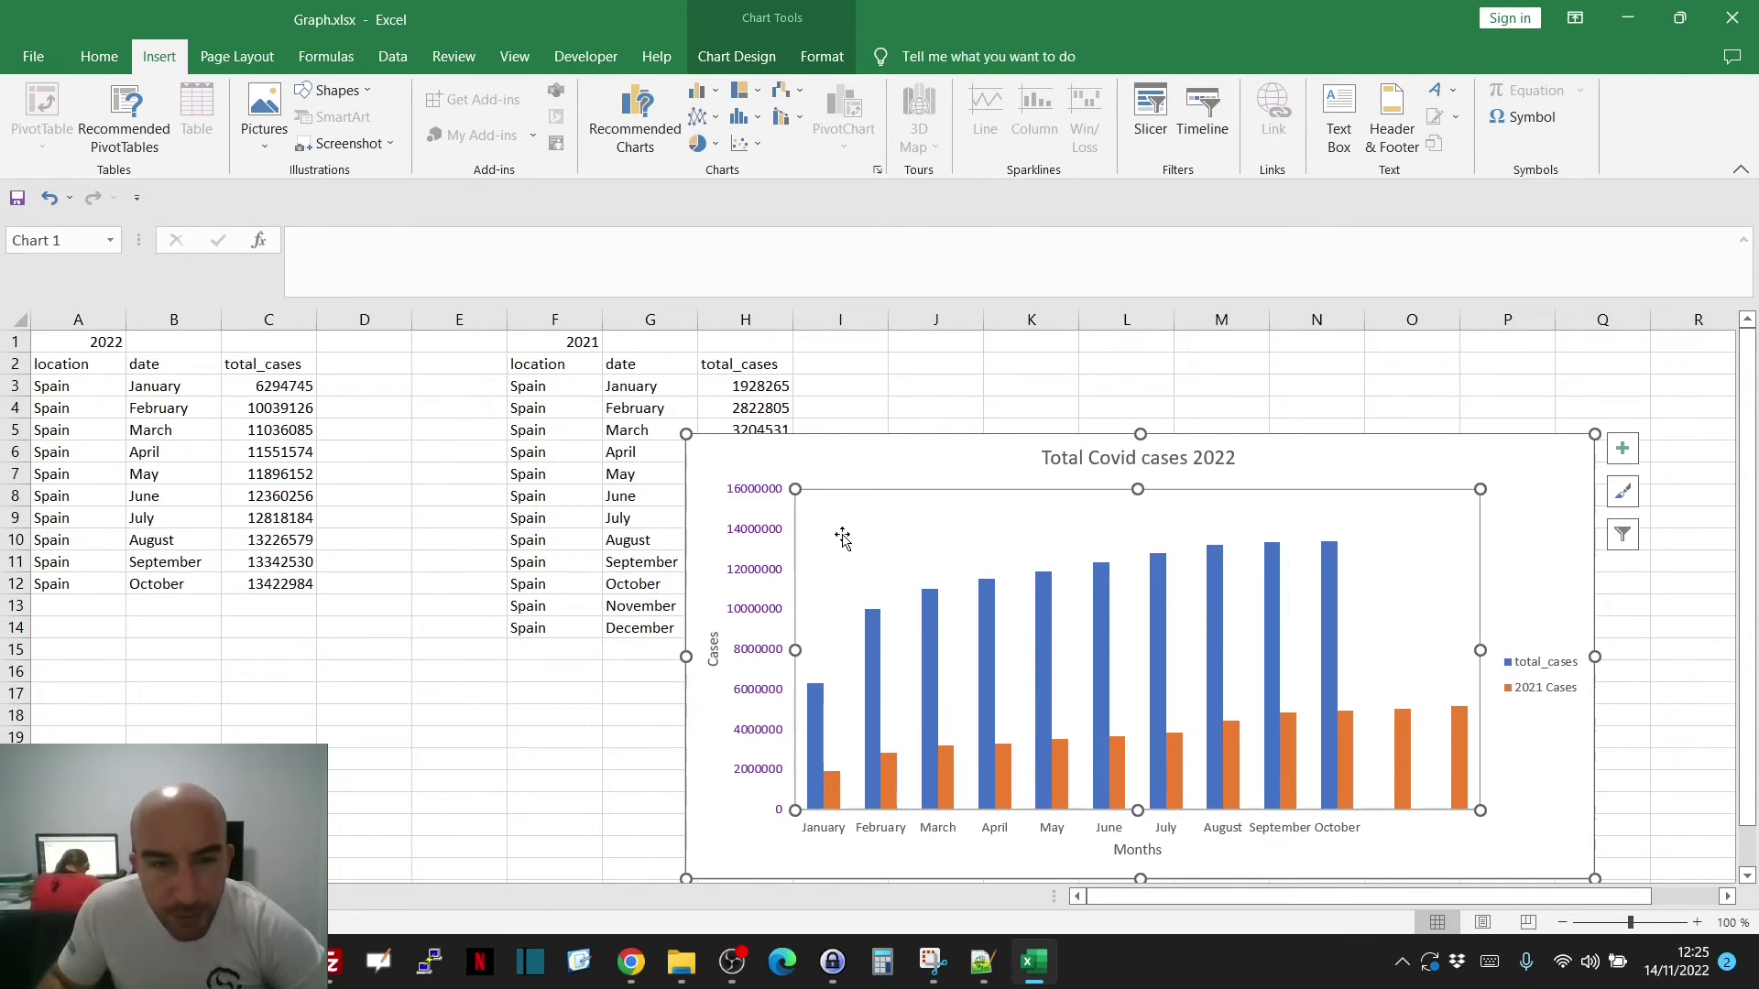
- Change the chart to a Clustered Column - Line combo with the 2021 Cases series drawn as a line
left_click(758, 149)
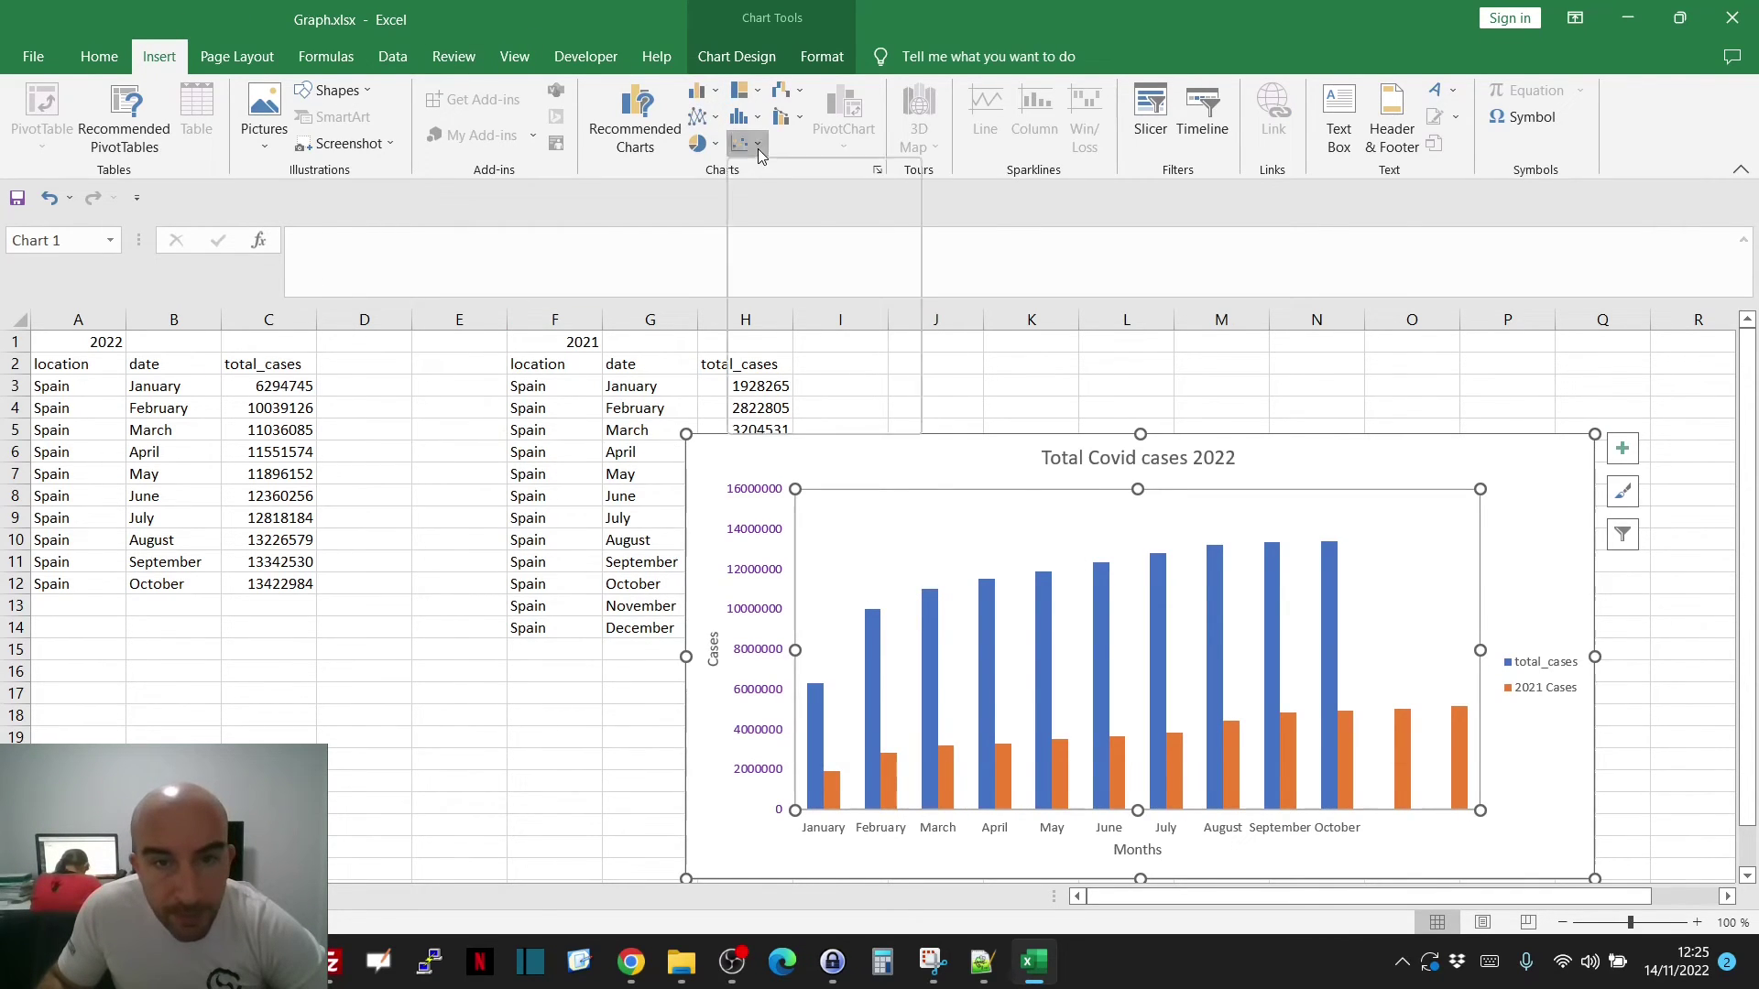
left_click(798, 120)
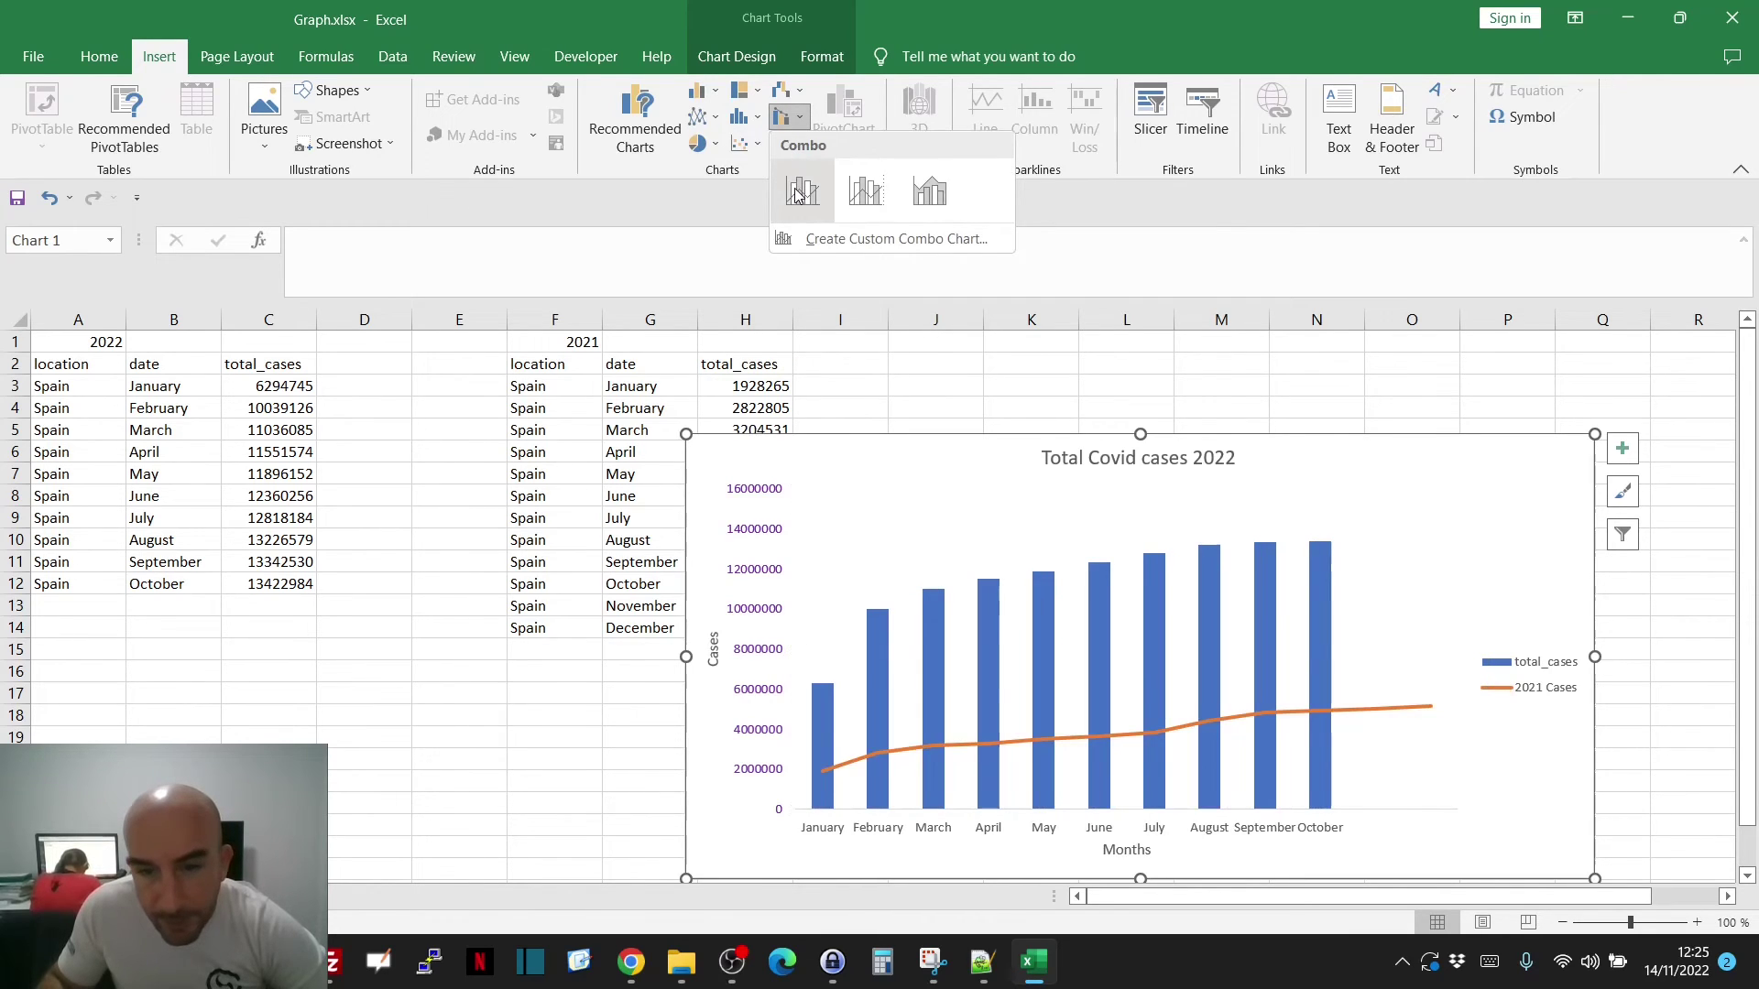
left_click(796, 193)
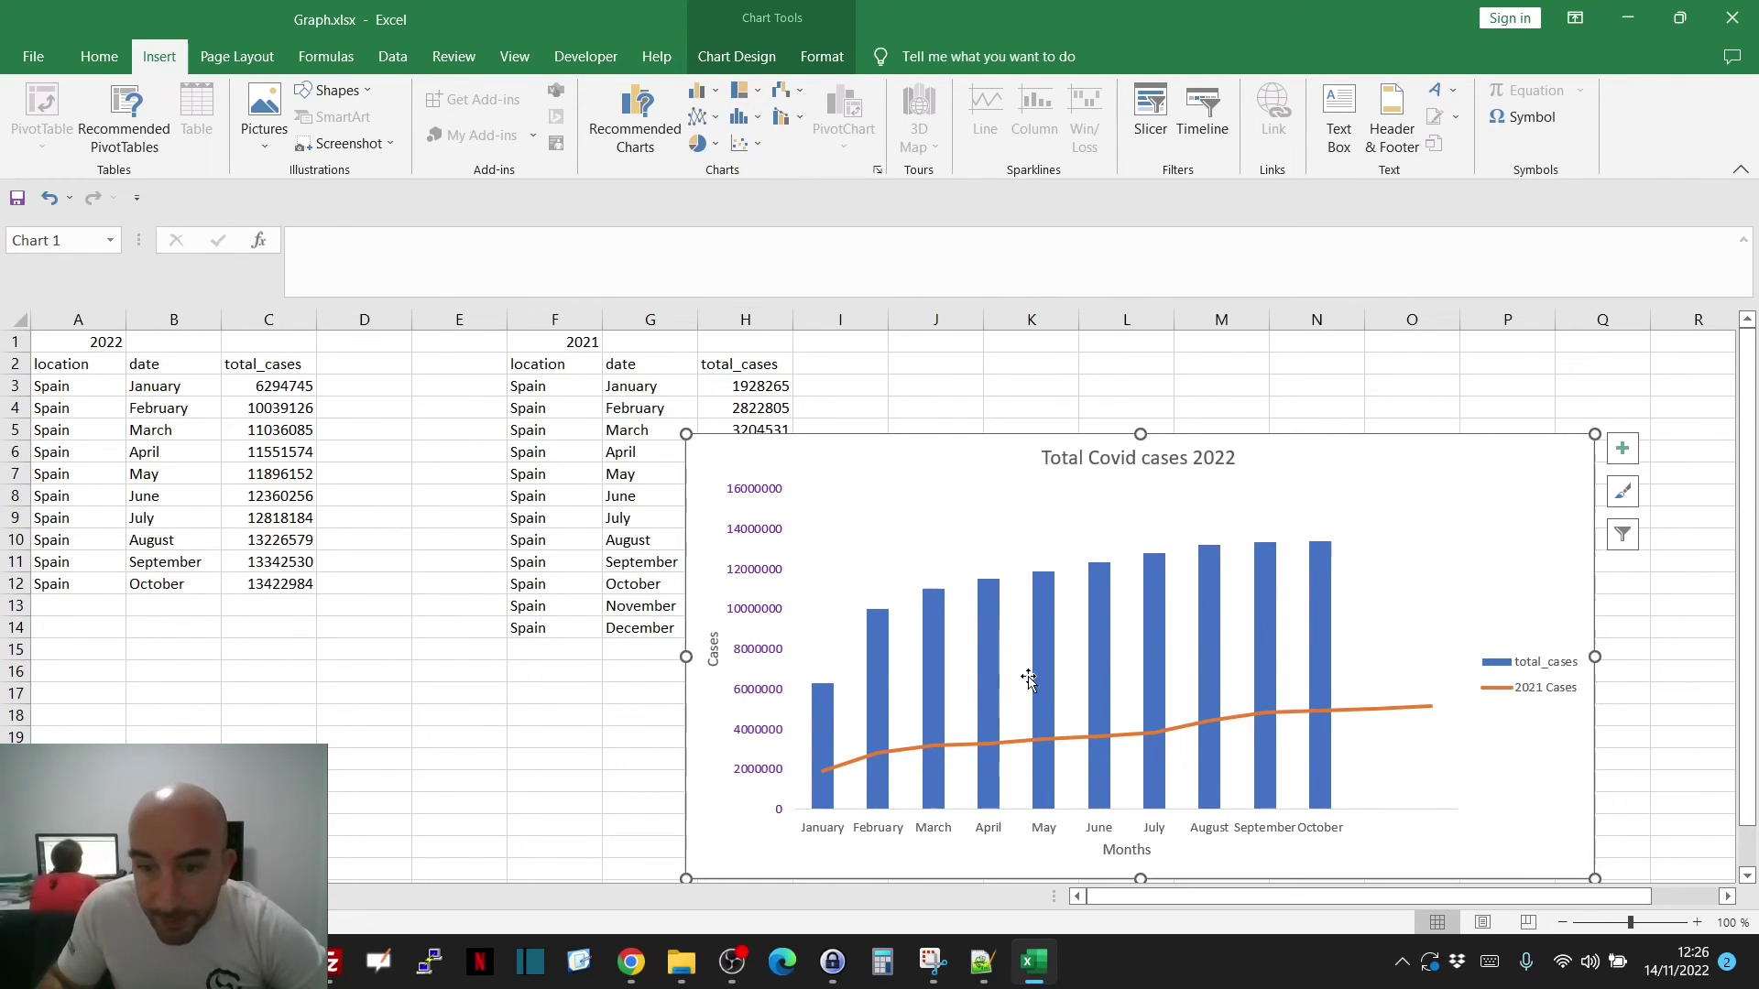
- Change the chart to a Clustered Column - Line on Secondary Axis combo, with 2021 Cases plotted against the secondary axis
mouse_move(1097, 738)
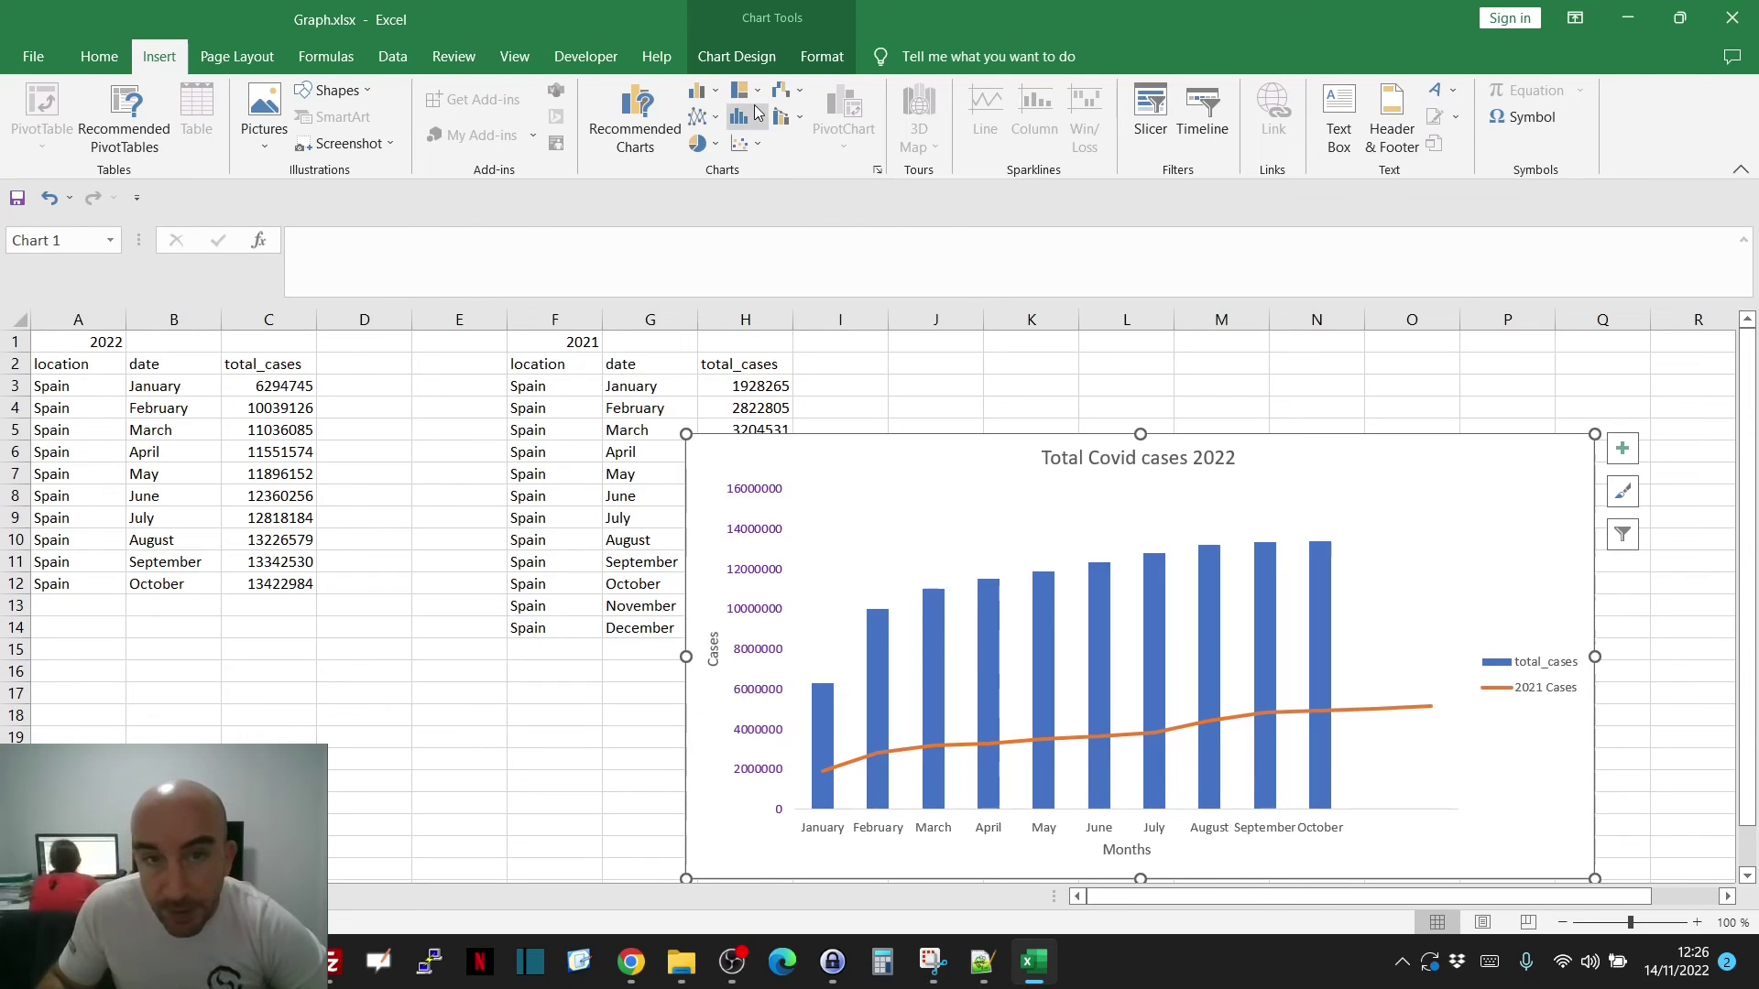
left_click(802, 125)
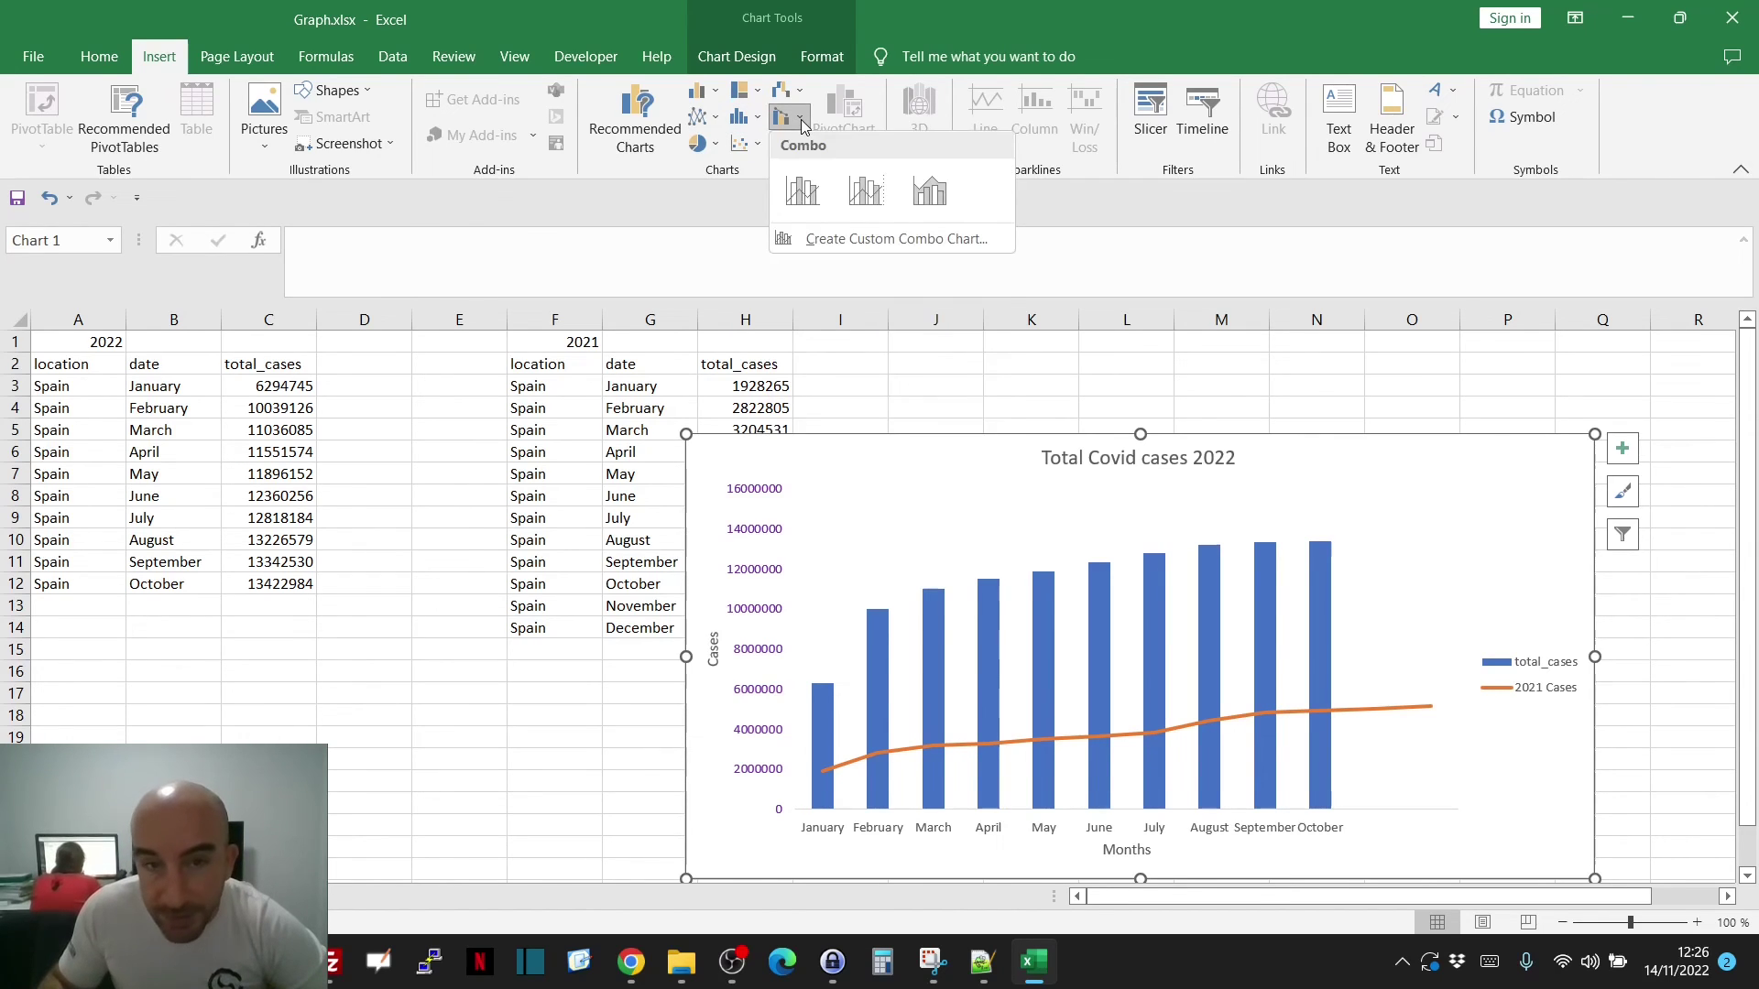
left_click(867, 196)
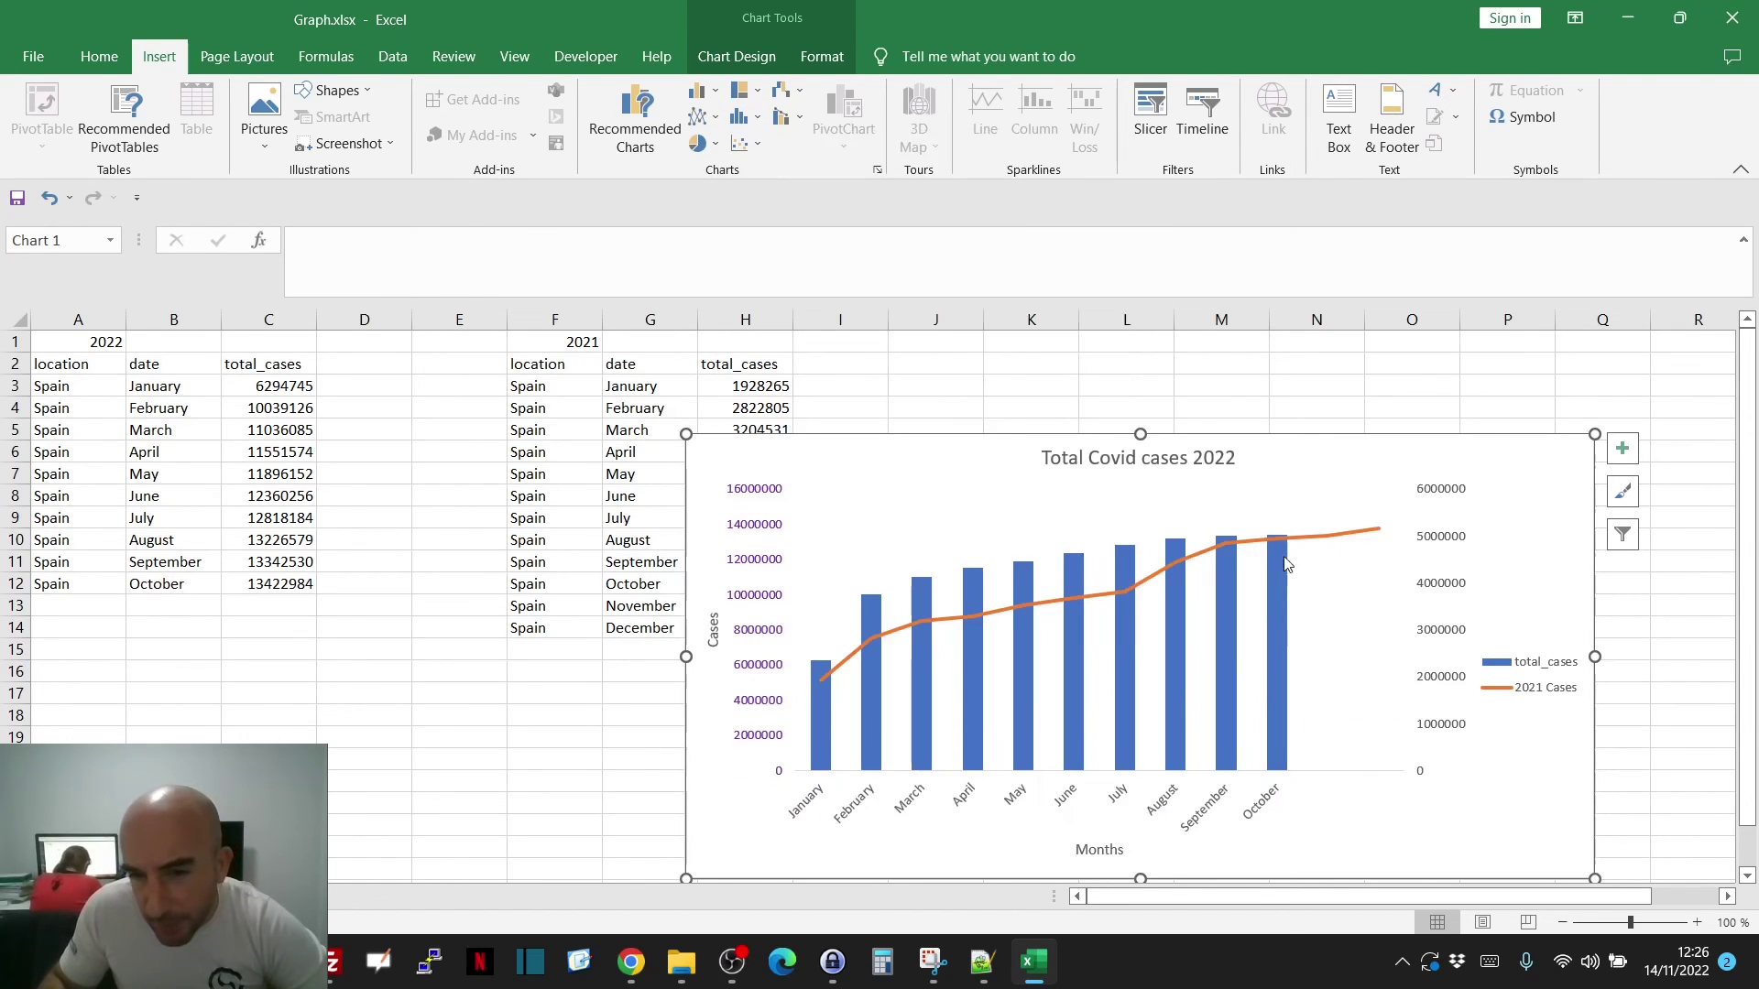